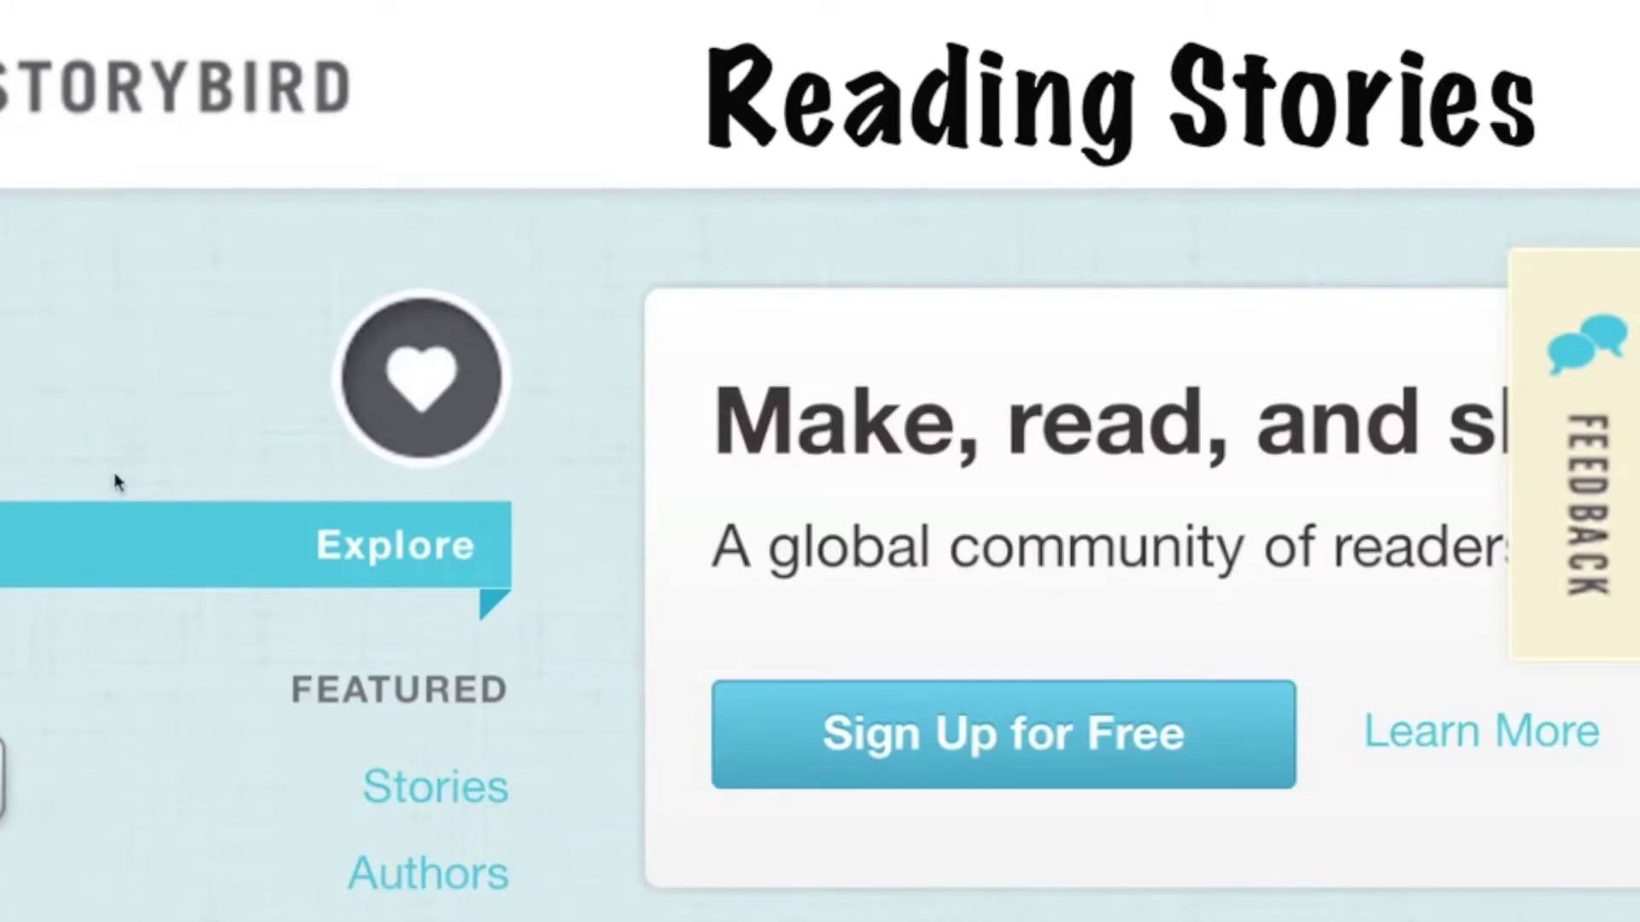
scroll(132, 611, down, 2)
scroll(132, 613, down, 5)
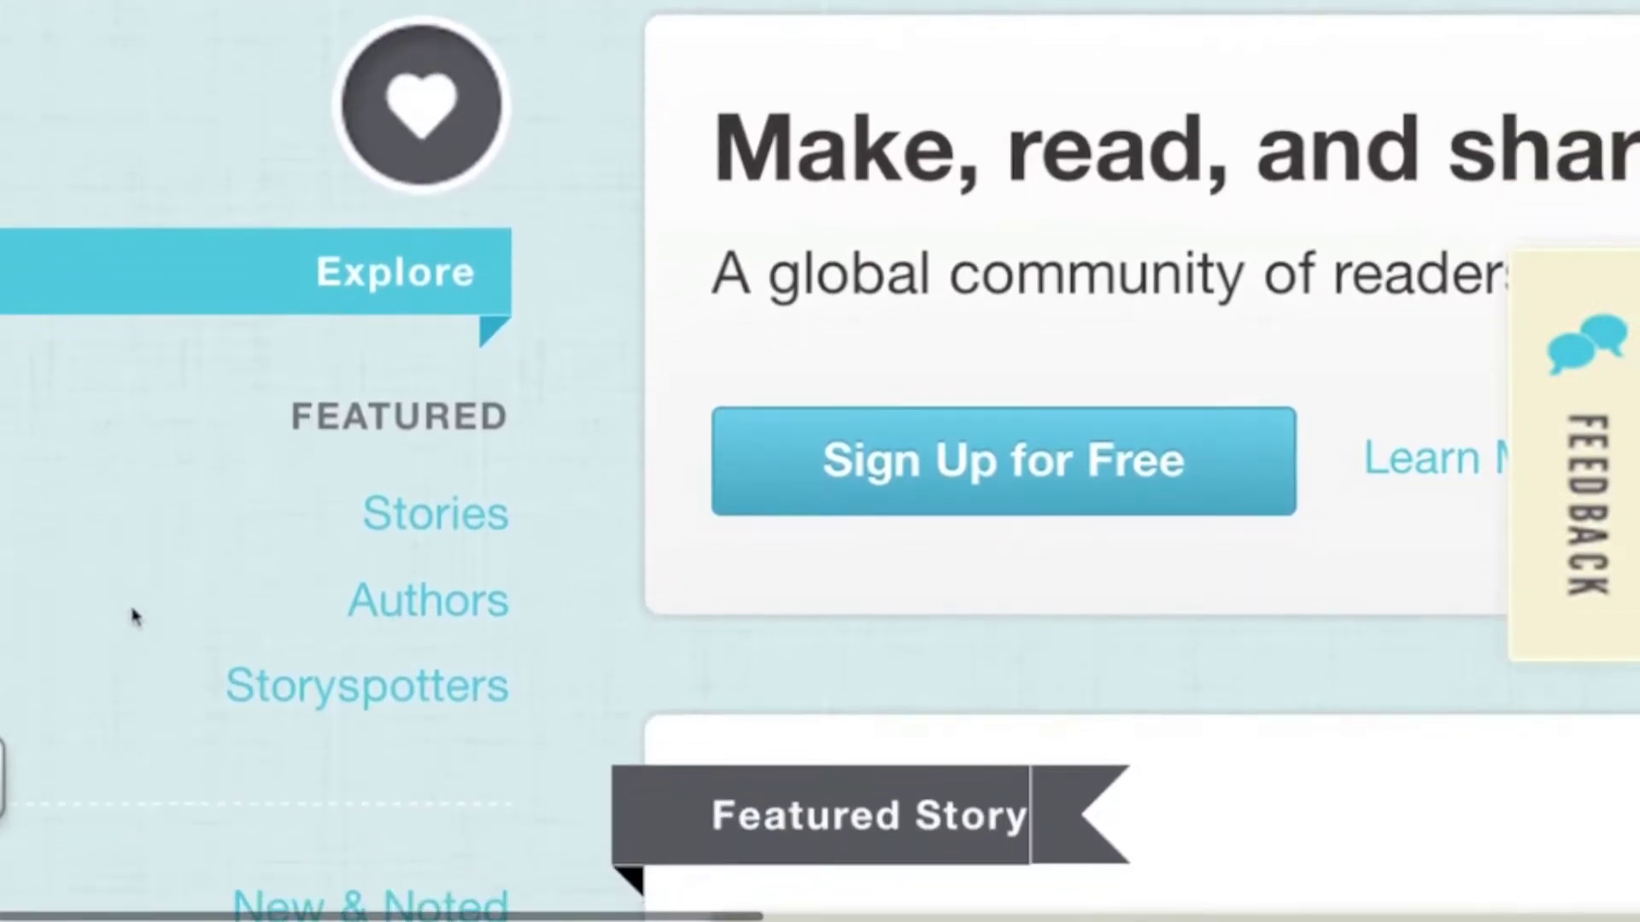
scroll(133, 615, down, 3)
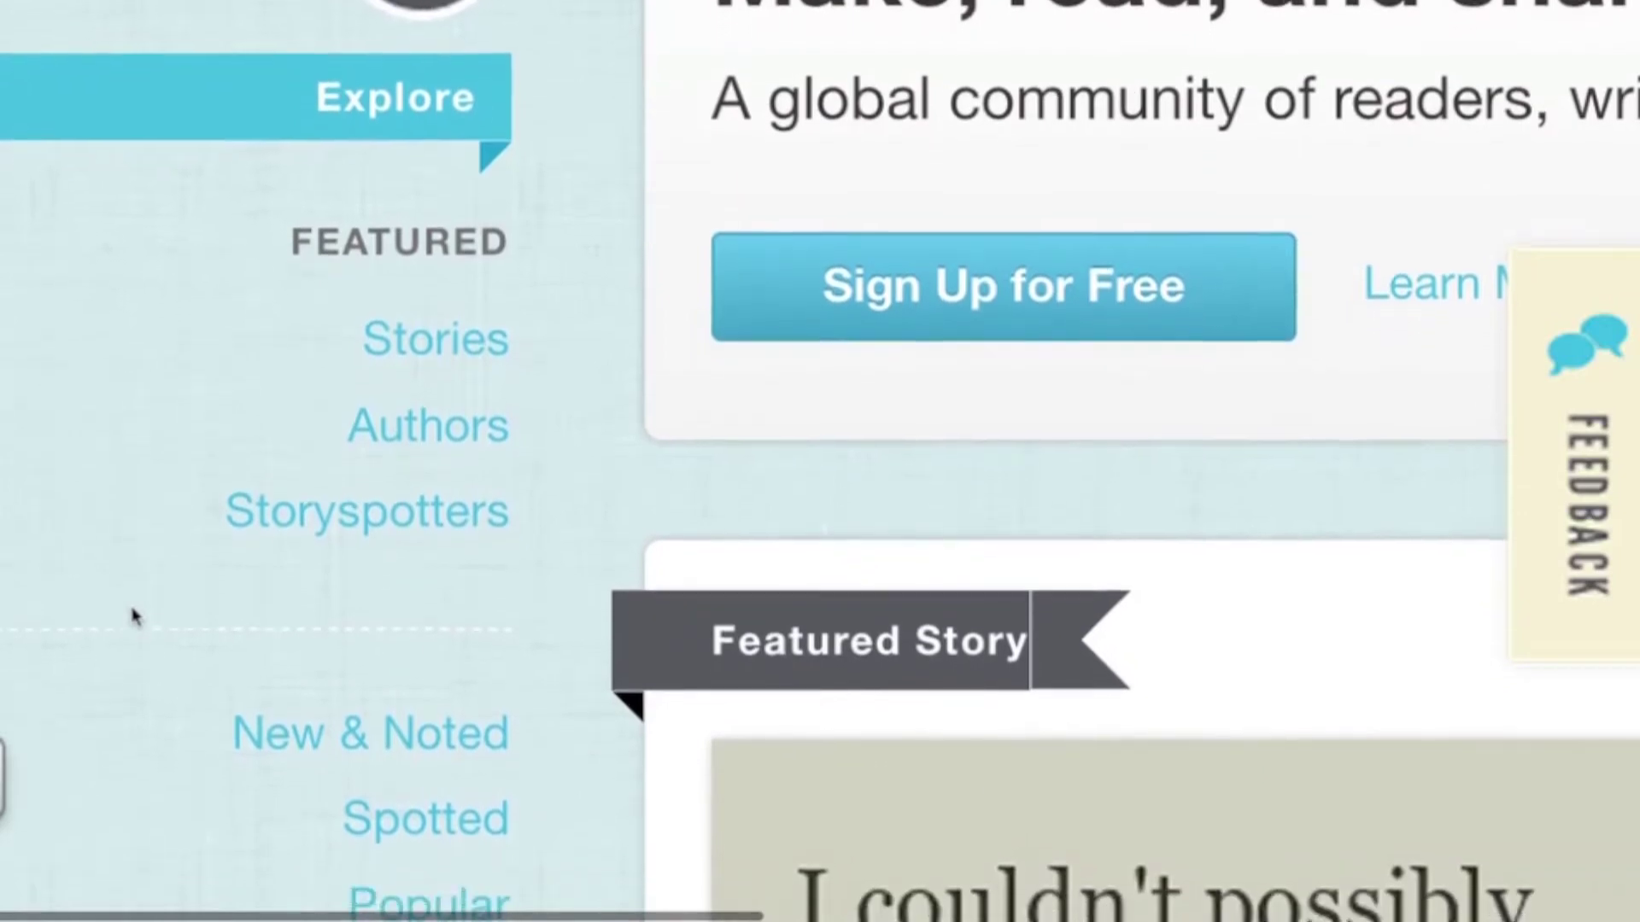
scroll(133, 614, up, 1)
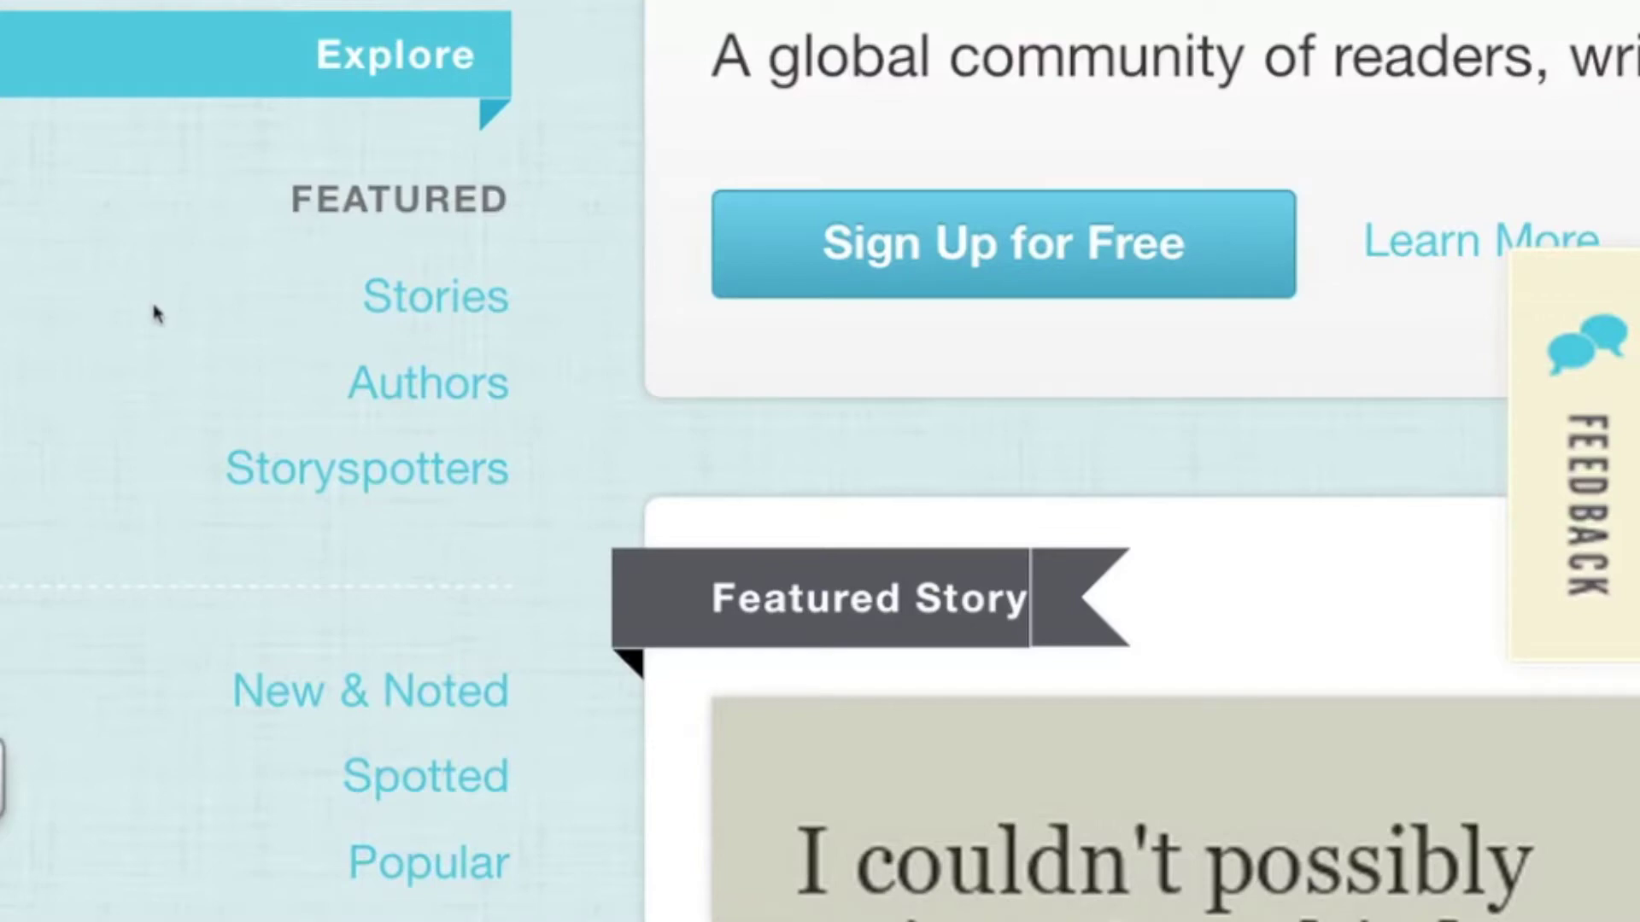
scroll(156, 314, down, 1)
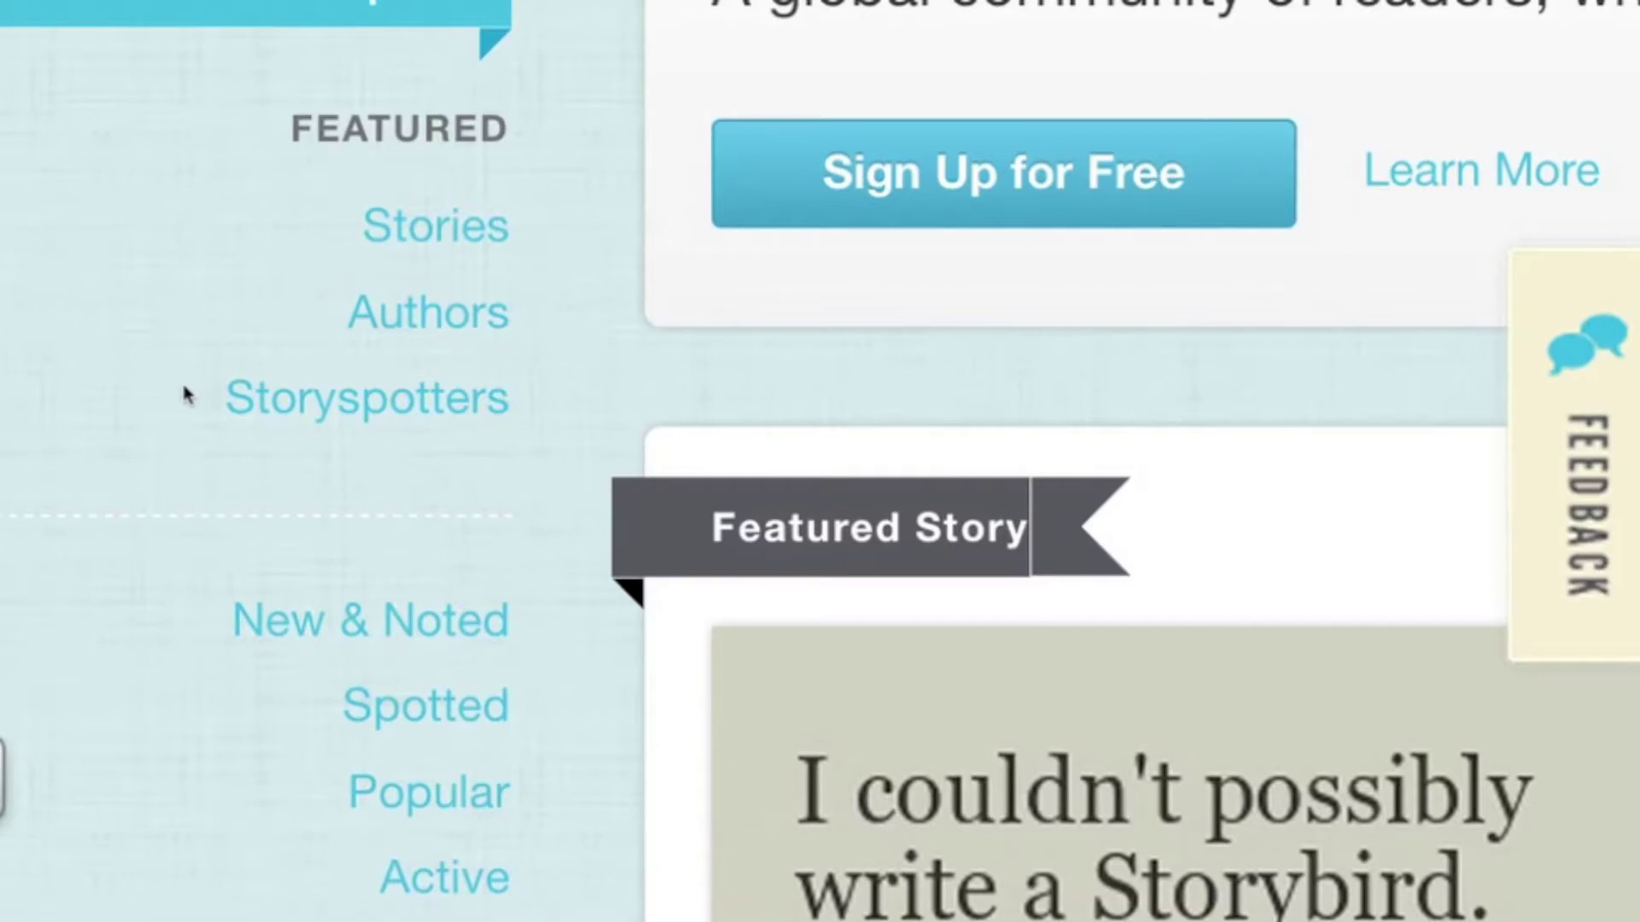
scroll(186, 394, down, 5)
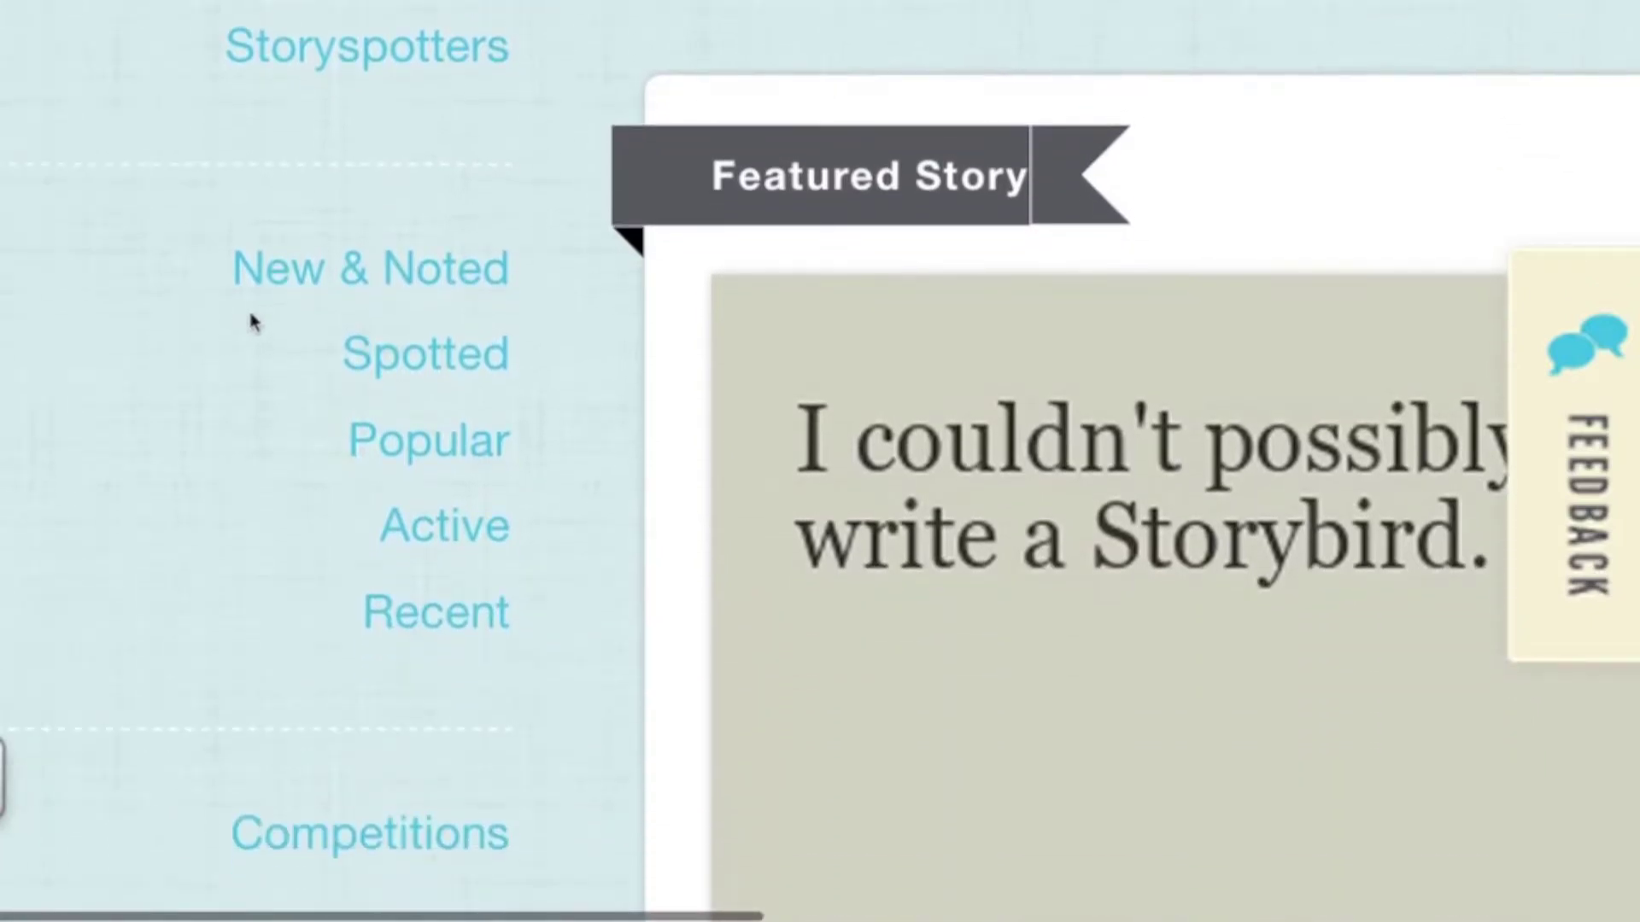
click(350, 272)
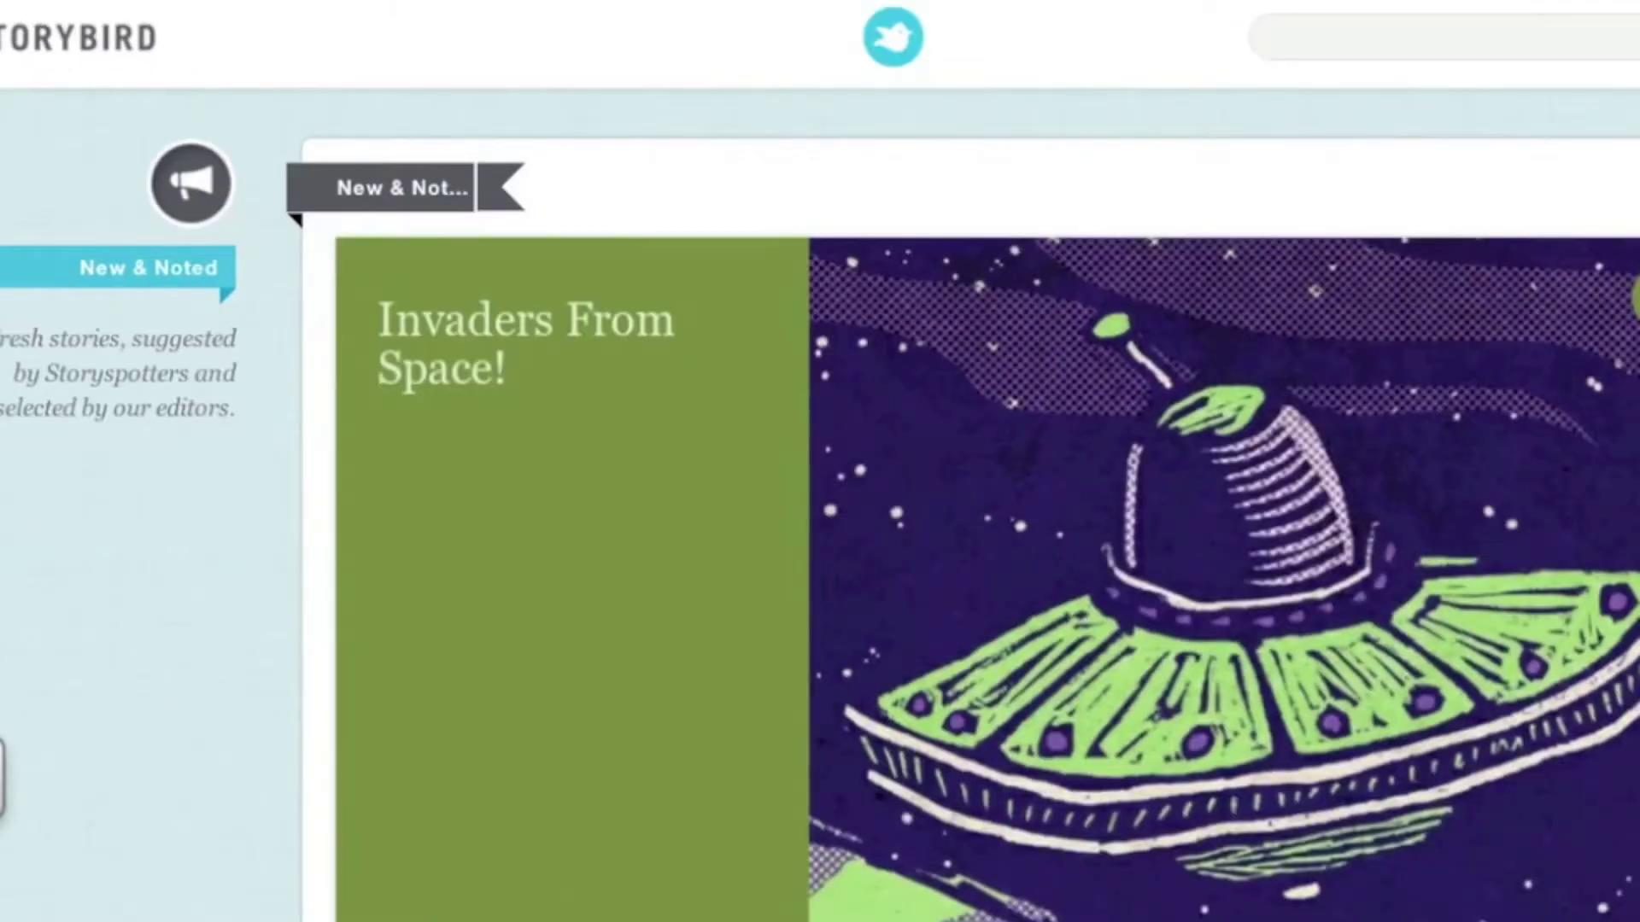
scroll(189, 613, down, 3)
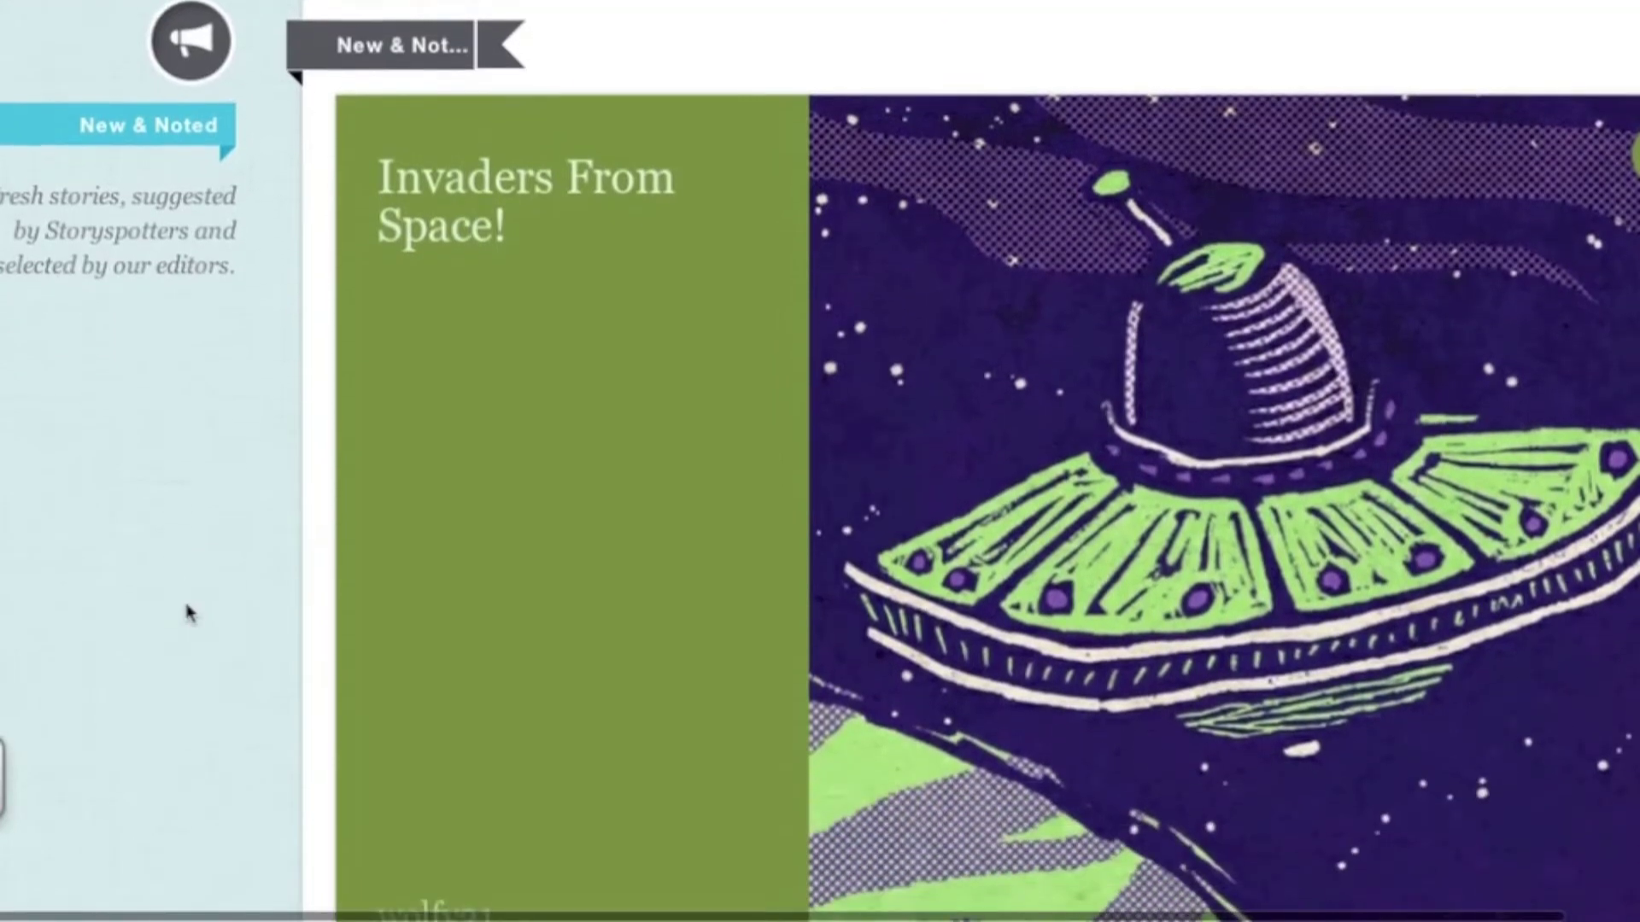
scroll(189, 614, up, 1)
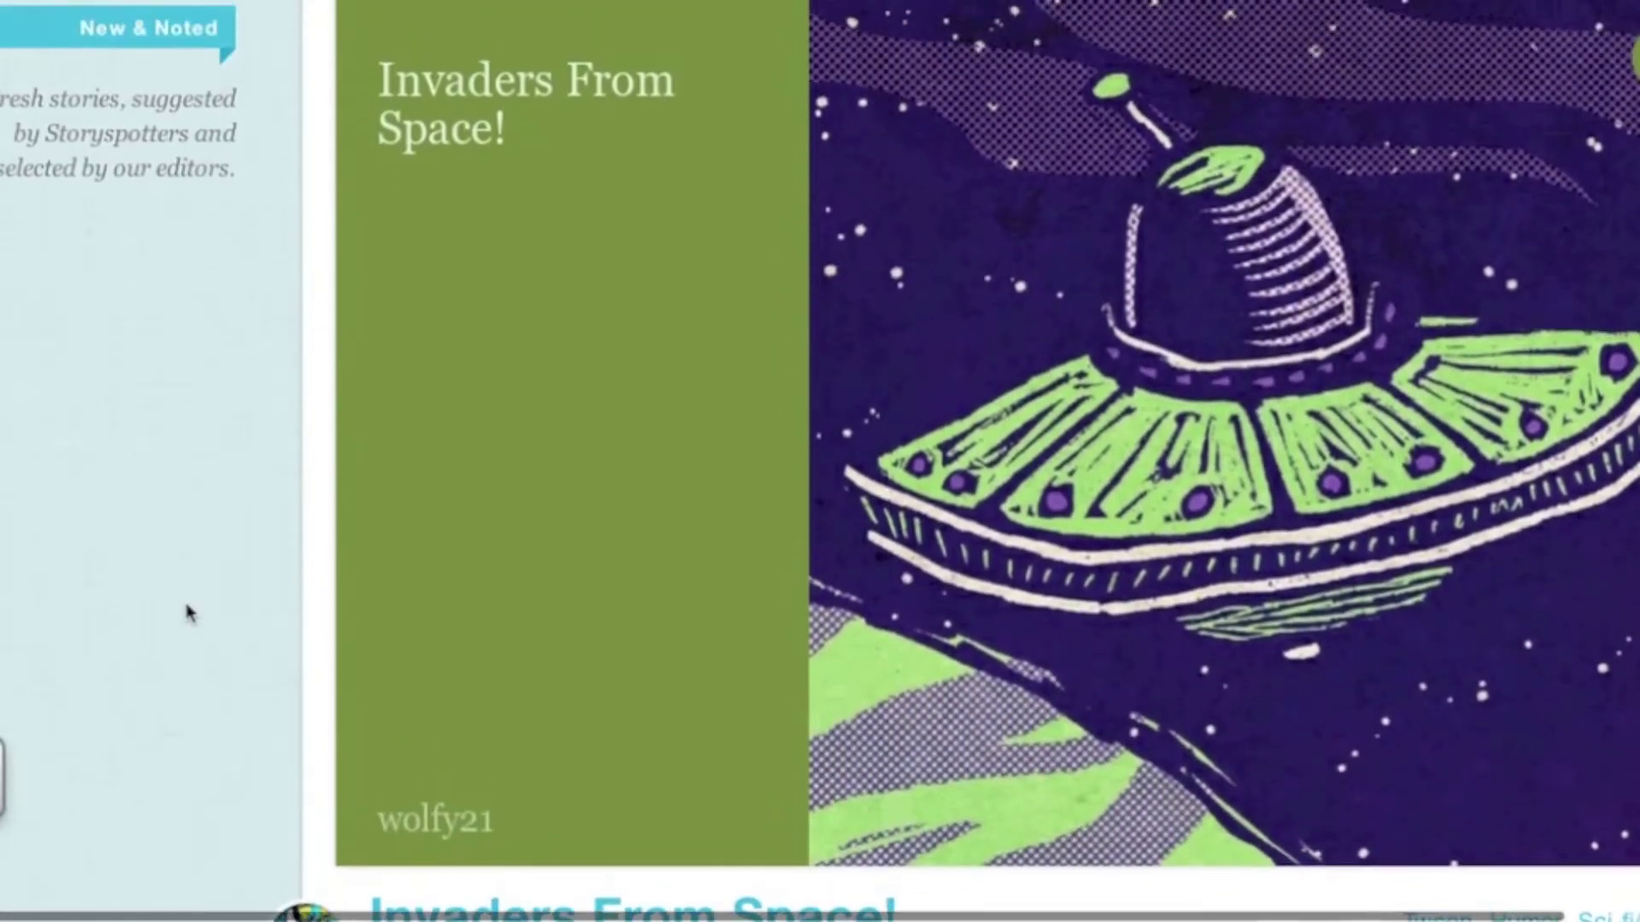
scroll(188, 613, up, 2)
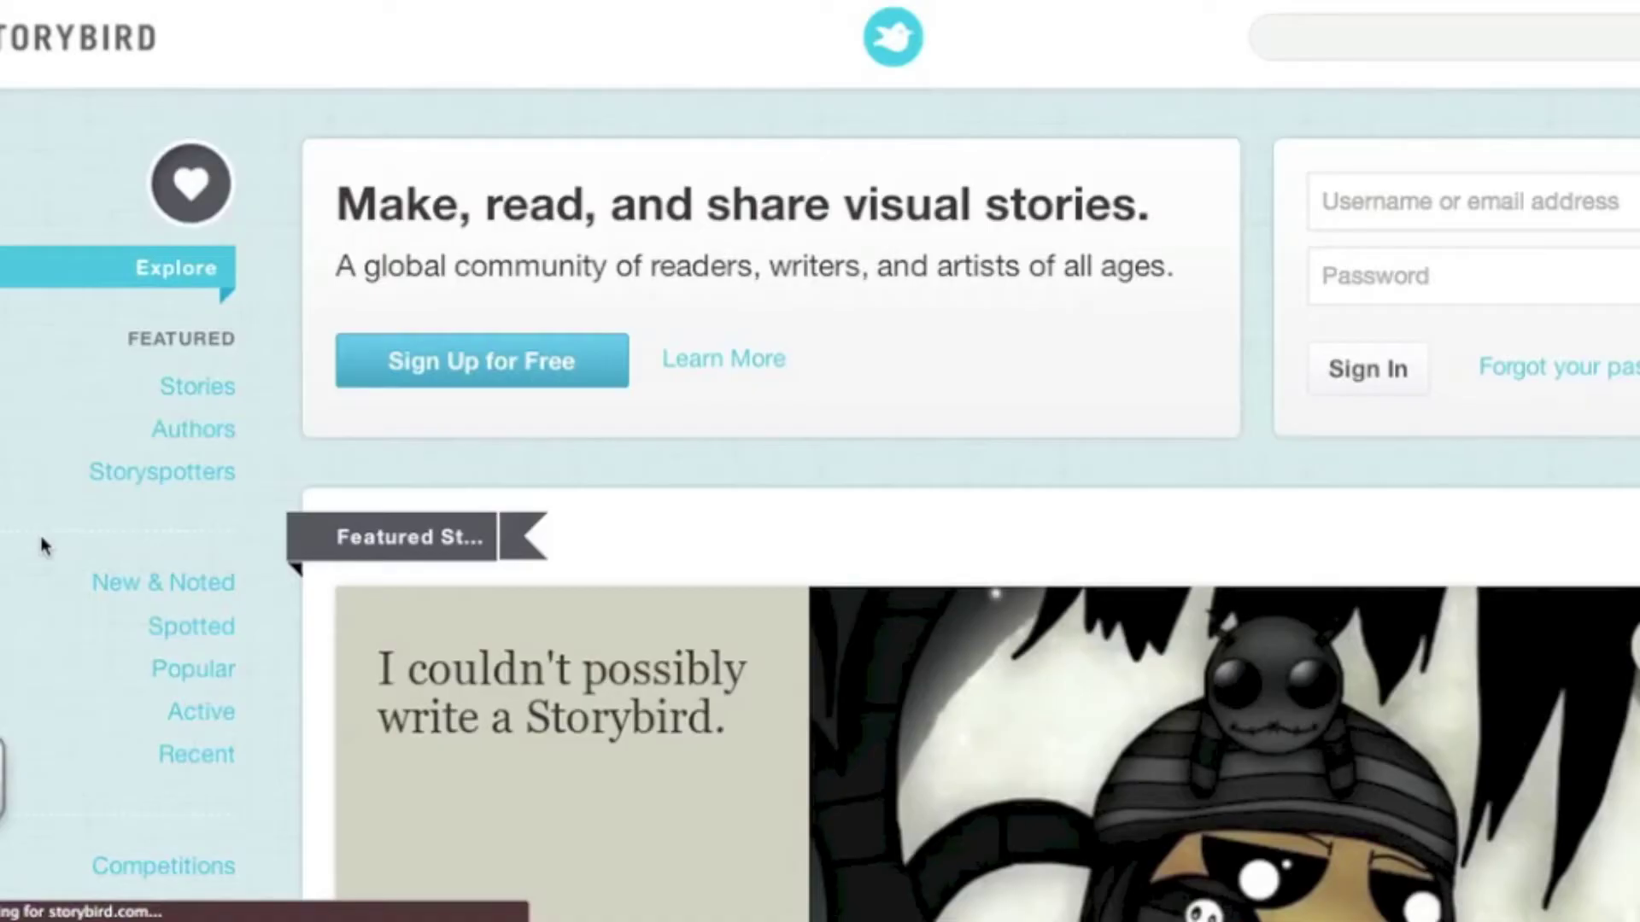
Zoom the Explore page in twice and scroll down to the Categories and age-group lists
scroll(43, 563, down, 10)
key(super+plus)
key(super+plus)
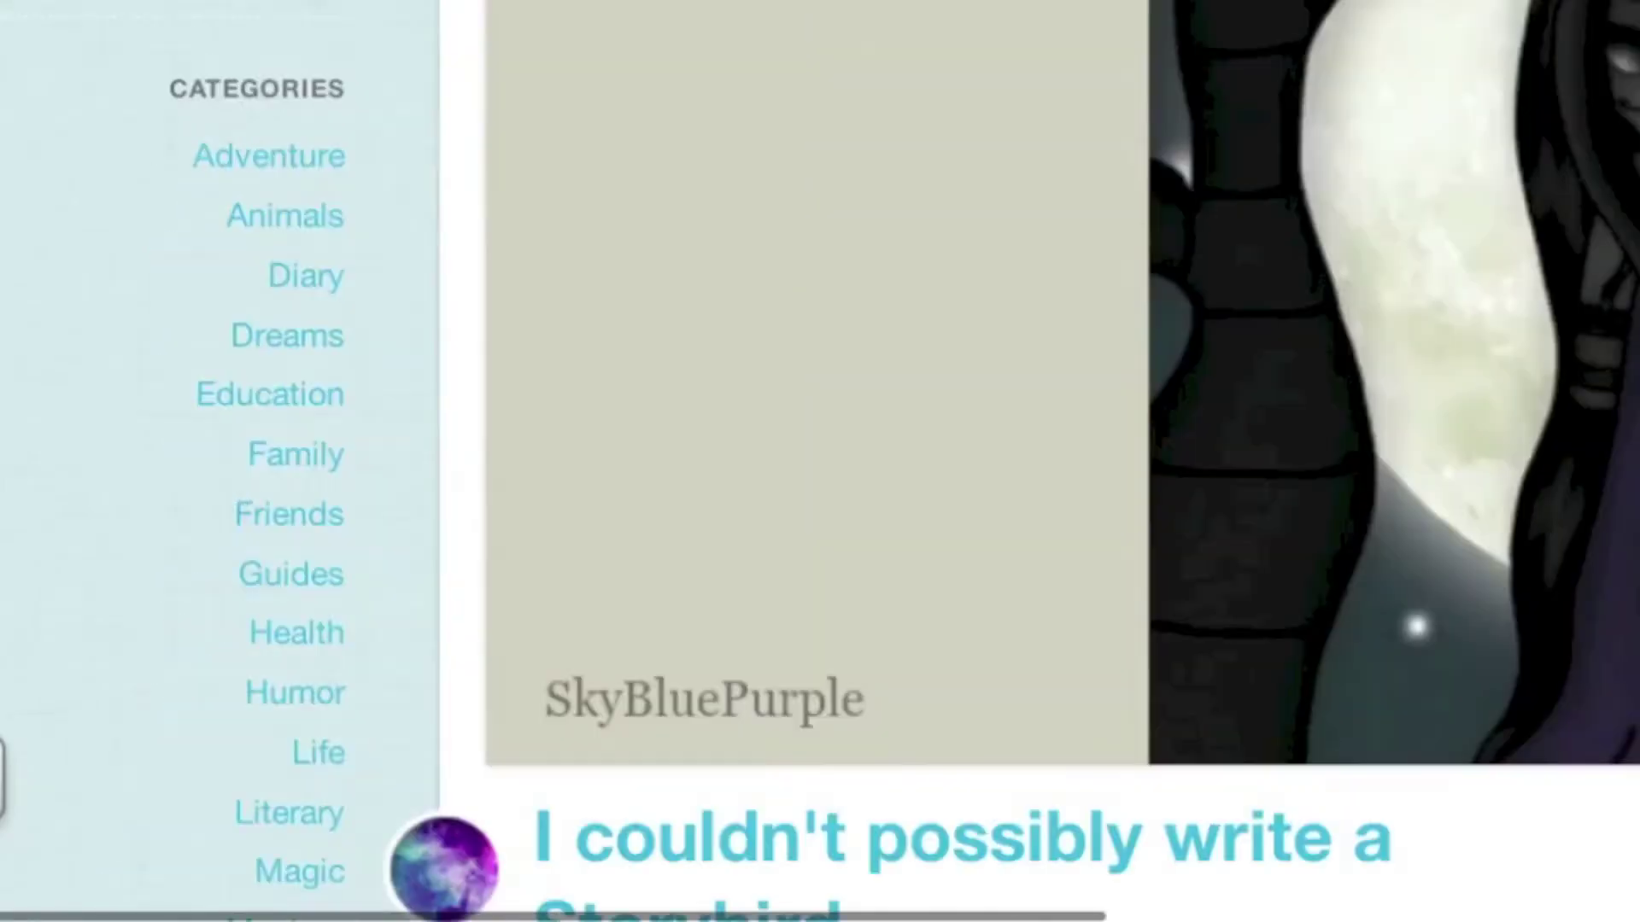
scroll(99, 479, up, 6)
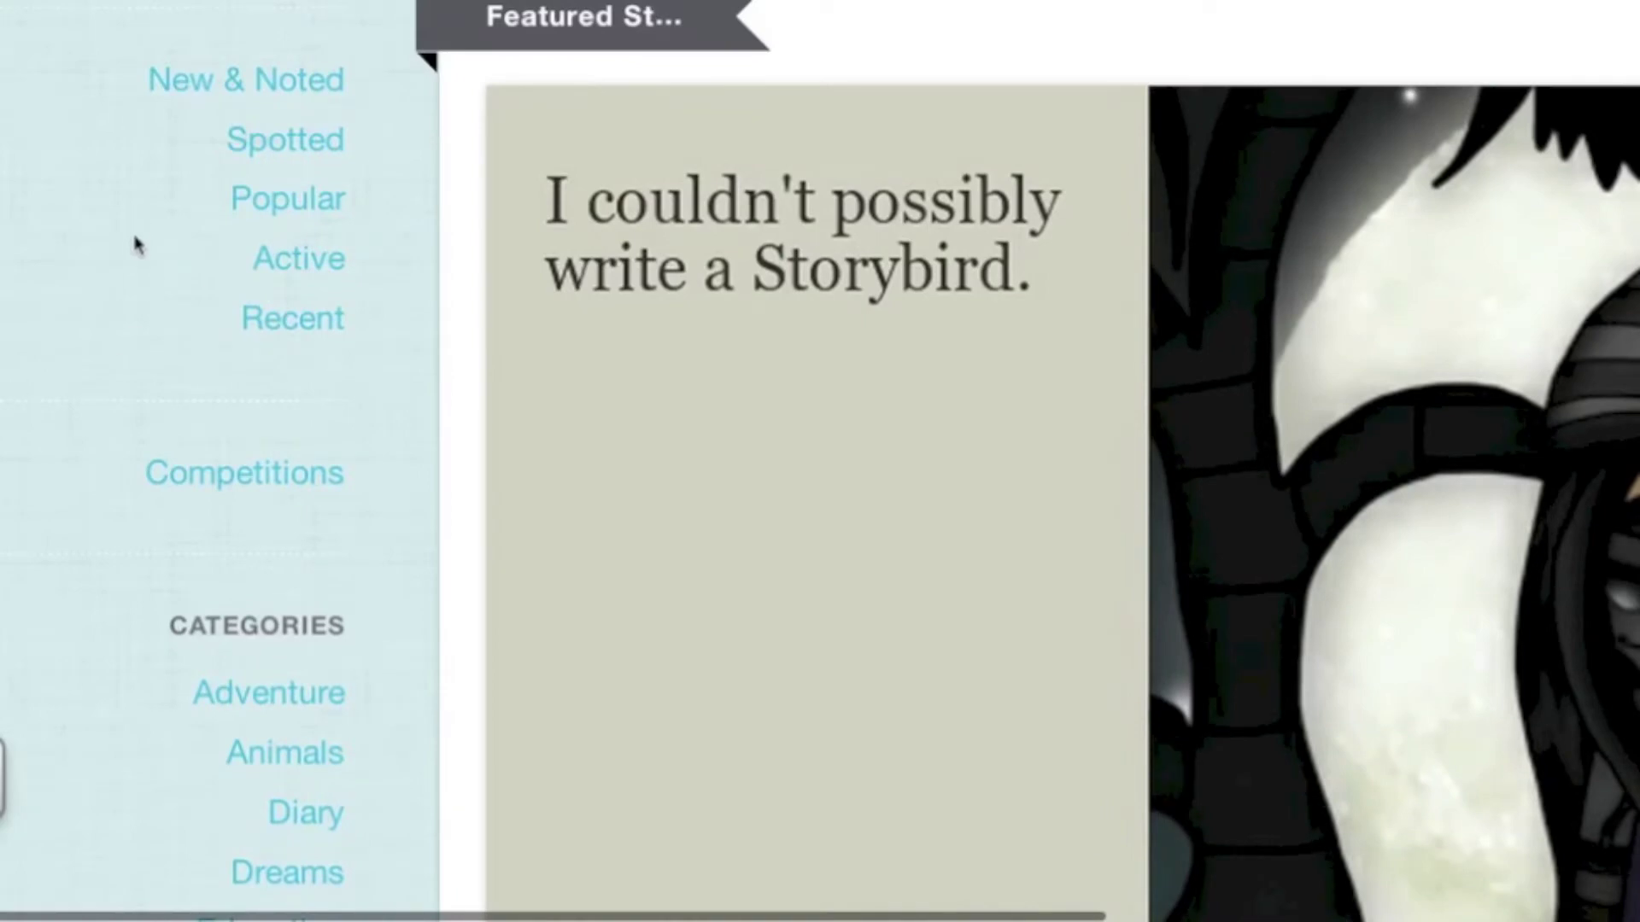
scroll(103, 608, down, 7)
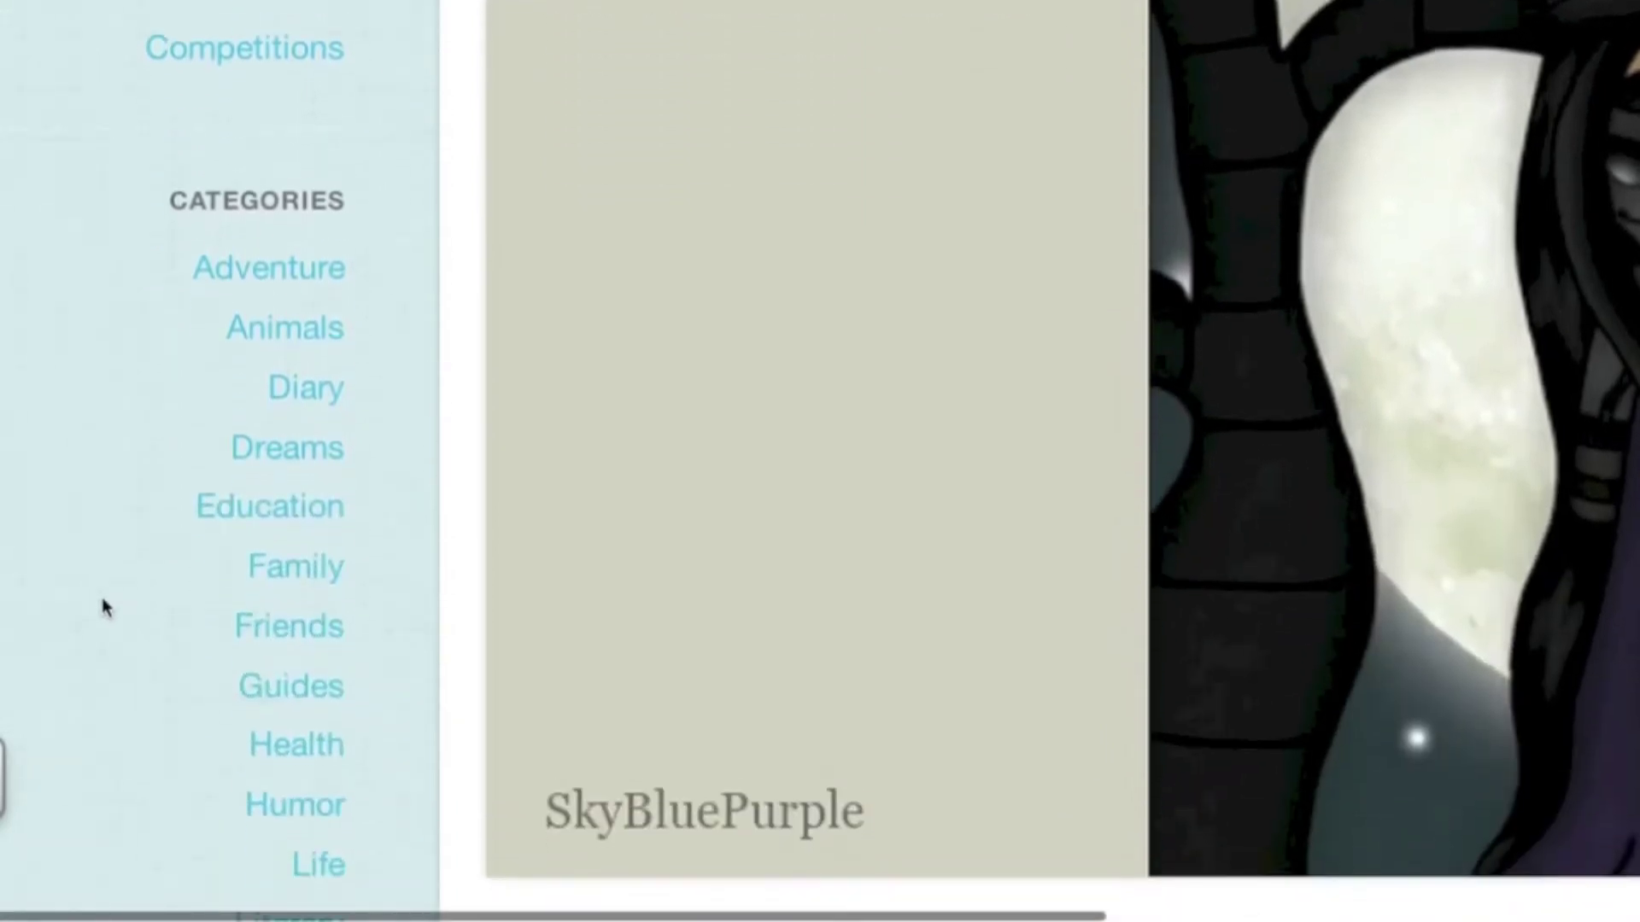
scroll(102, 608, down, 5)
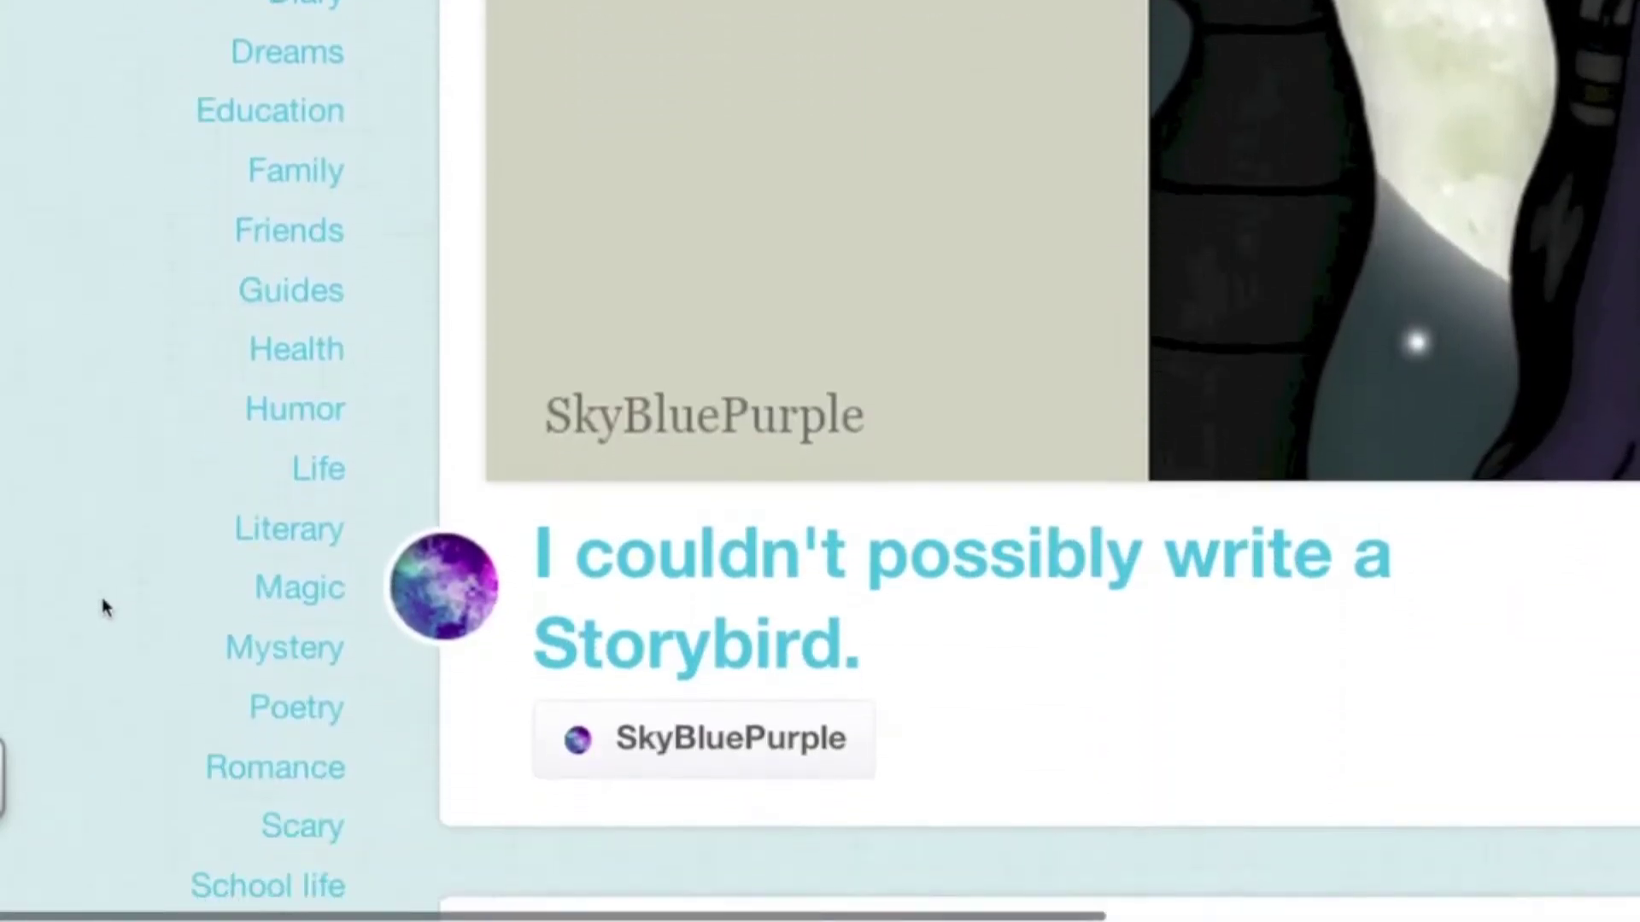
scroll(103, 609, down, 5)
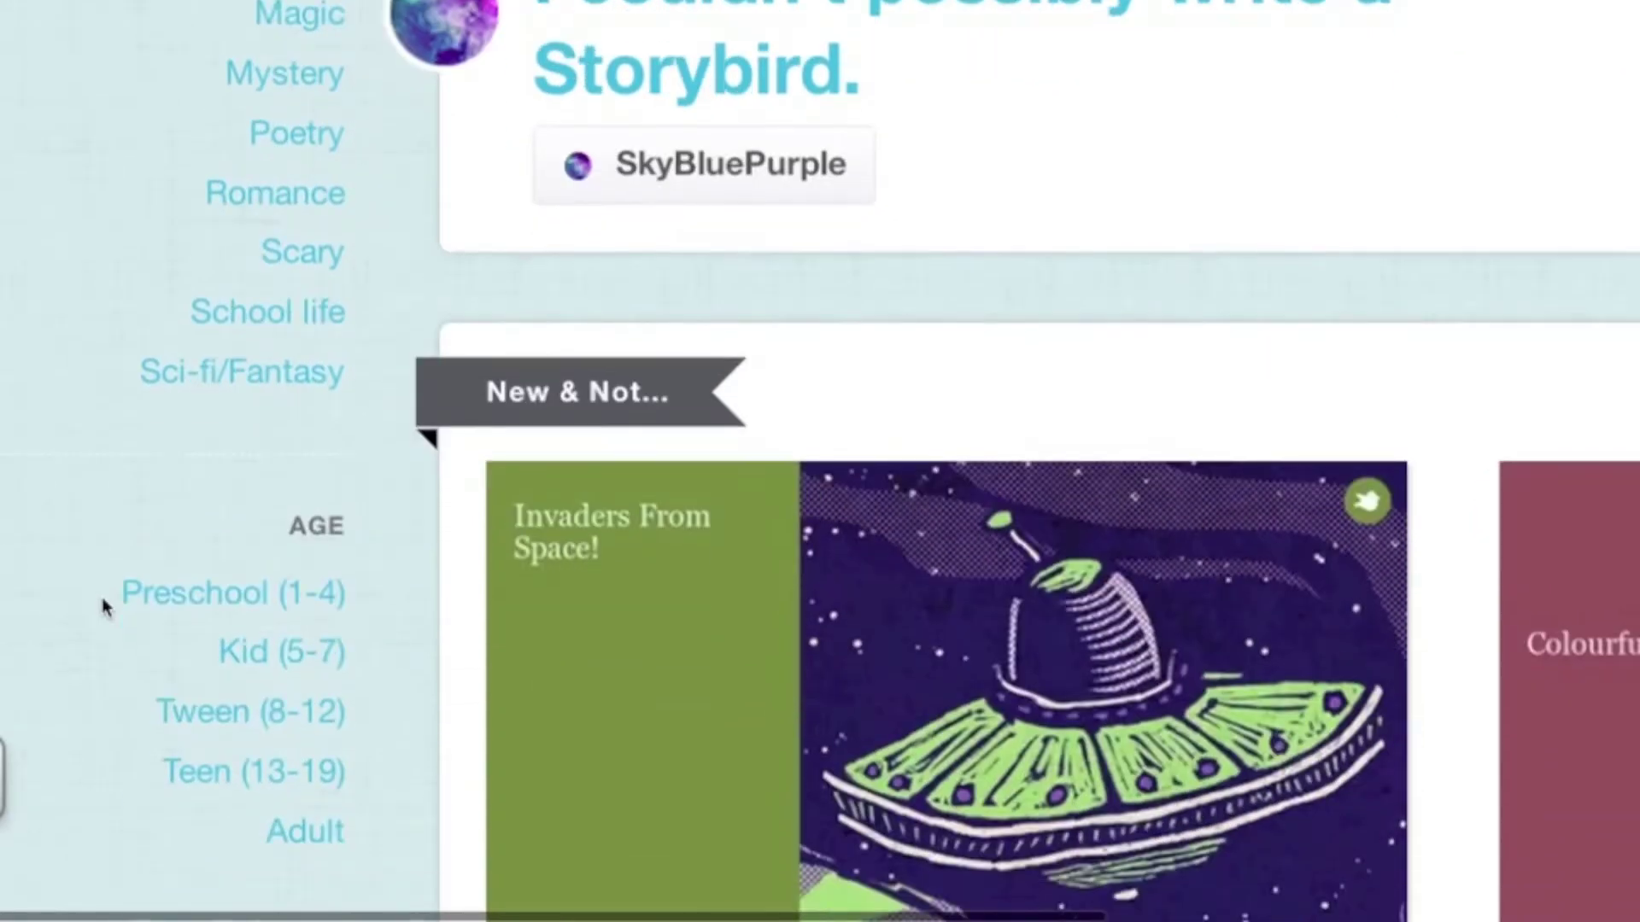
scroll(102, 608, down, 2)
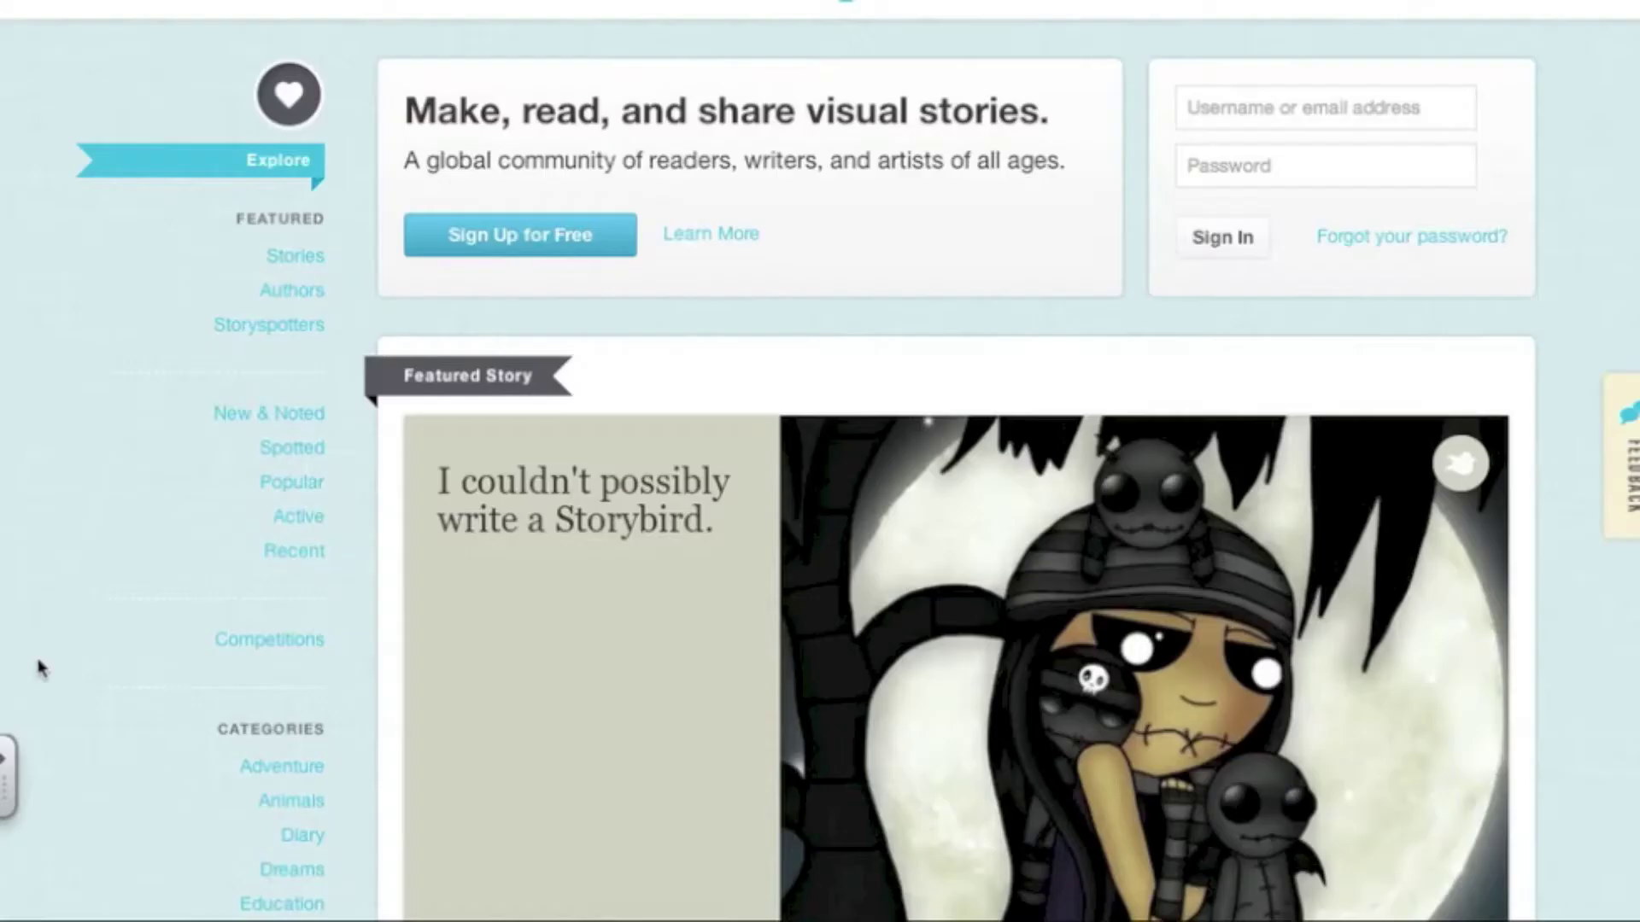
scroll(43, 669, down, 3)
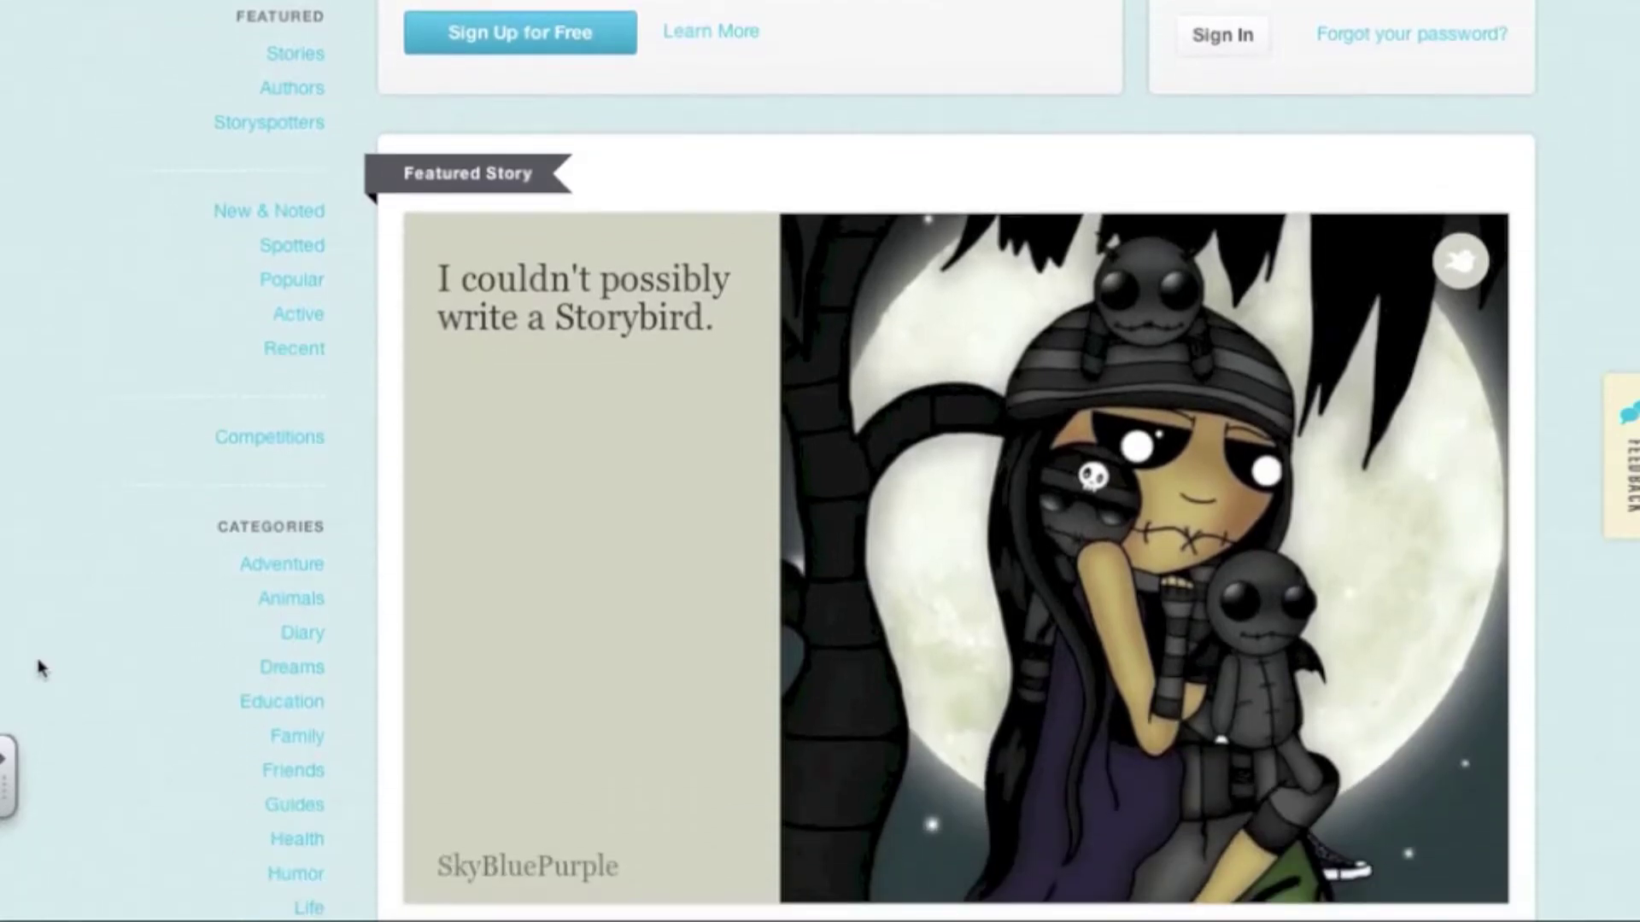
key(super+plus)
key(super+plus)
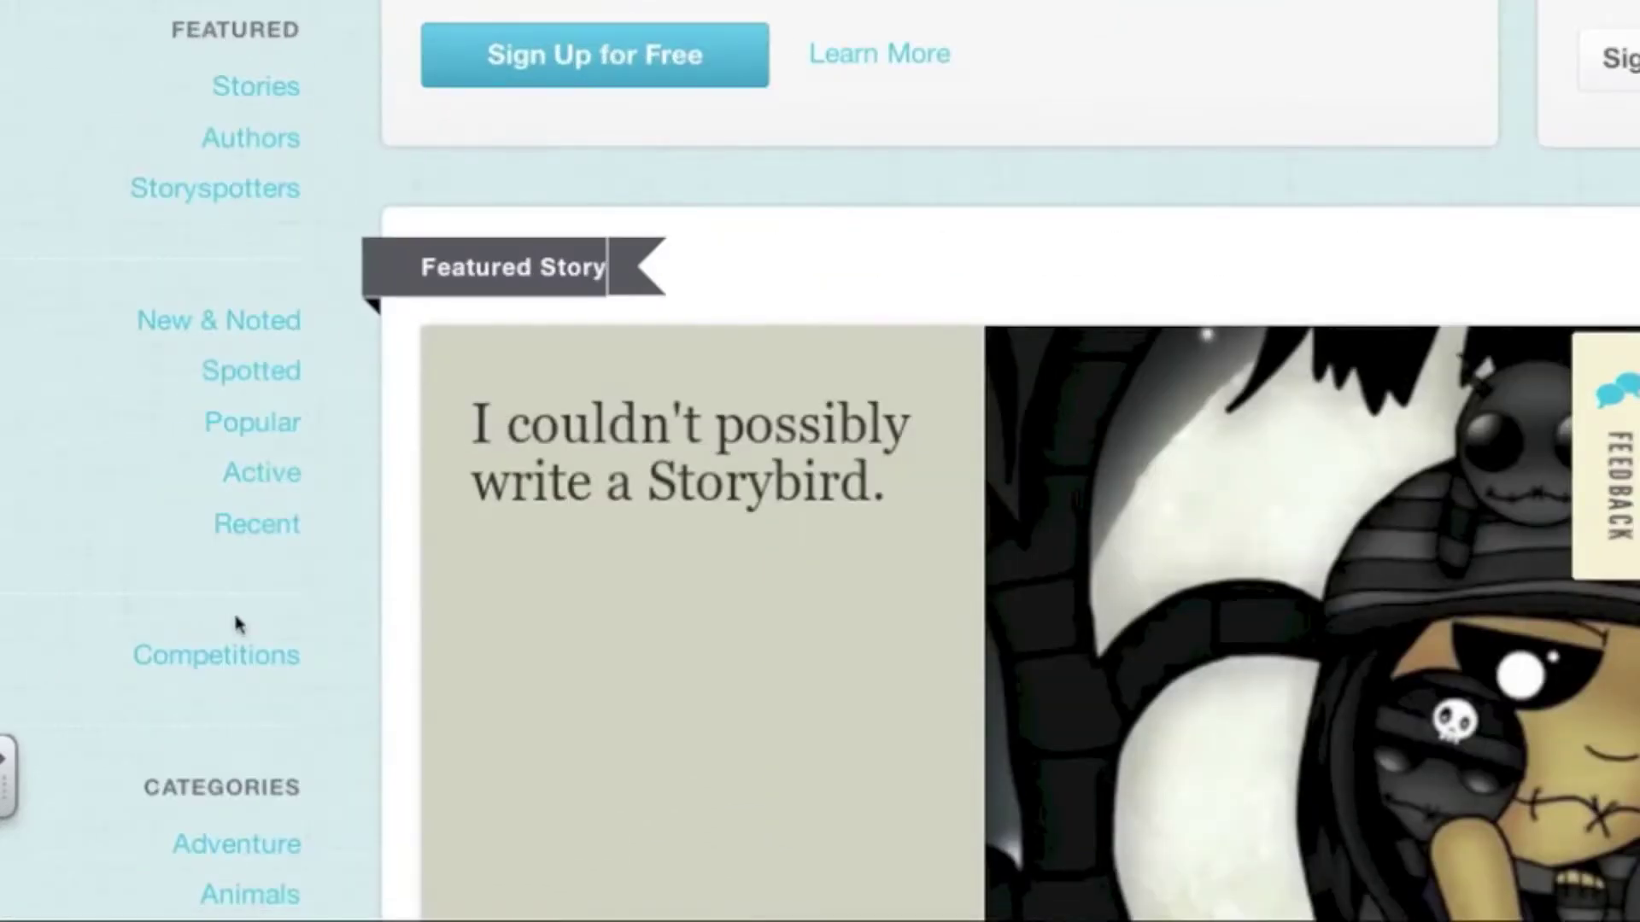
scroll(239, 623, down, 6)
scroll(238, 626, down, 2)
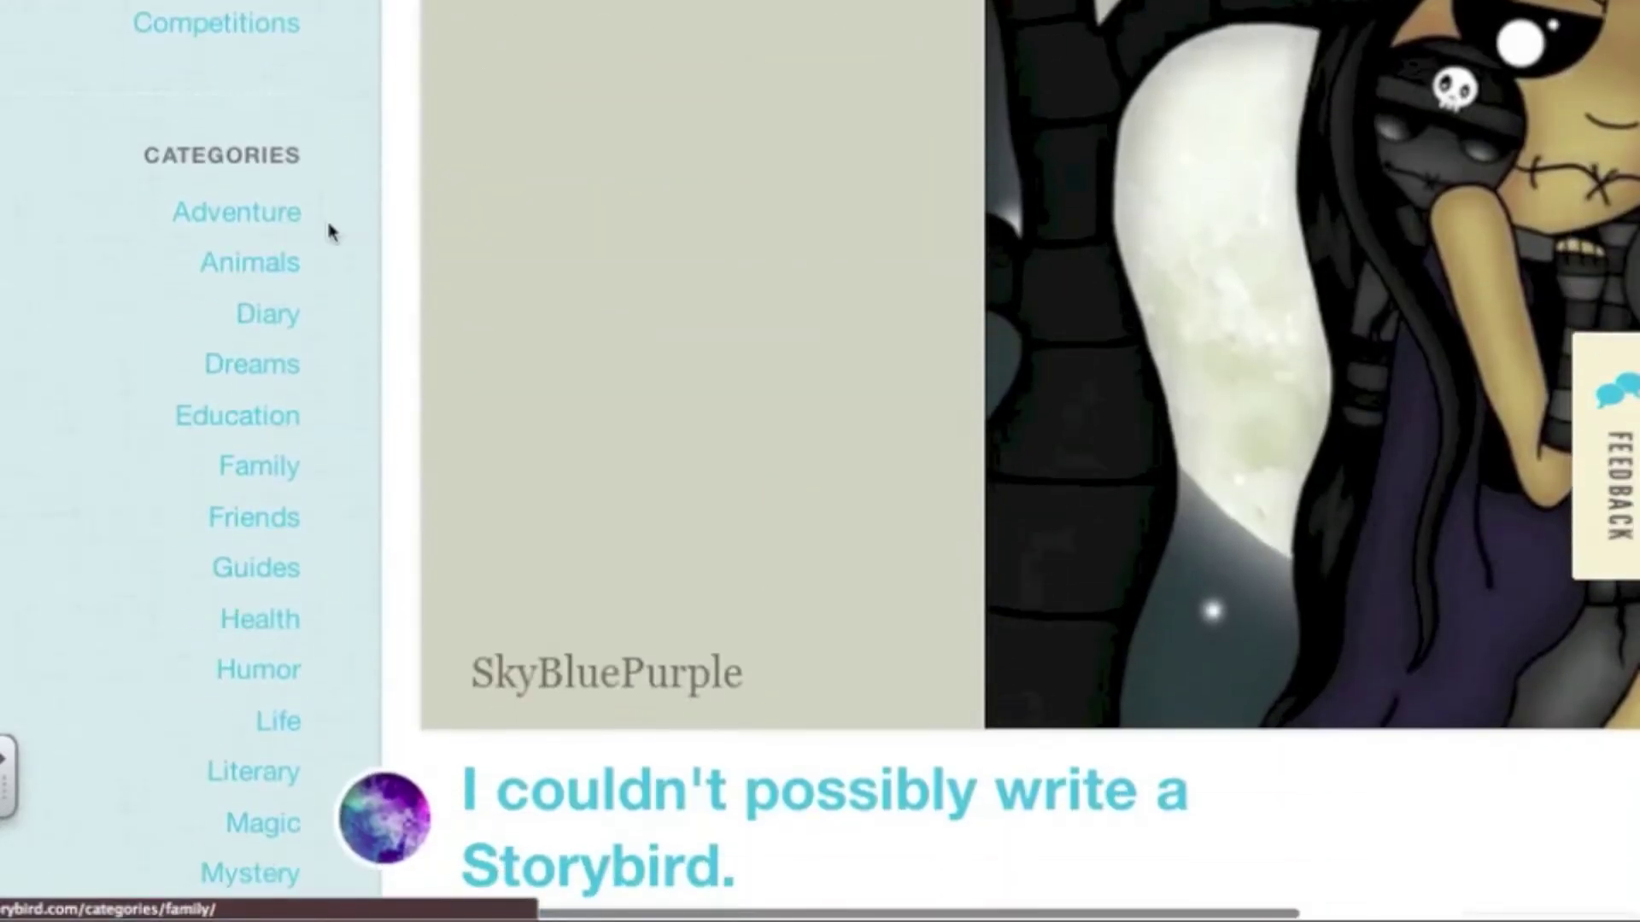
Open the Animals category and page 'Mila and Sam' from its cover to page 2 of 16
click(270, 266)
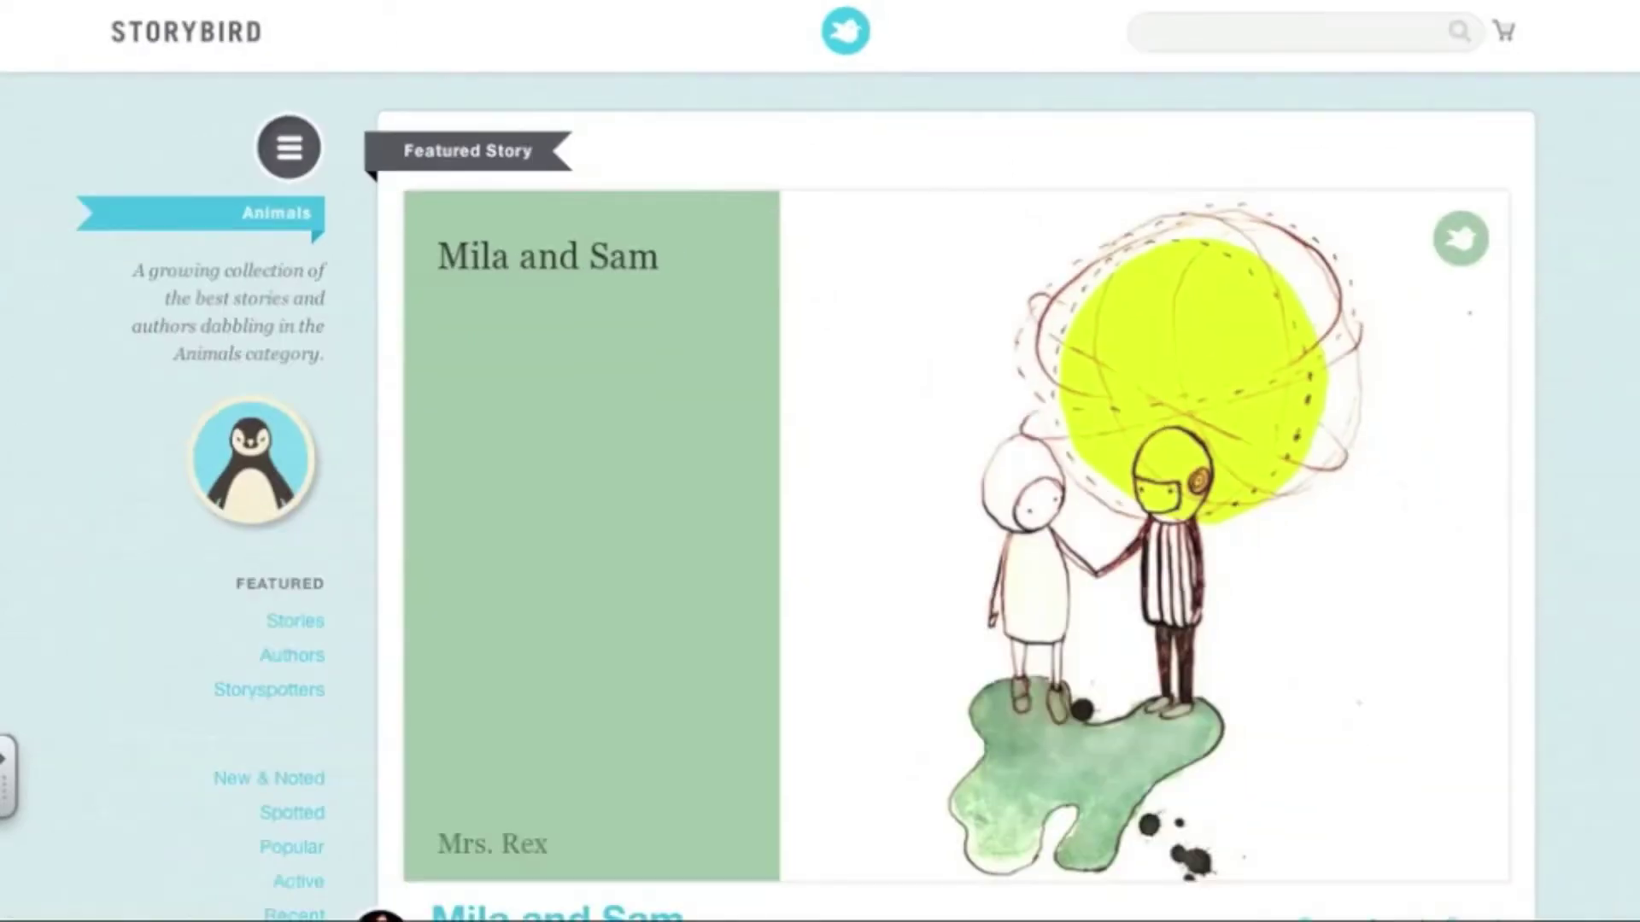
mouse_move(1134, 424)
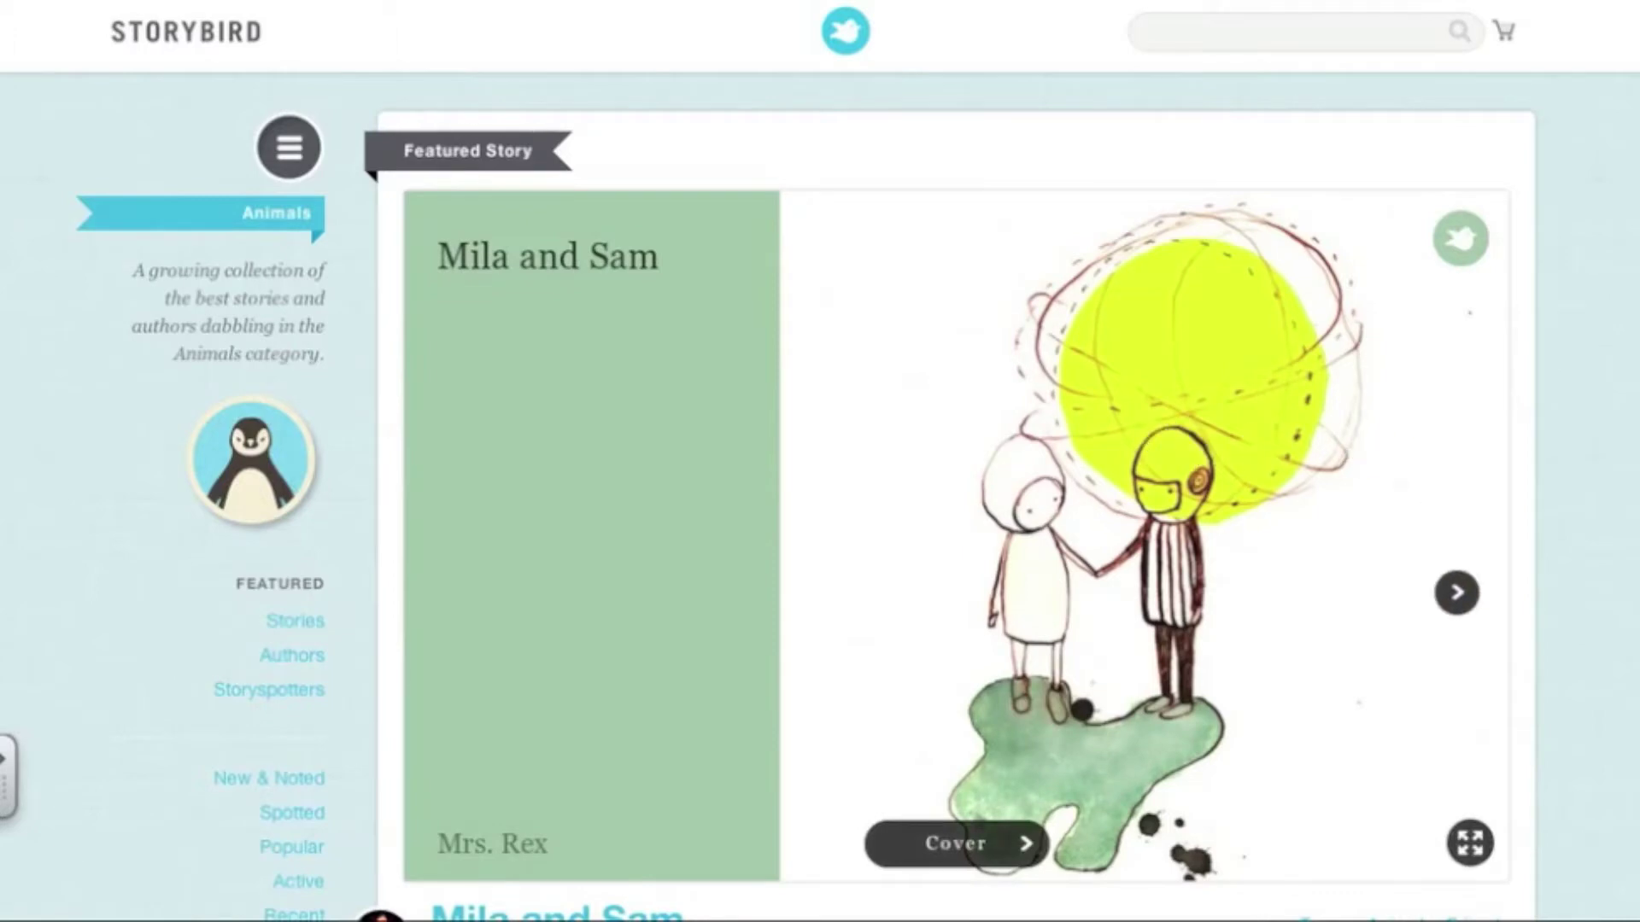
click(1457, 593)
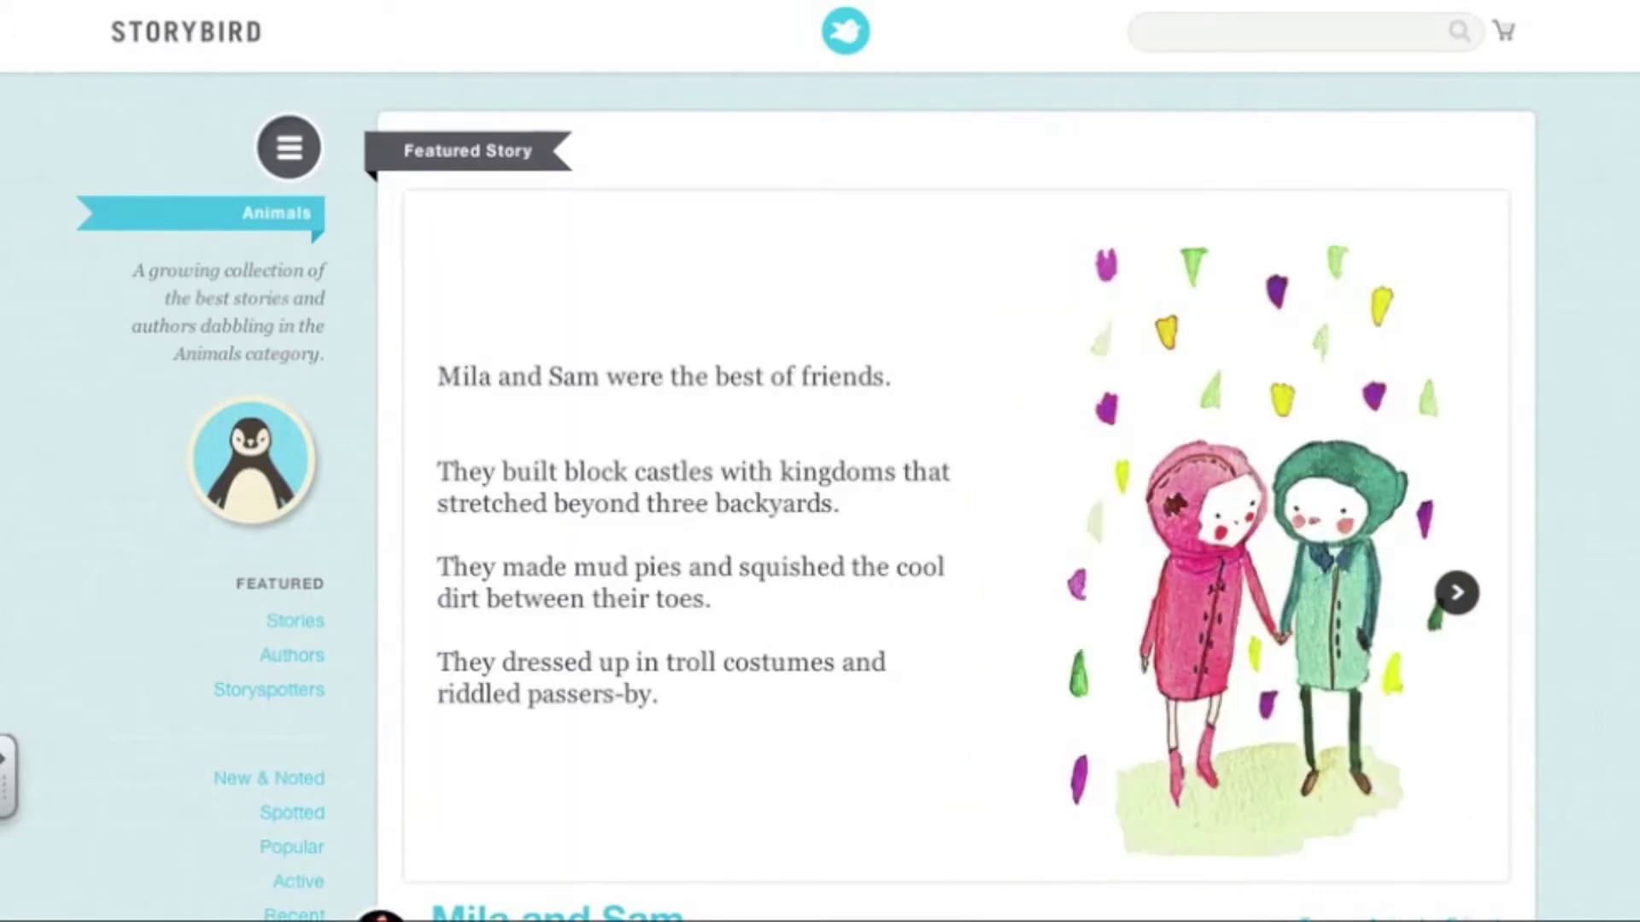
click(1457, 592)
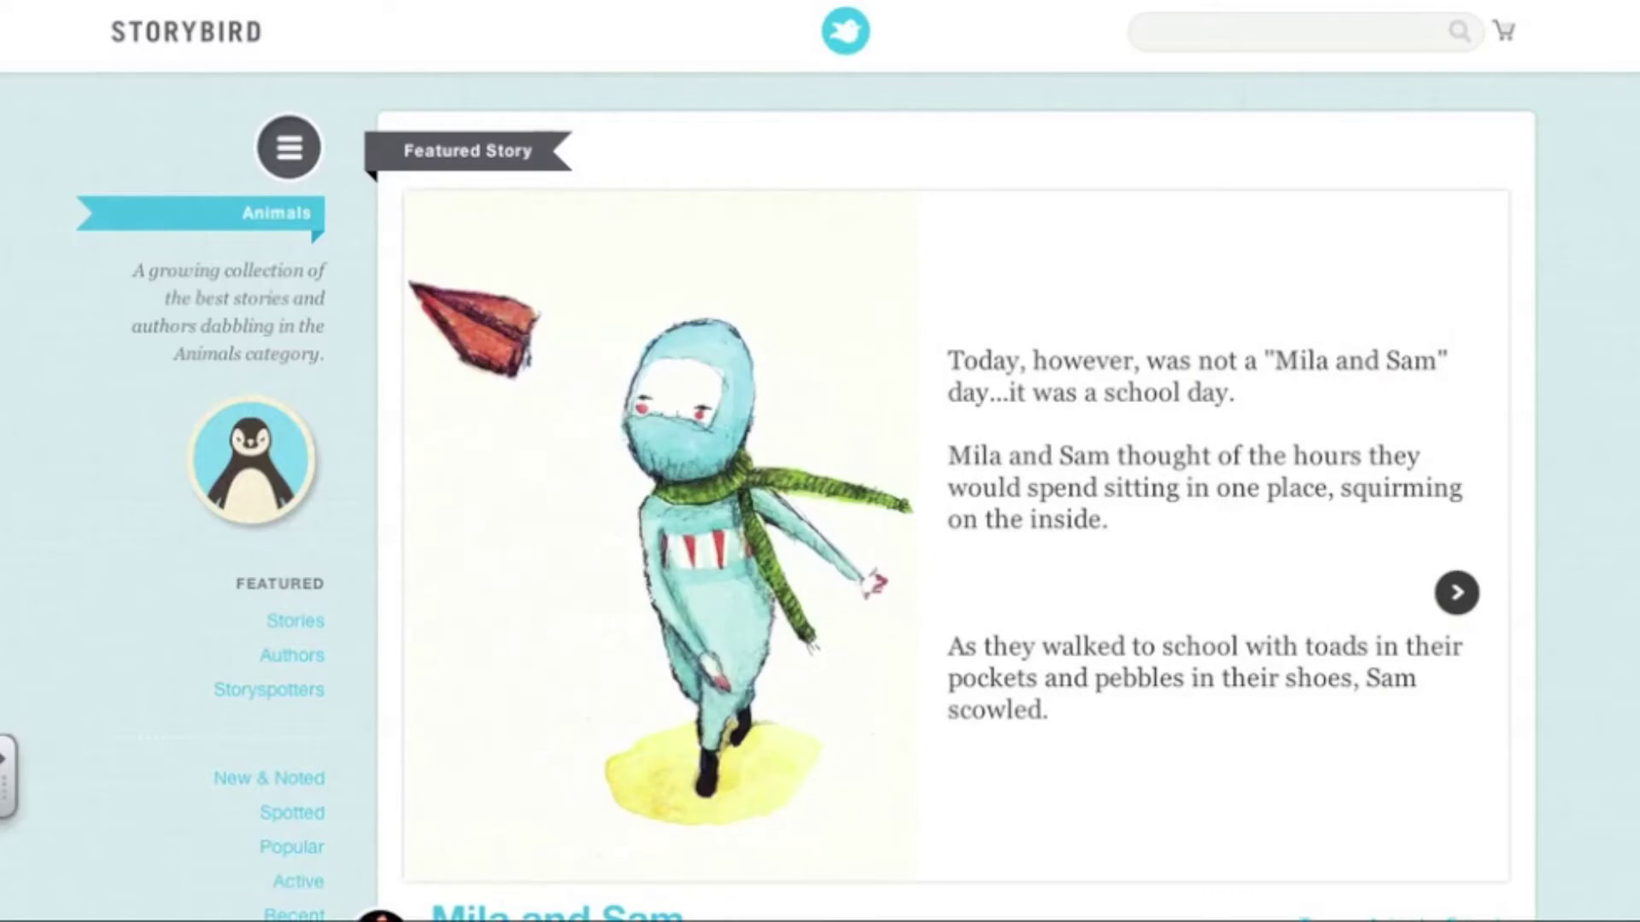
mouse_move(1443, 831)
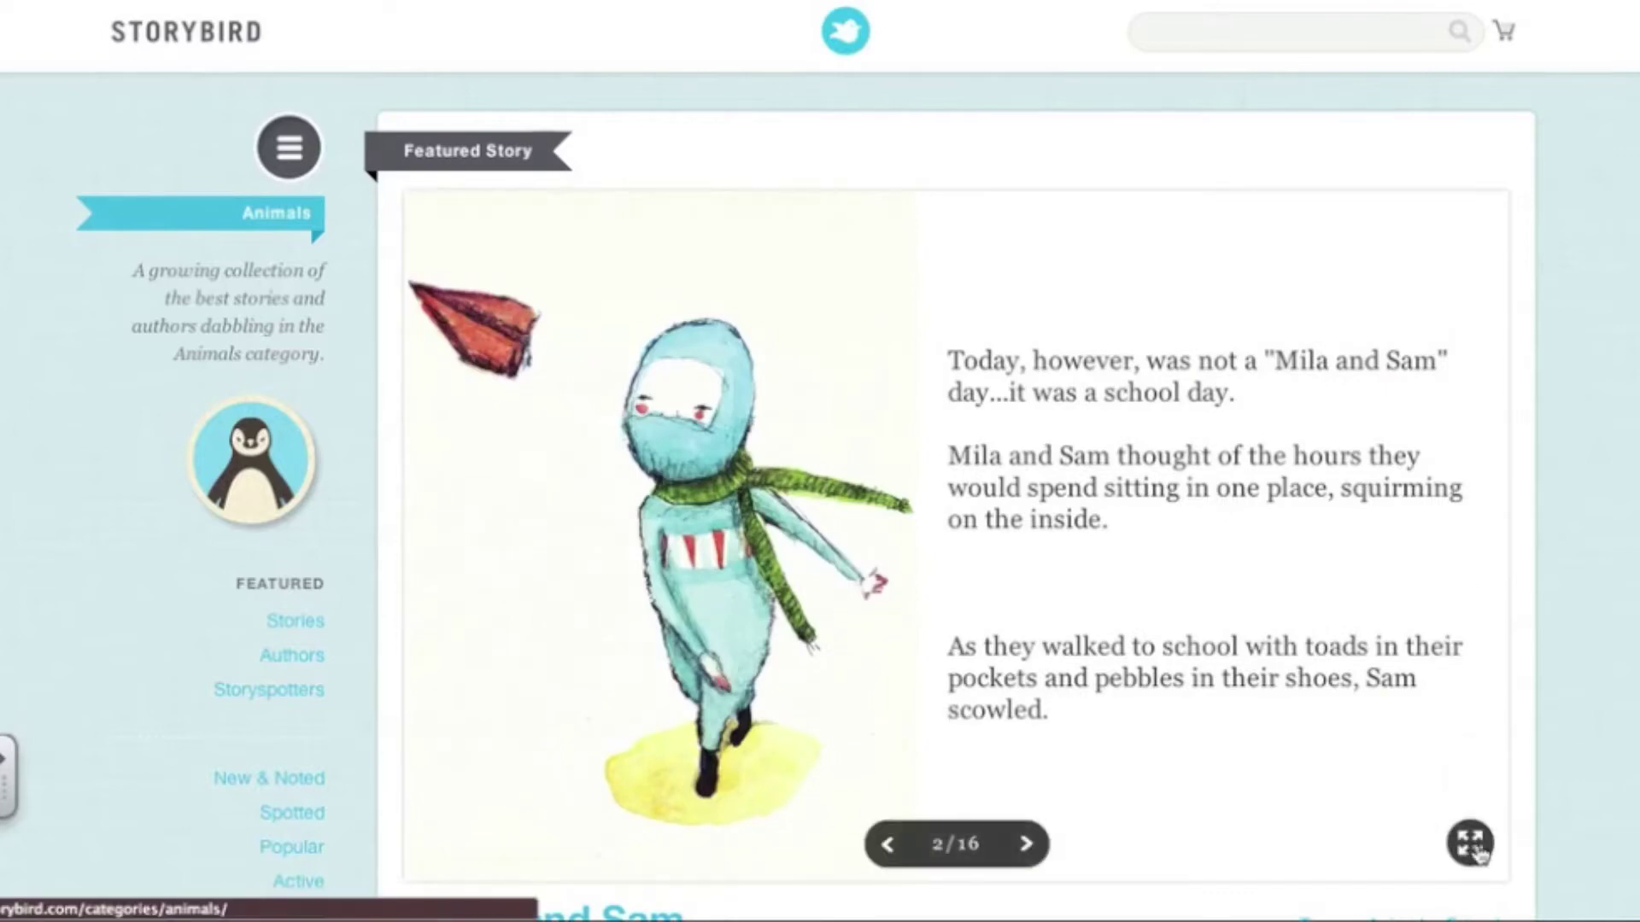
Read four more pages of 'Mila and Sam' full screen, then exit back to the home page
click(1469, 845)
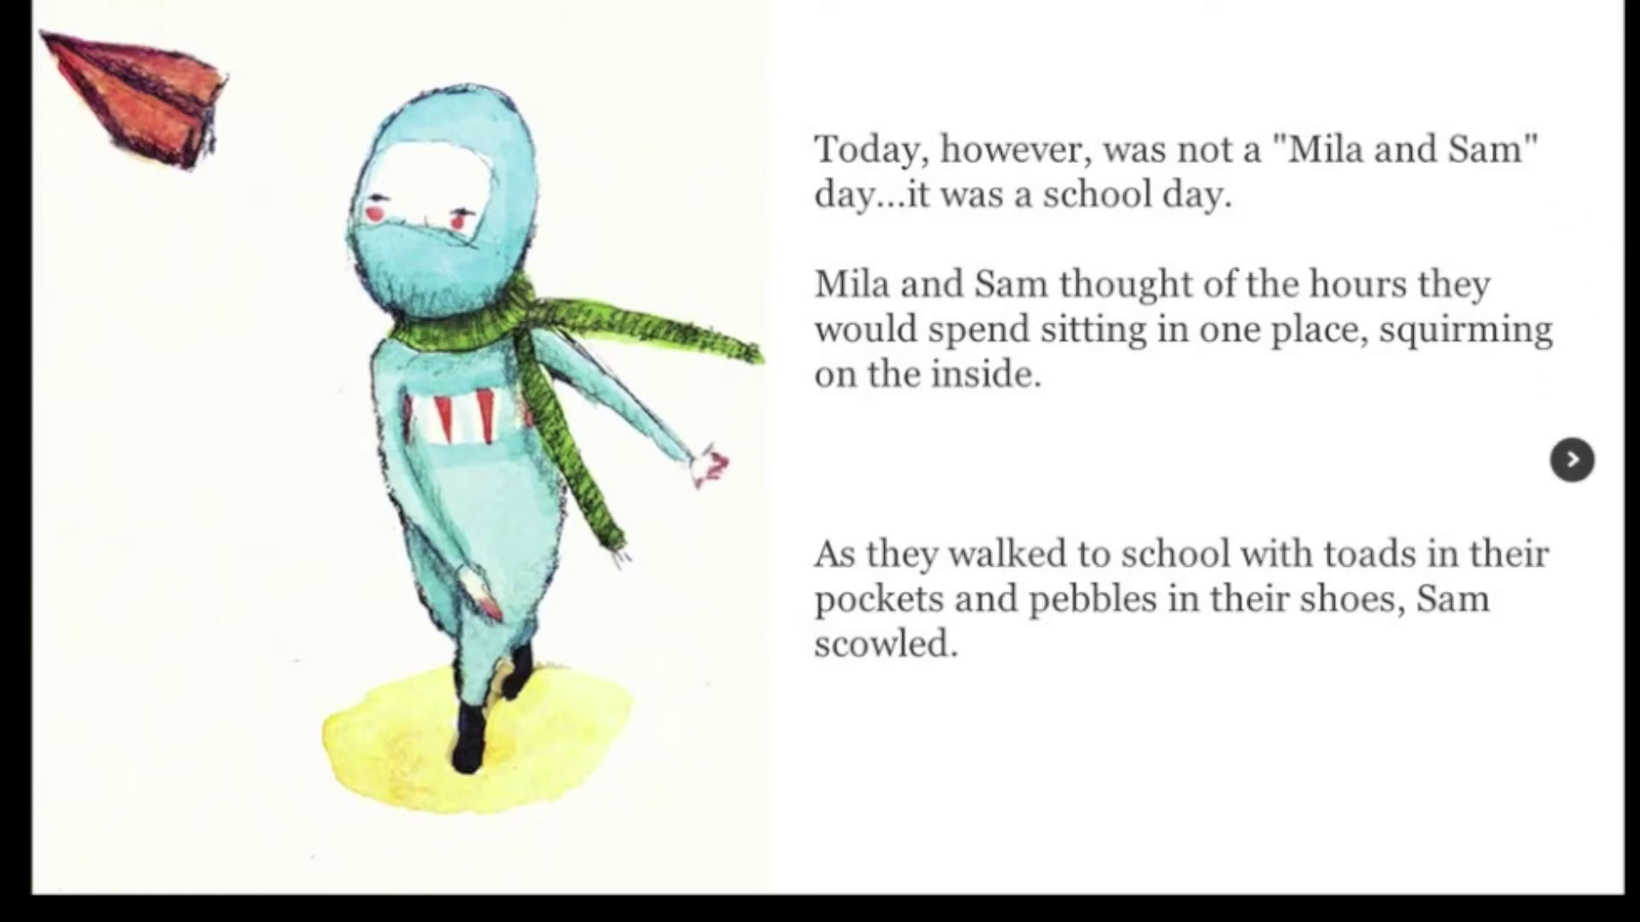
click(1572, 460)
click(1572, 460)
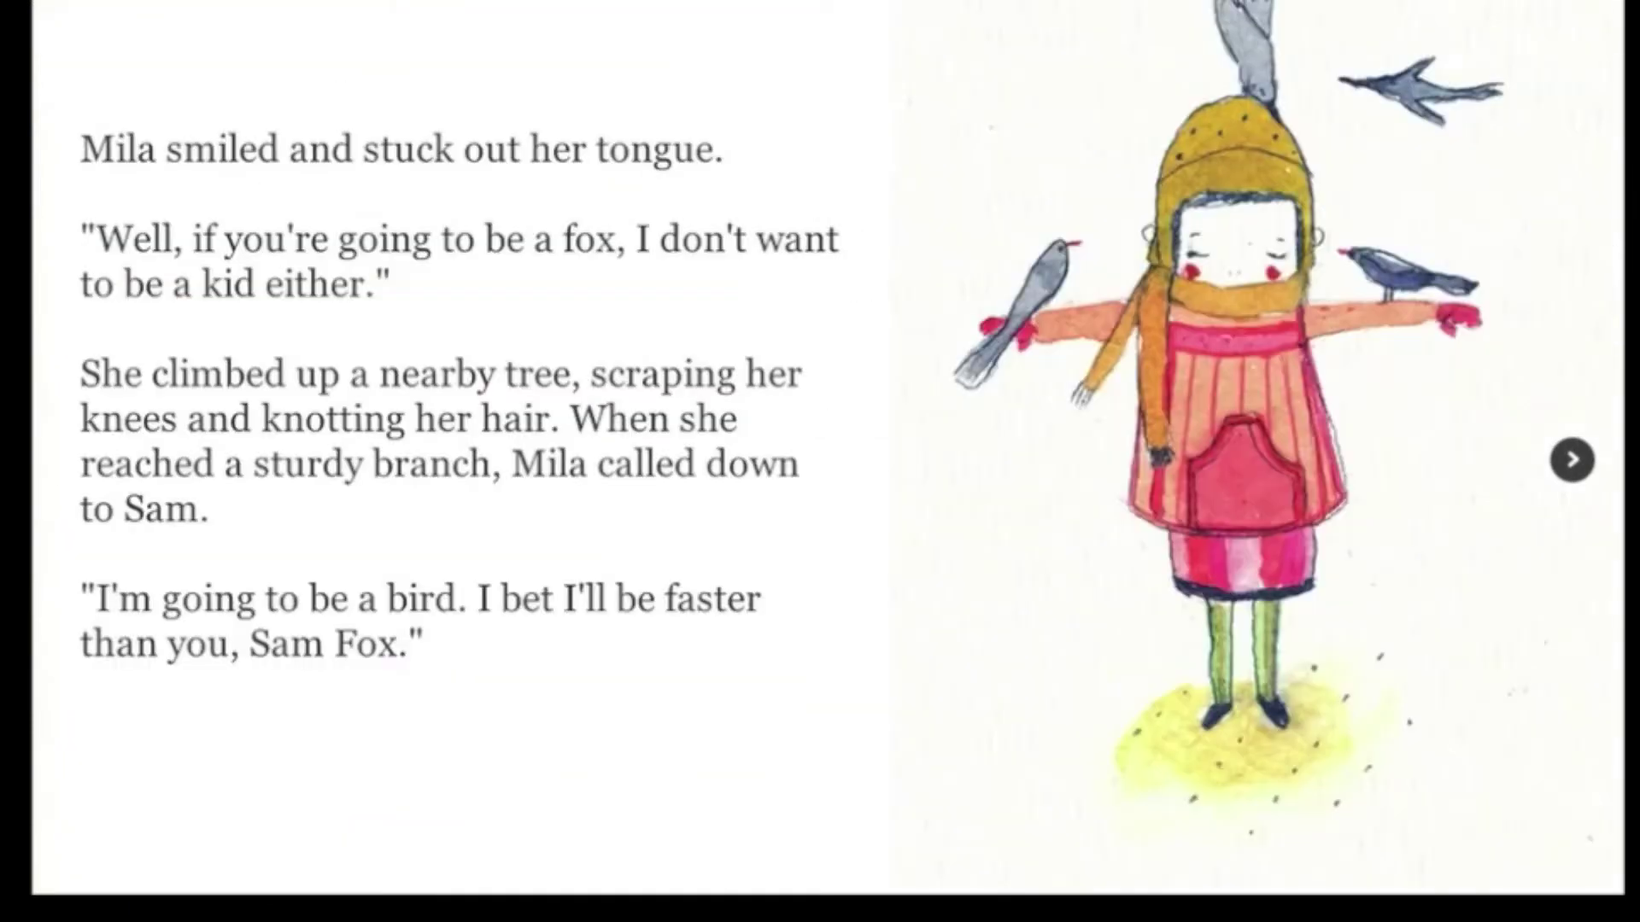
click(1571, 460)
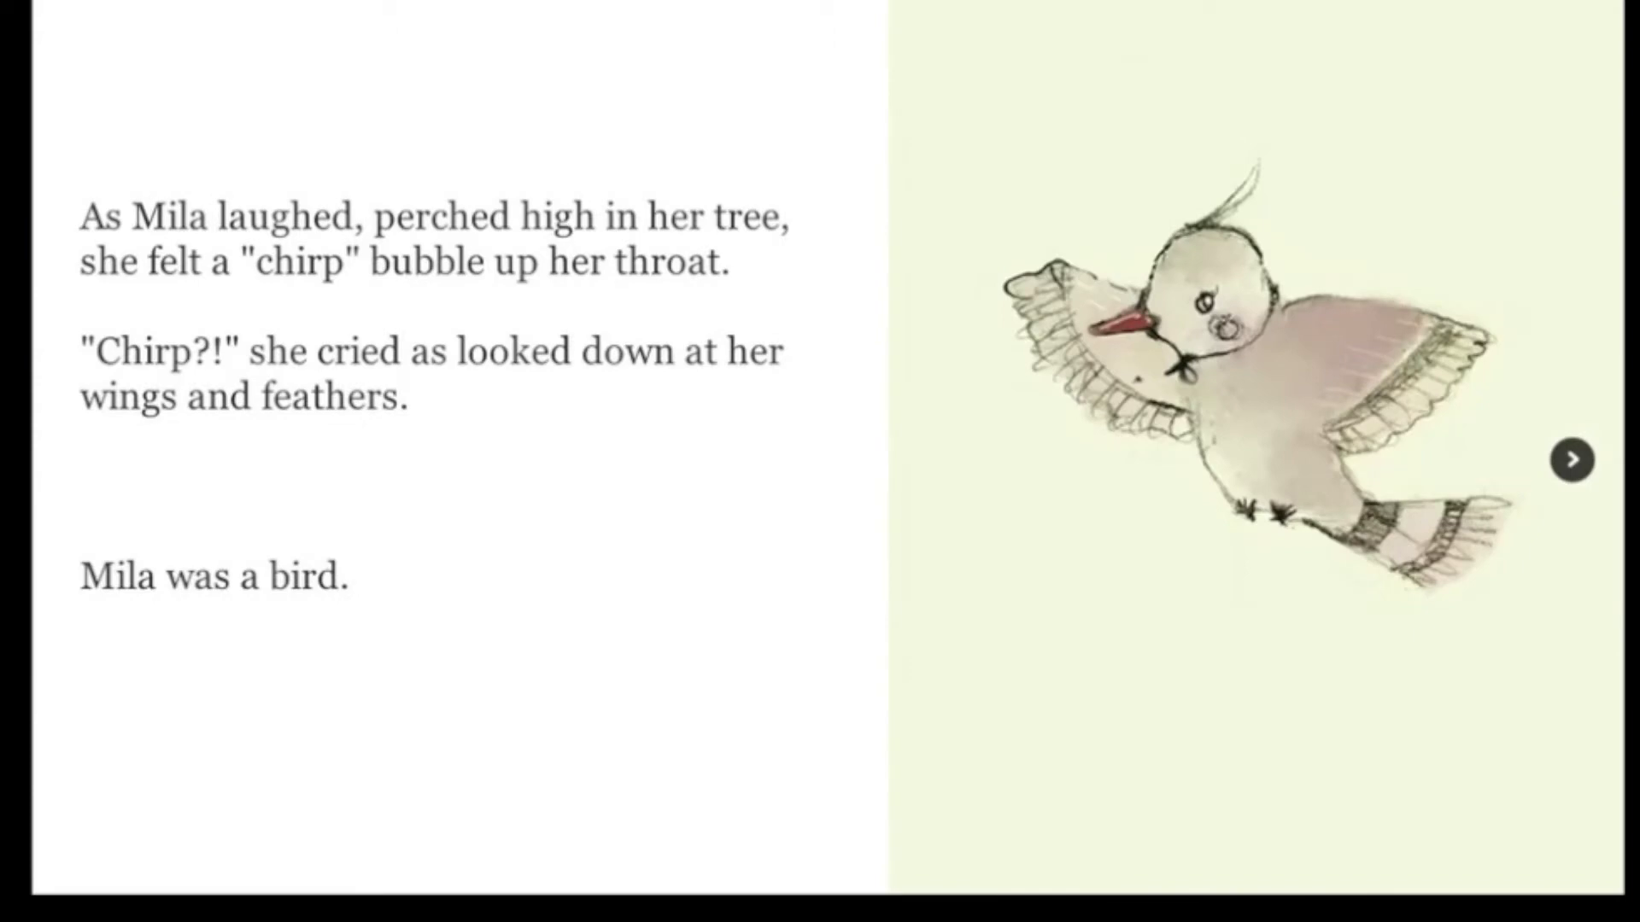
click(1572, 461)
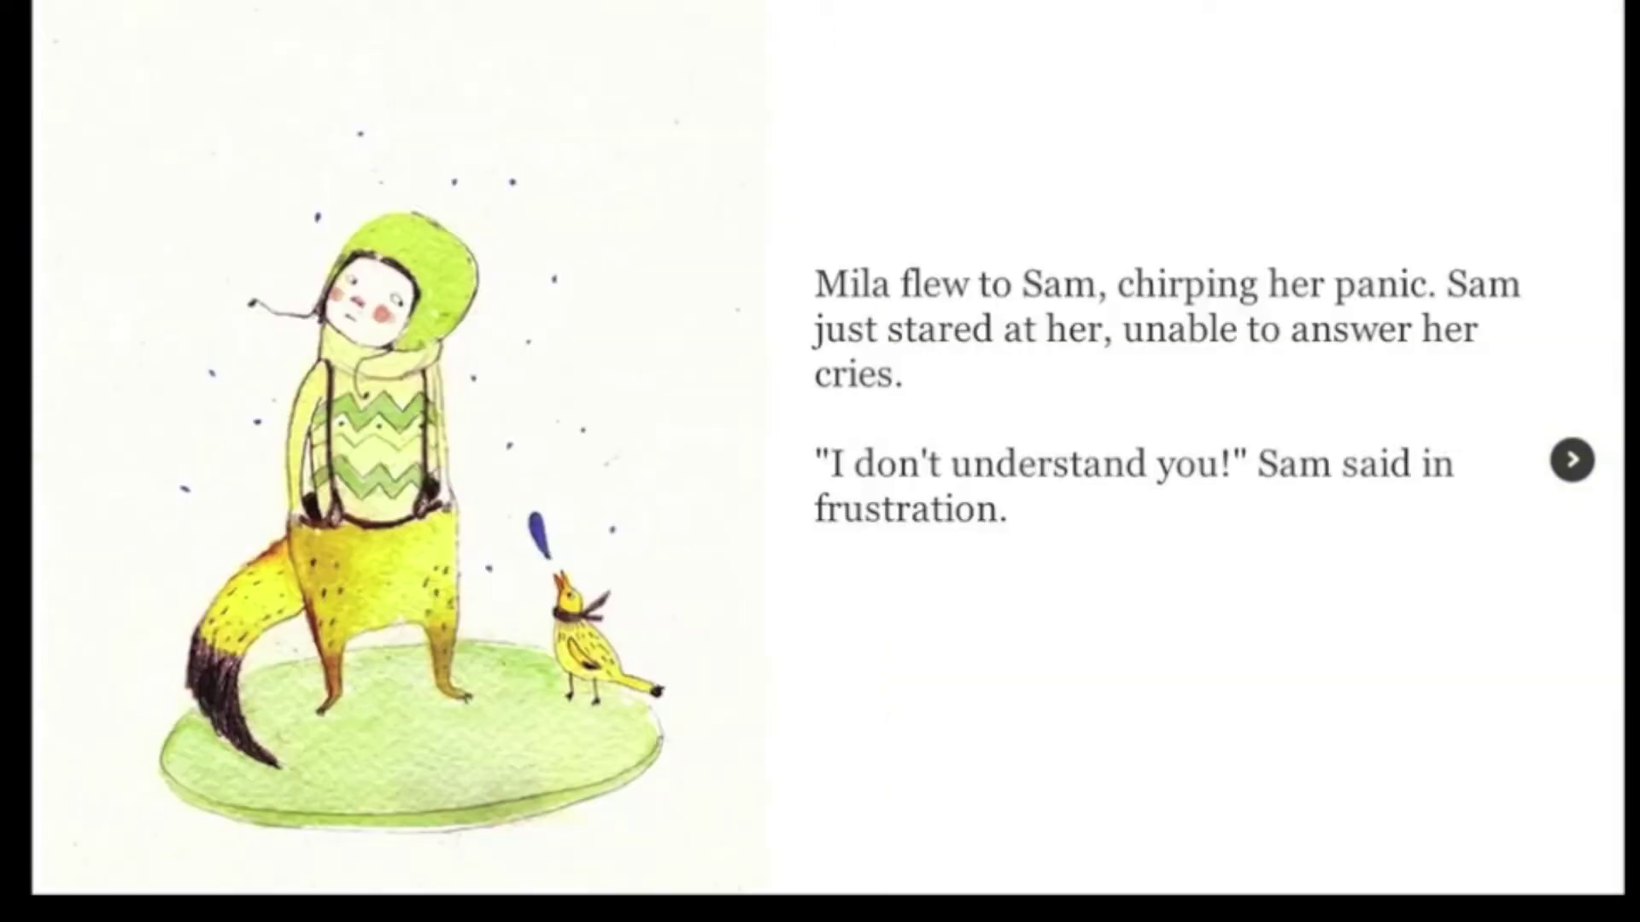
key(Escape)
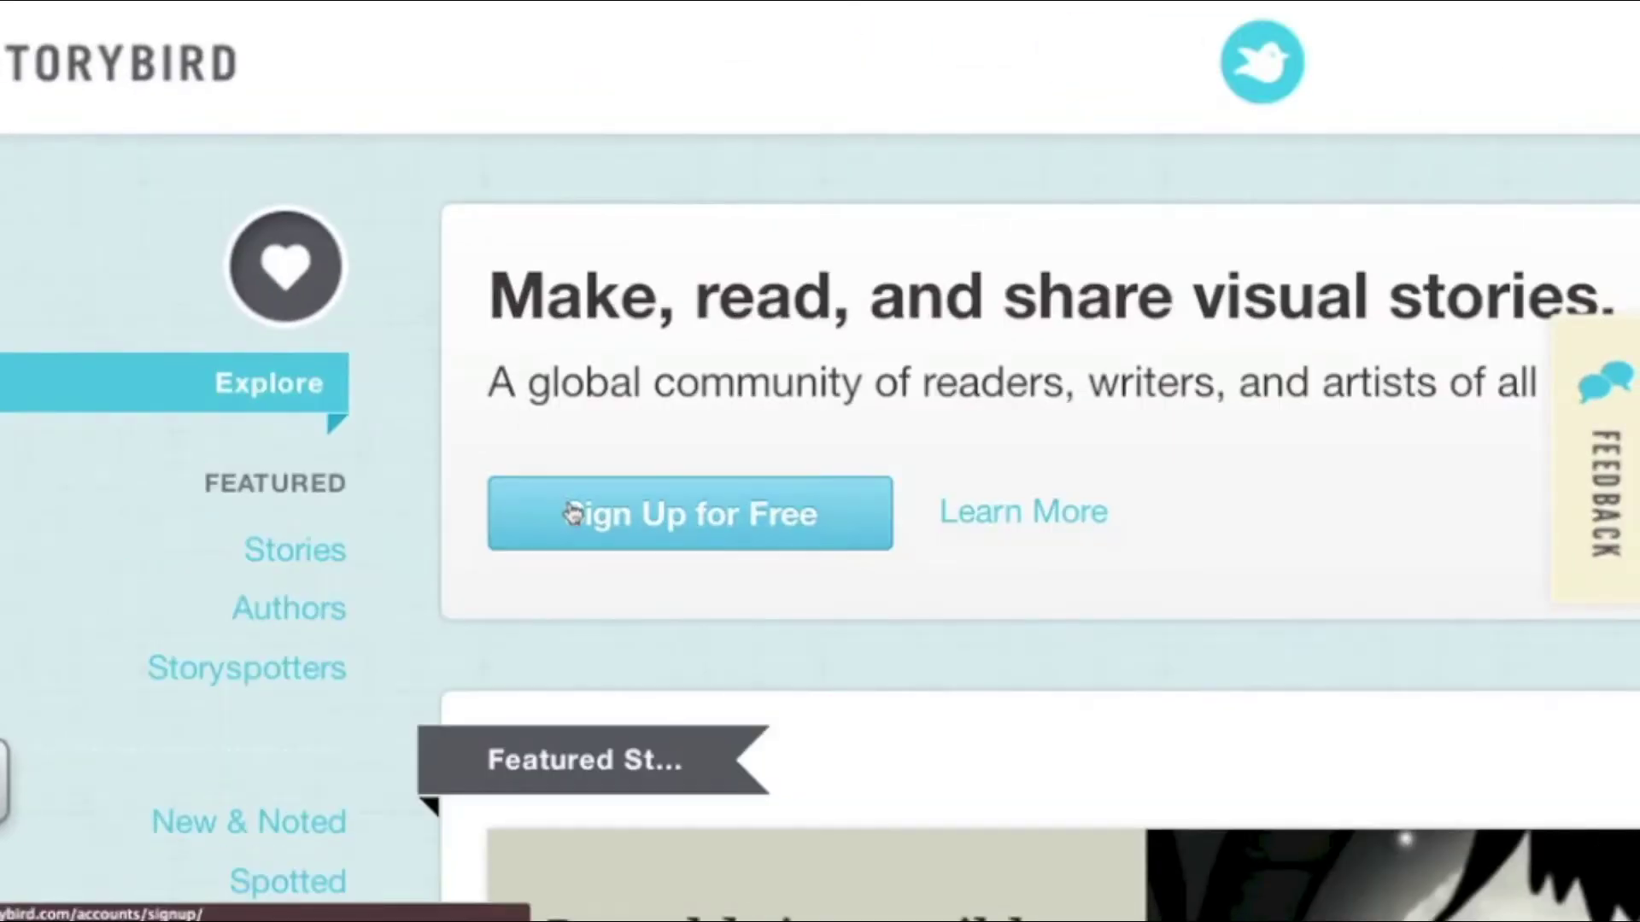
Sign up as Teacher/Class, entering a username, an e-mail and a password, and agreeing to the Terms
click(567, 513)
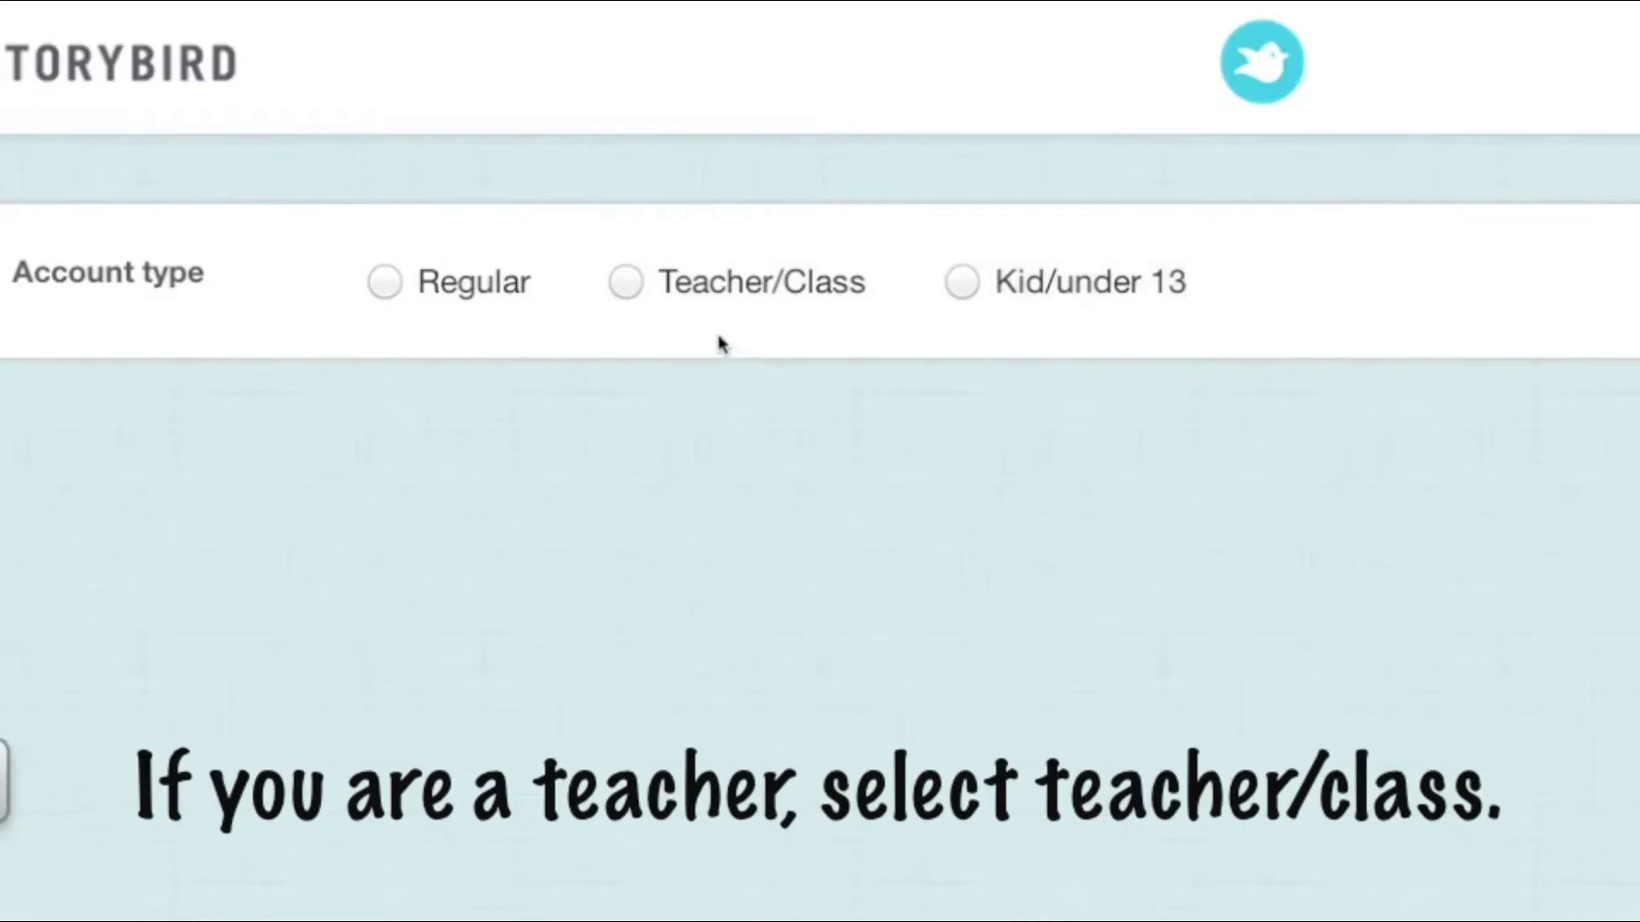
click(625, 282)
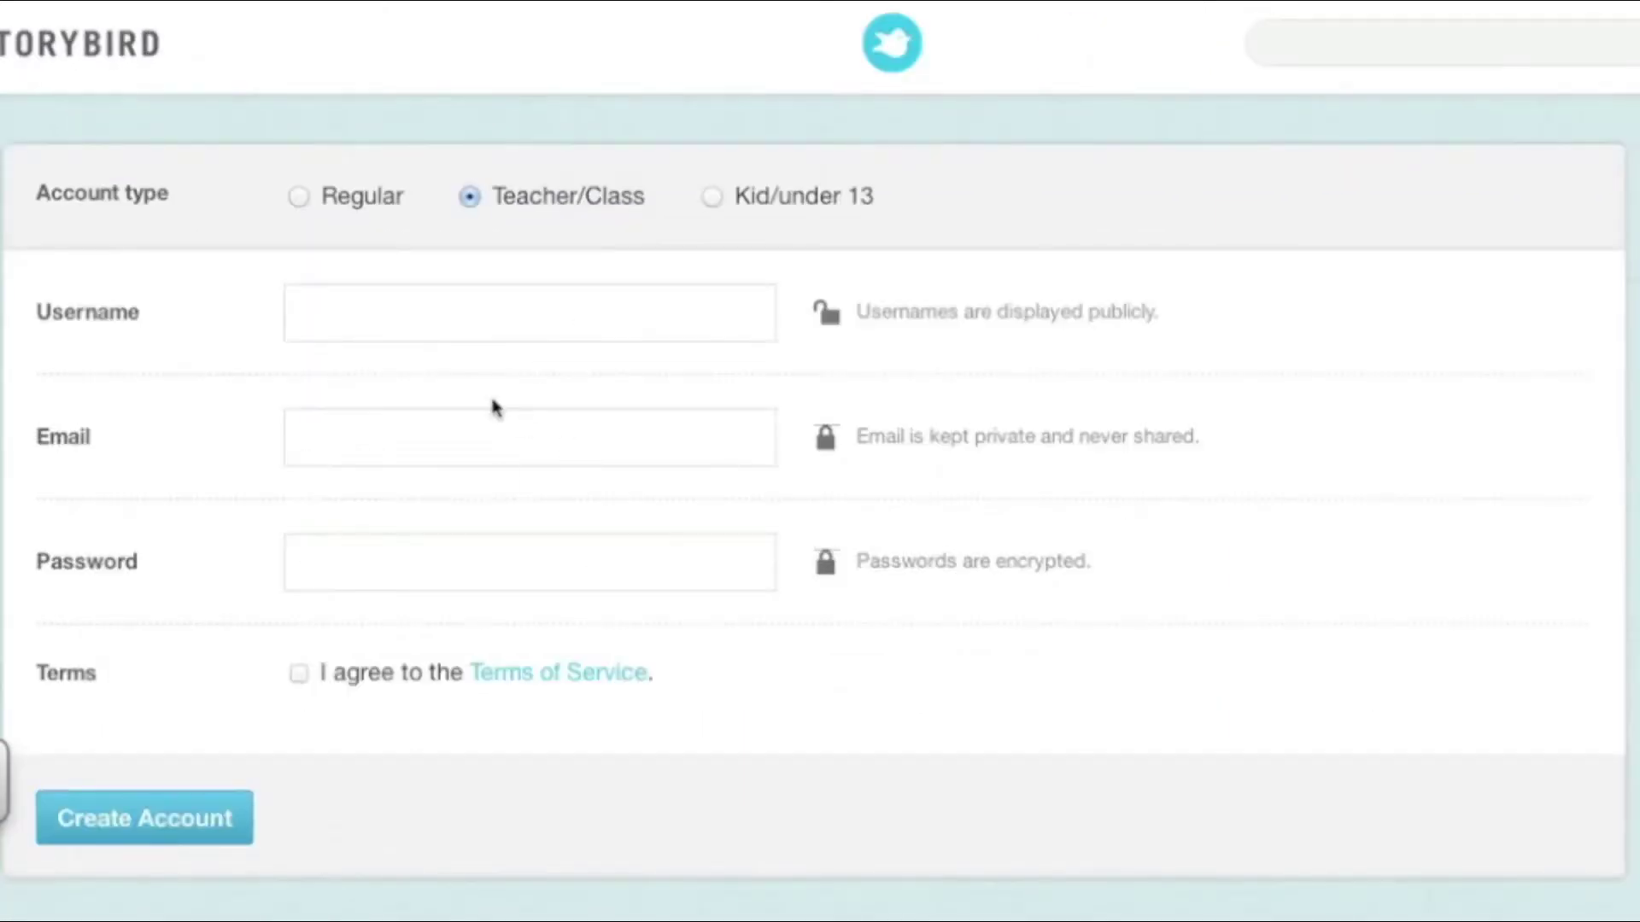
click(407, 301)
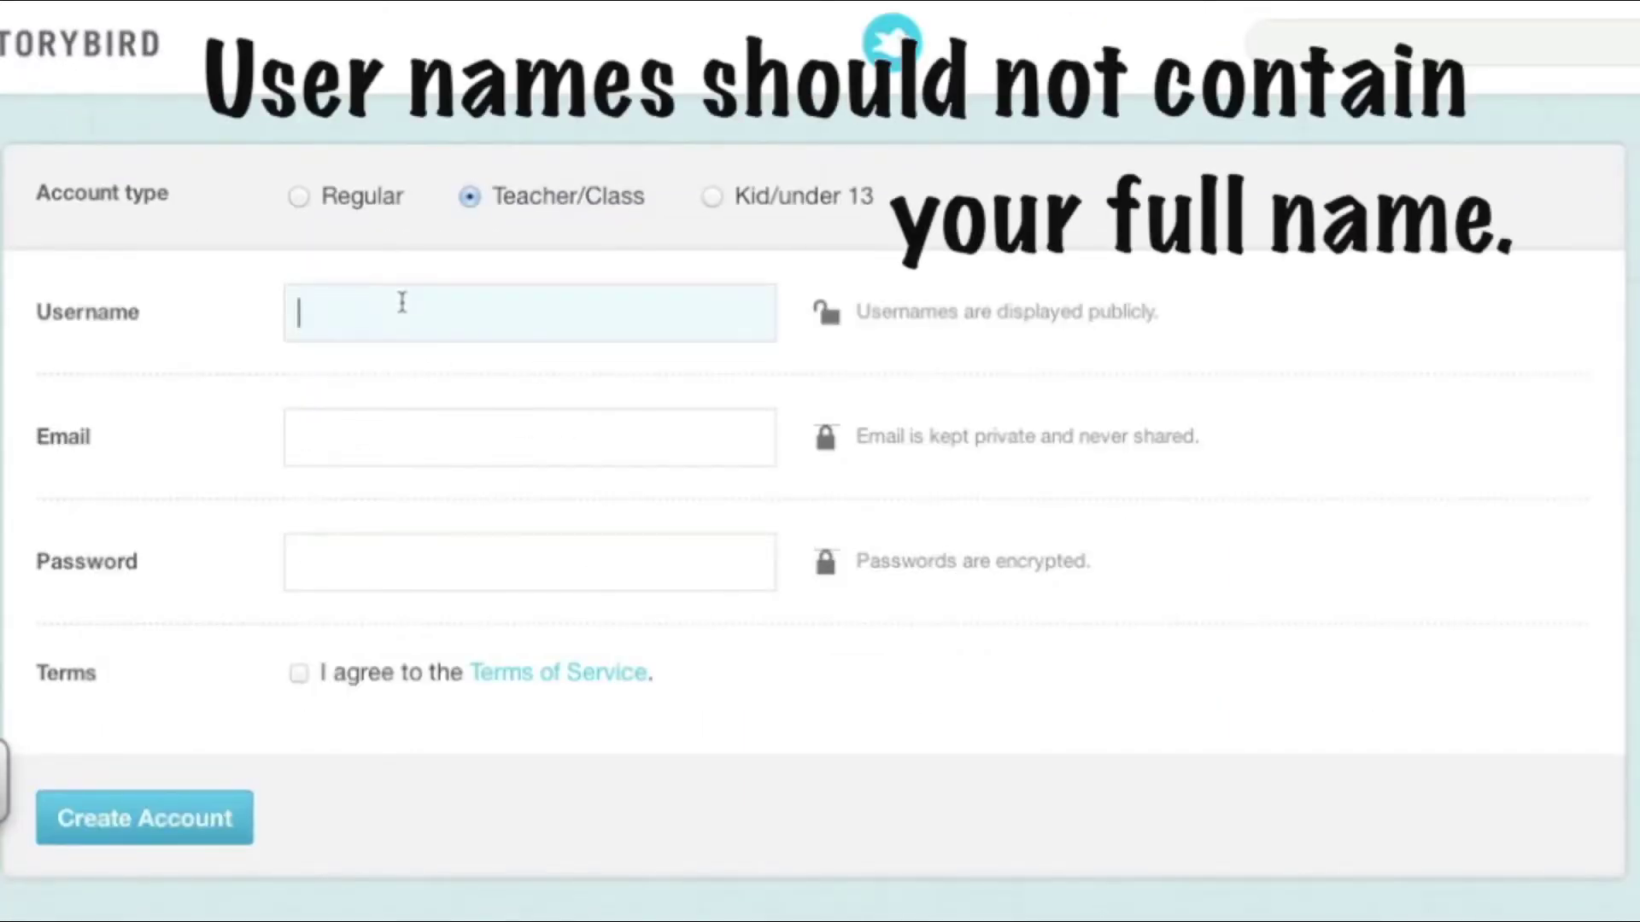
text(practiceusername)
key(Tab)
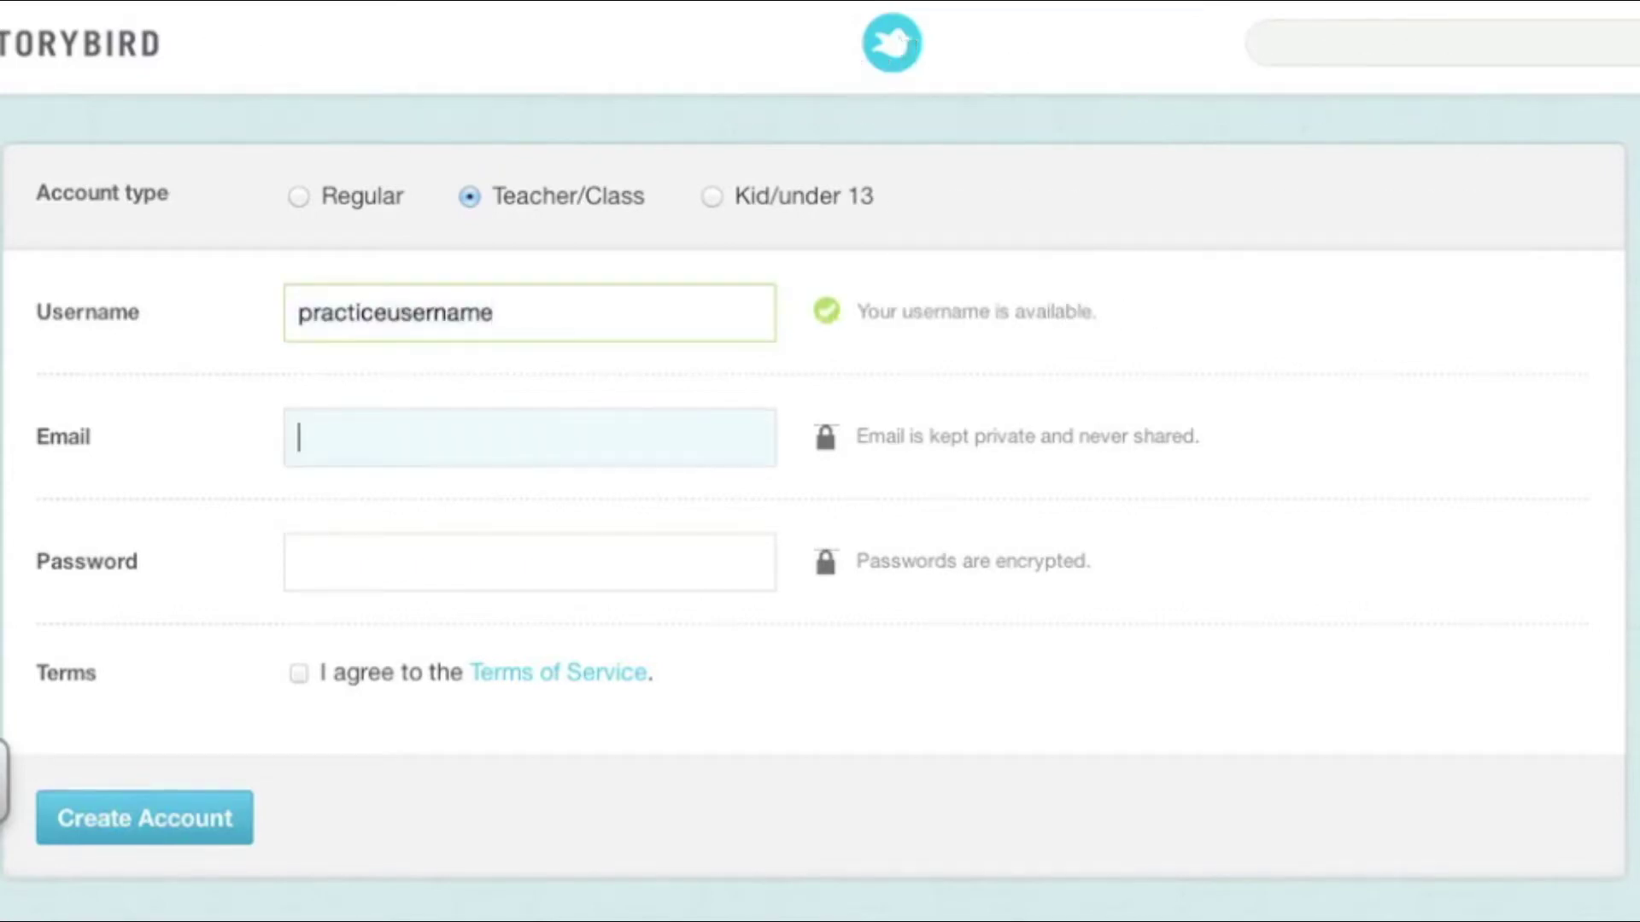
text(email@)
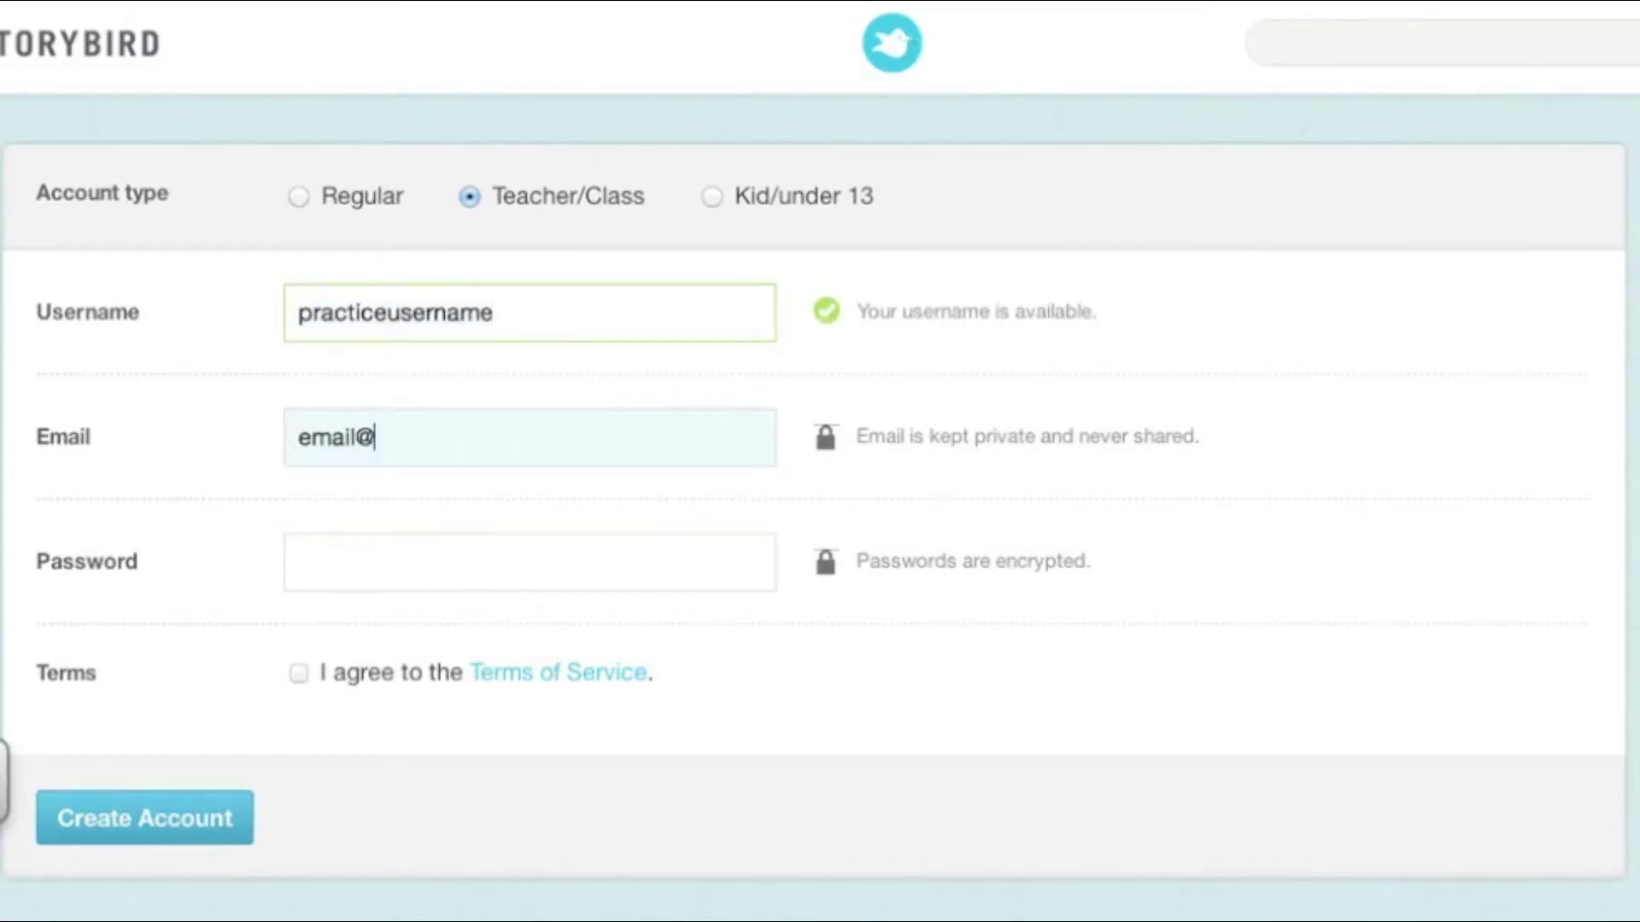
text(email.com)
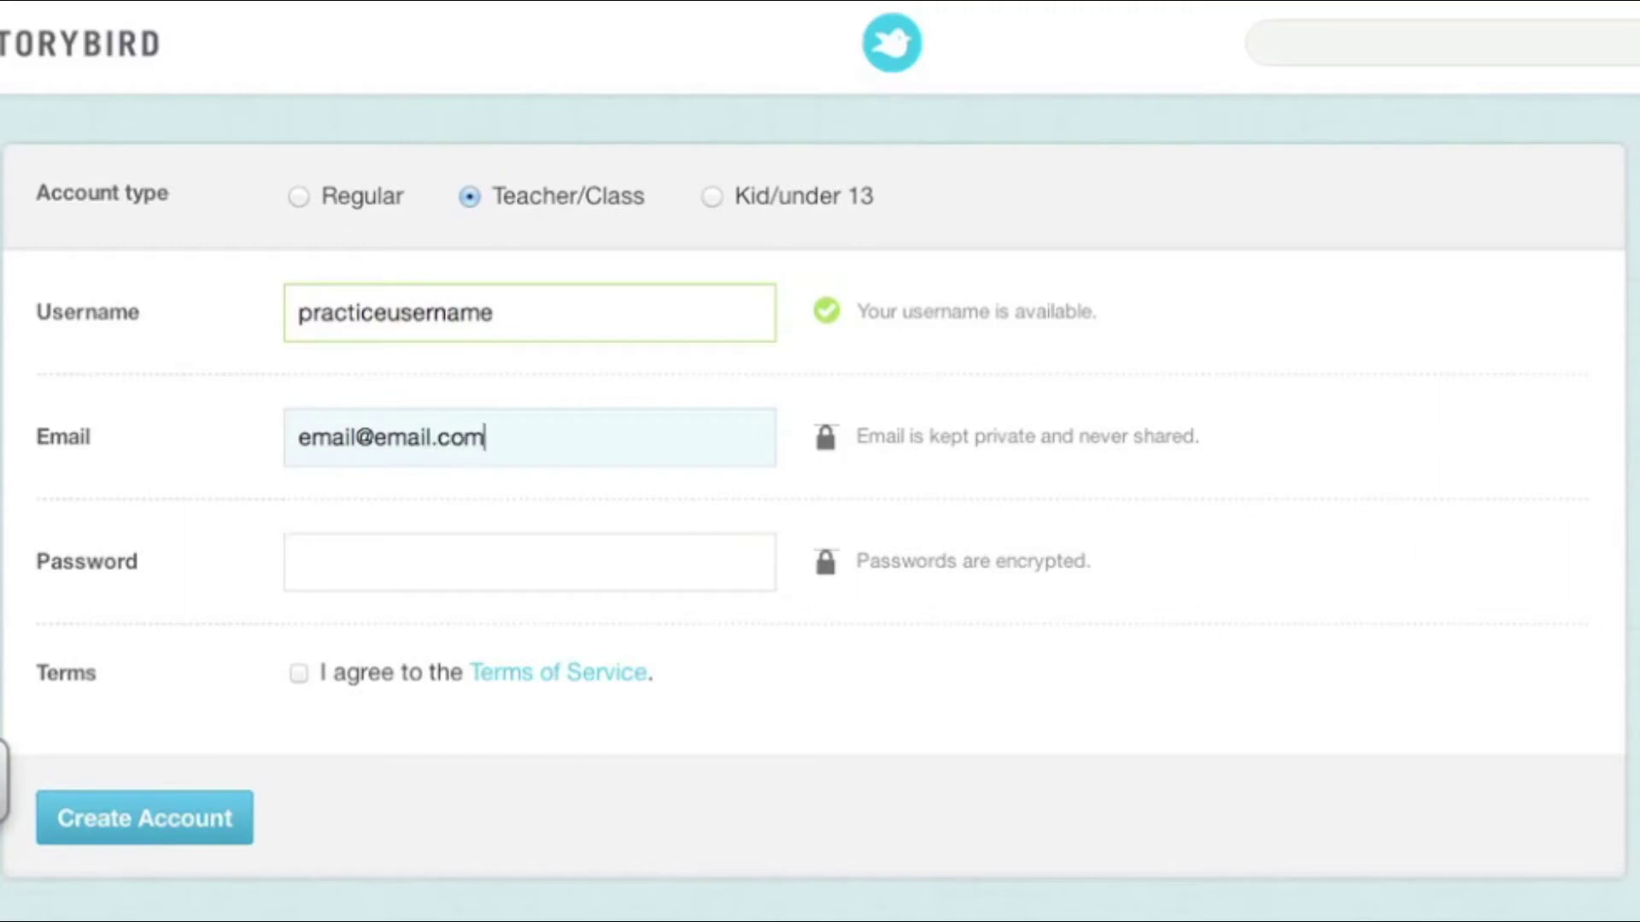
key(Tab)
text(password123)
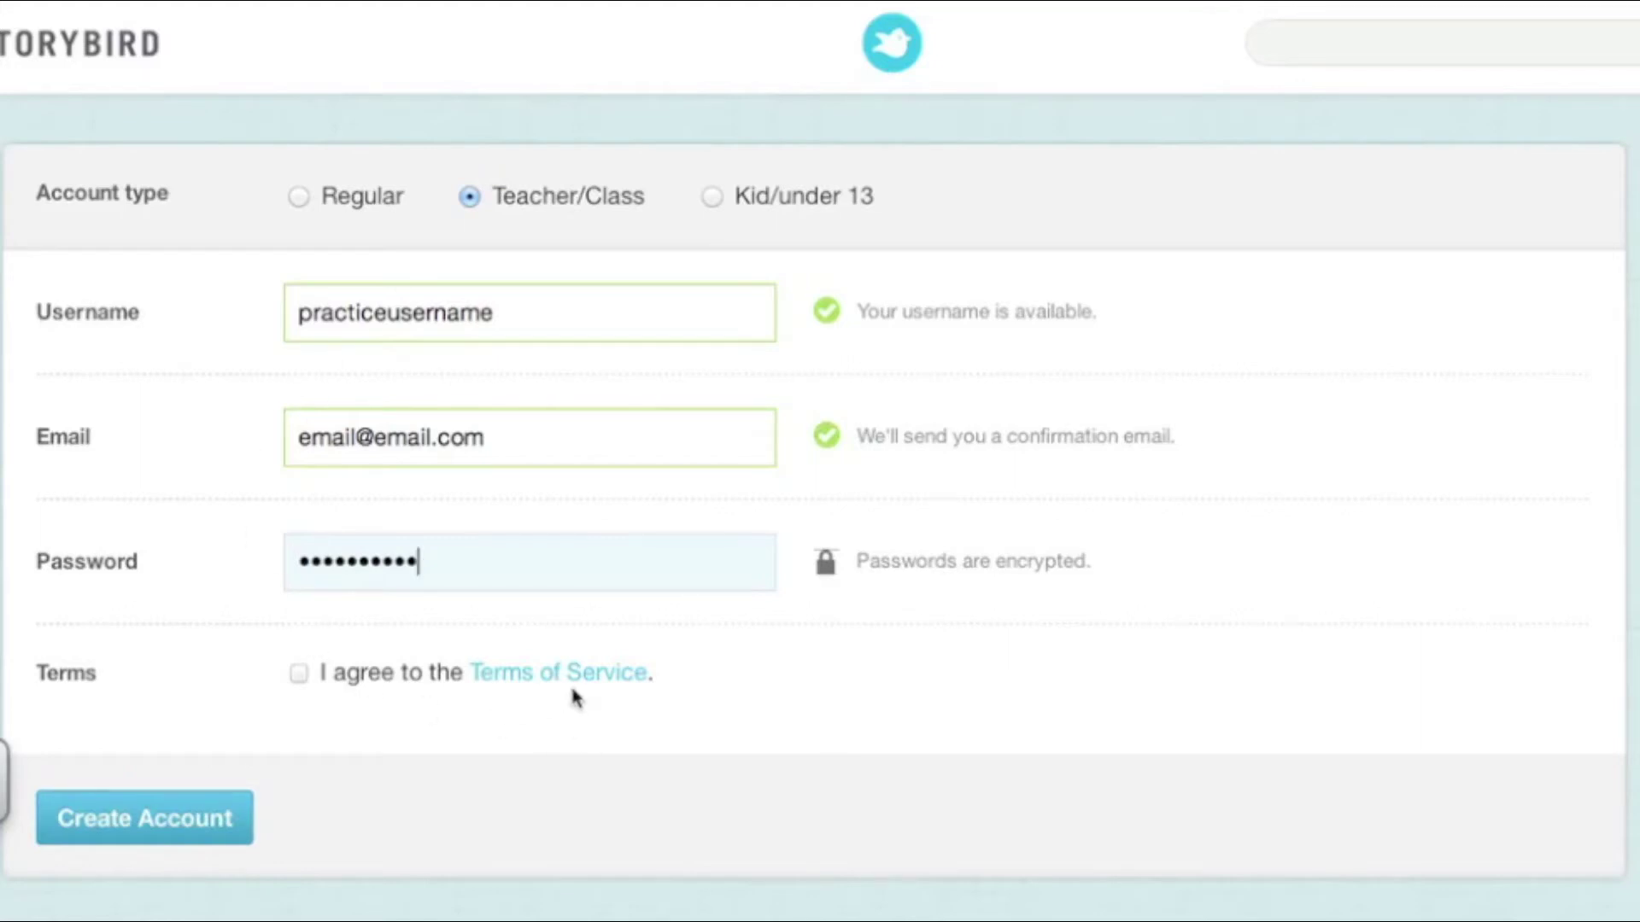
click(300, 677)
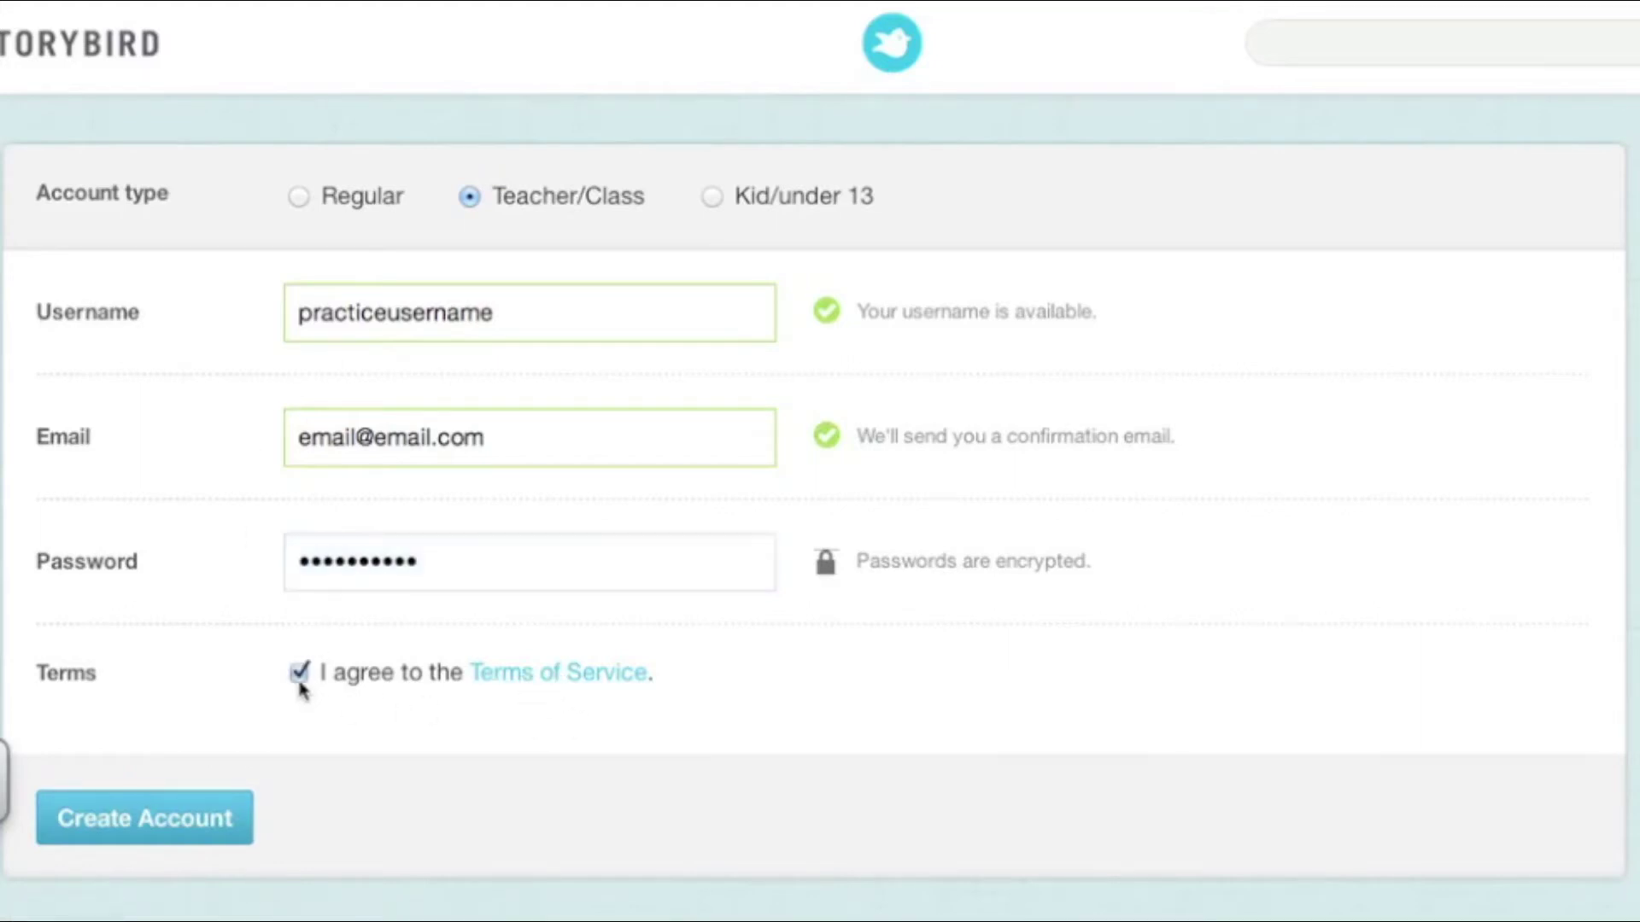
click(152, 820)
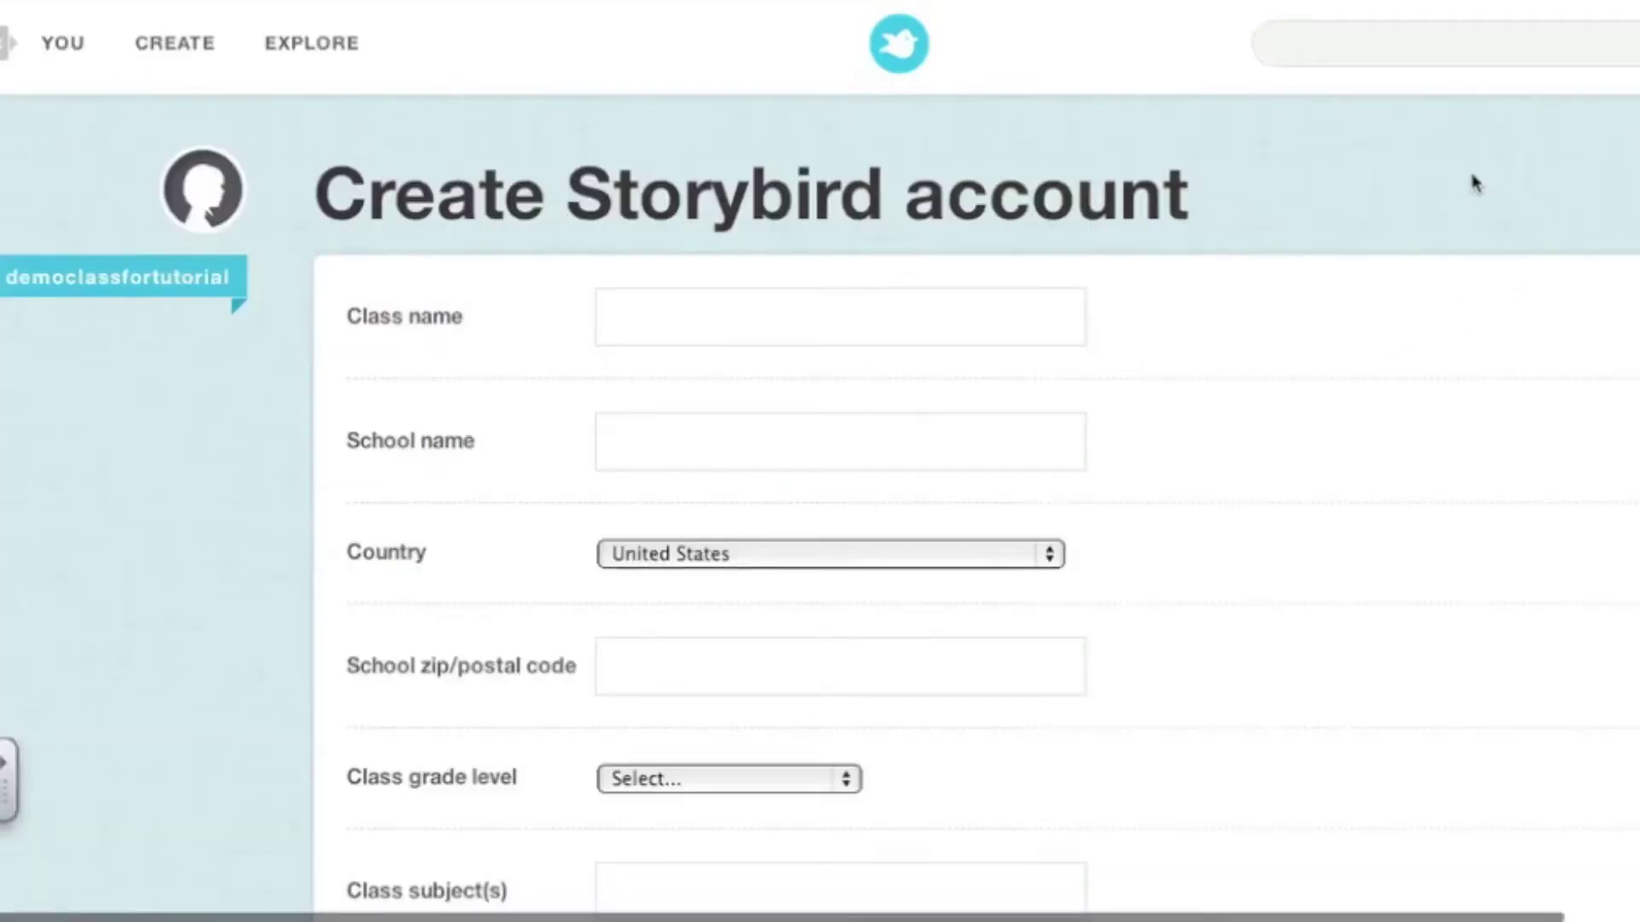
Enter 'Demo Class Name' as the class name and 'Demo School' as the school name
scroll(1475, 183, down, 2)
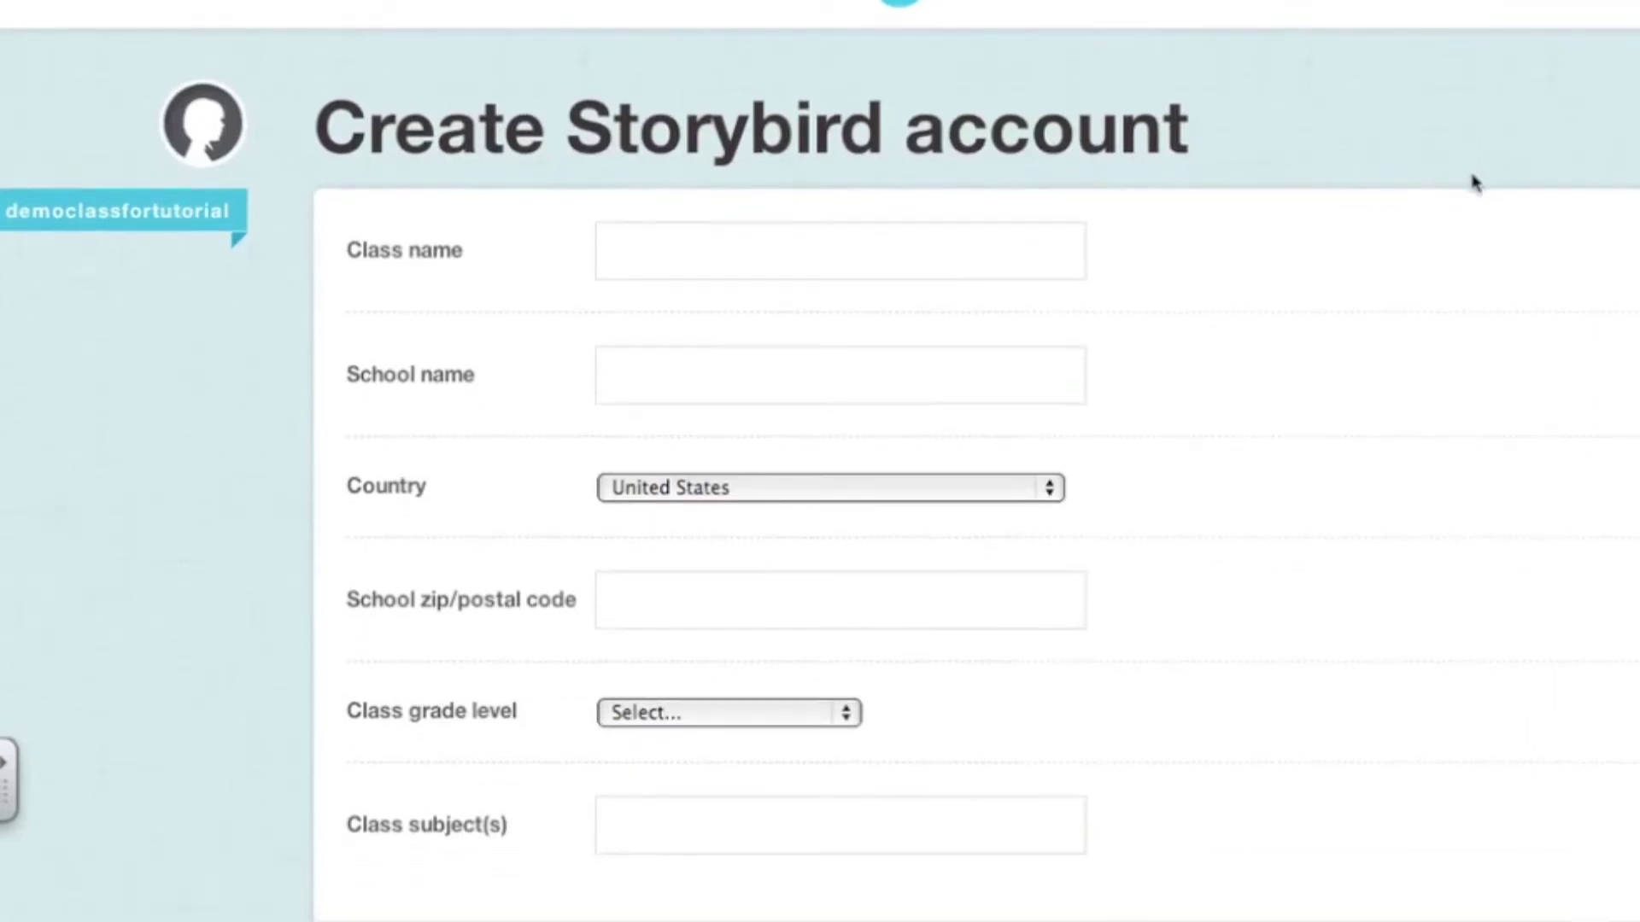
scroll(1475, 183, down, 2)
click(827, 180)
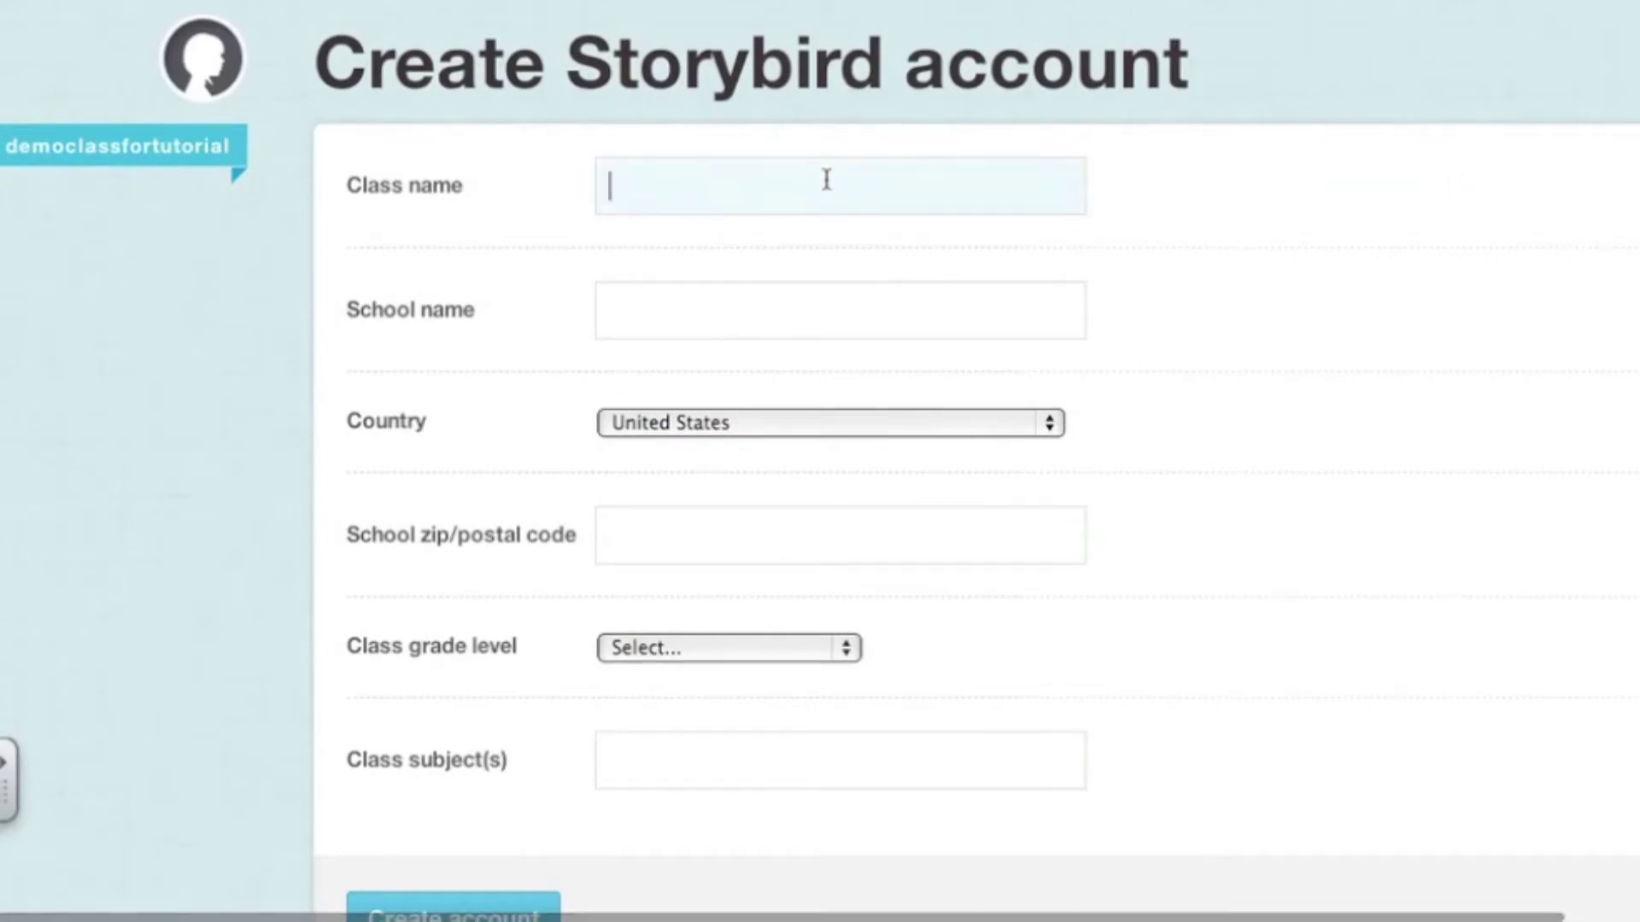
text(Demo Class Name)
key(Tab)
text(Demo School)
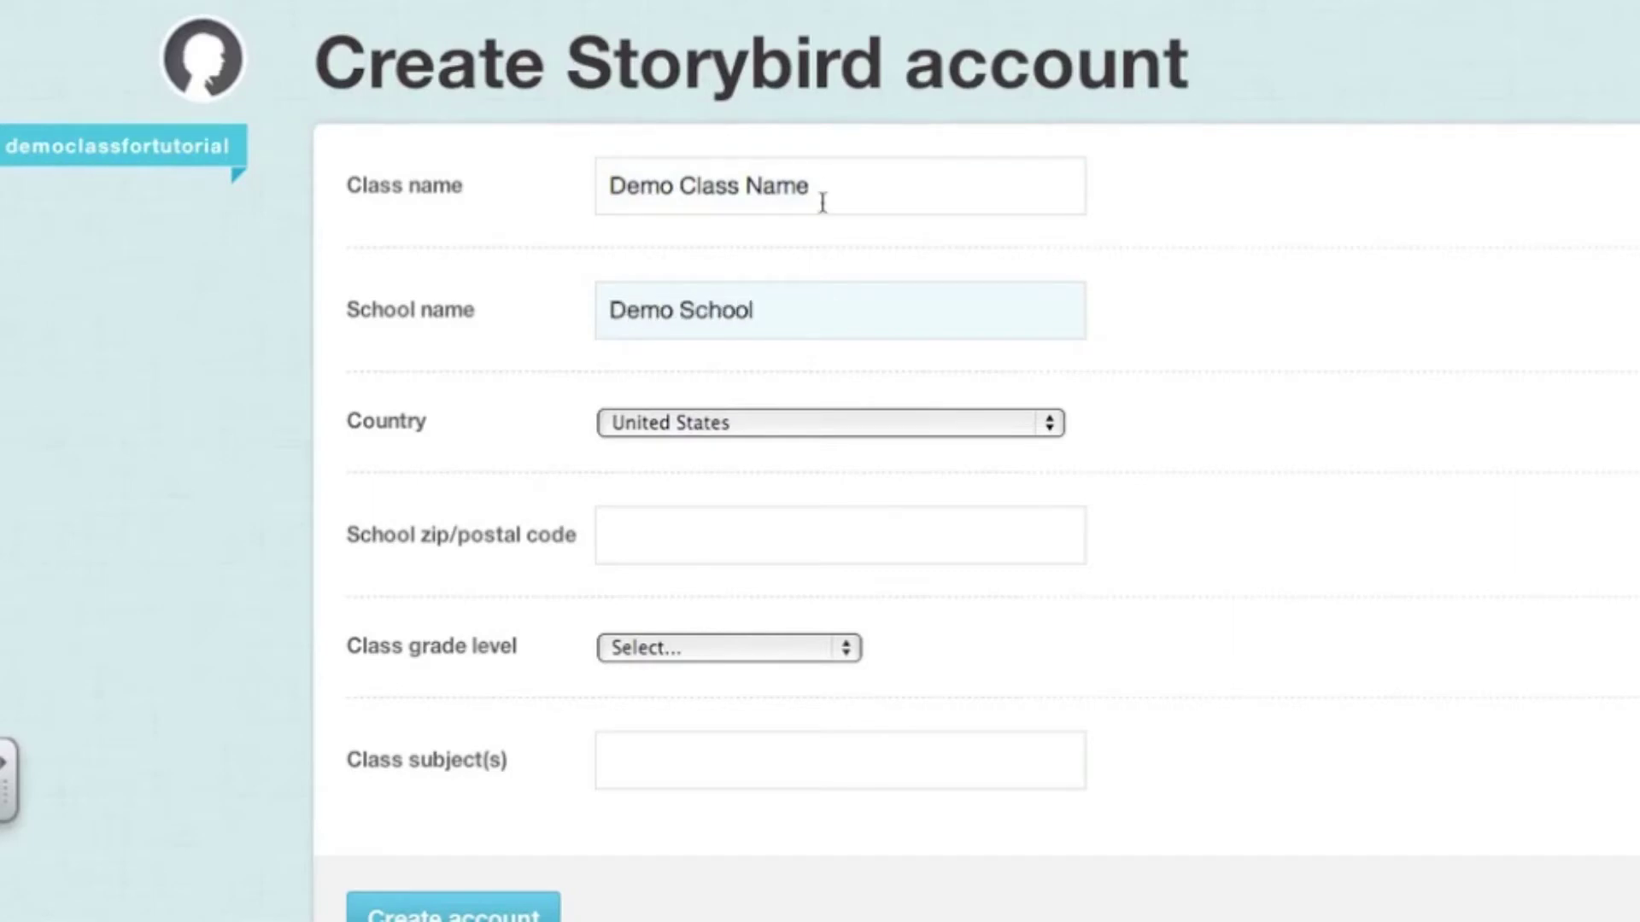
Enter the school zip code, choose 2nd grade, set subject 'Reading', and submit the class details
click(681, 545)
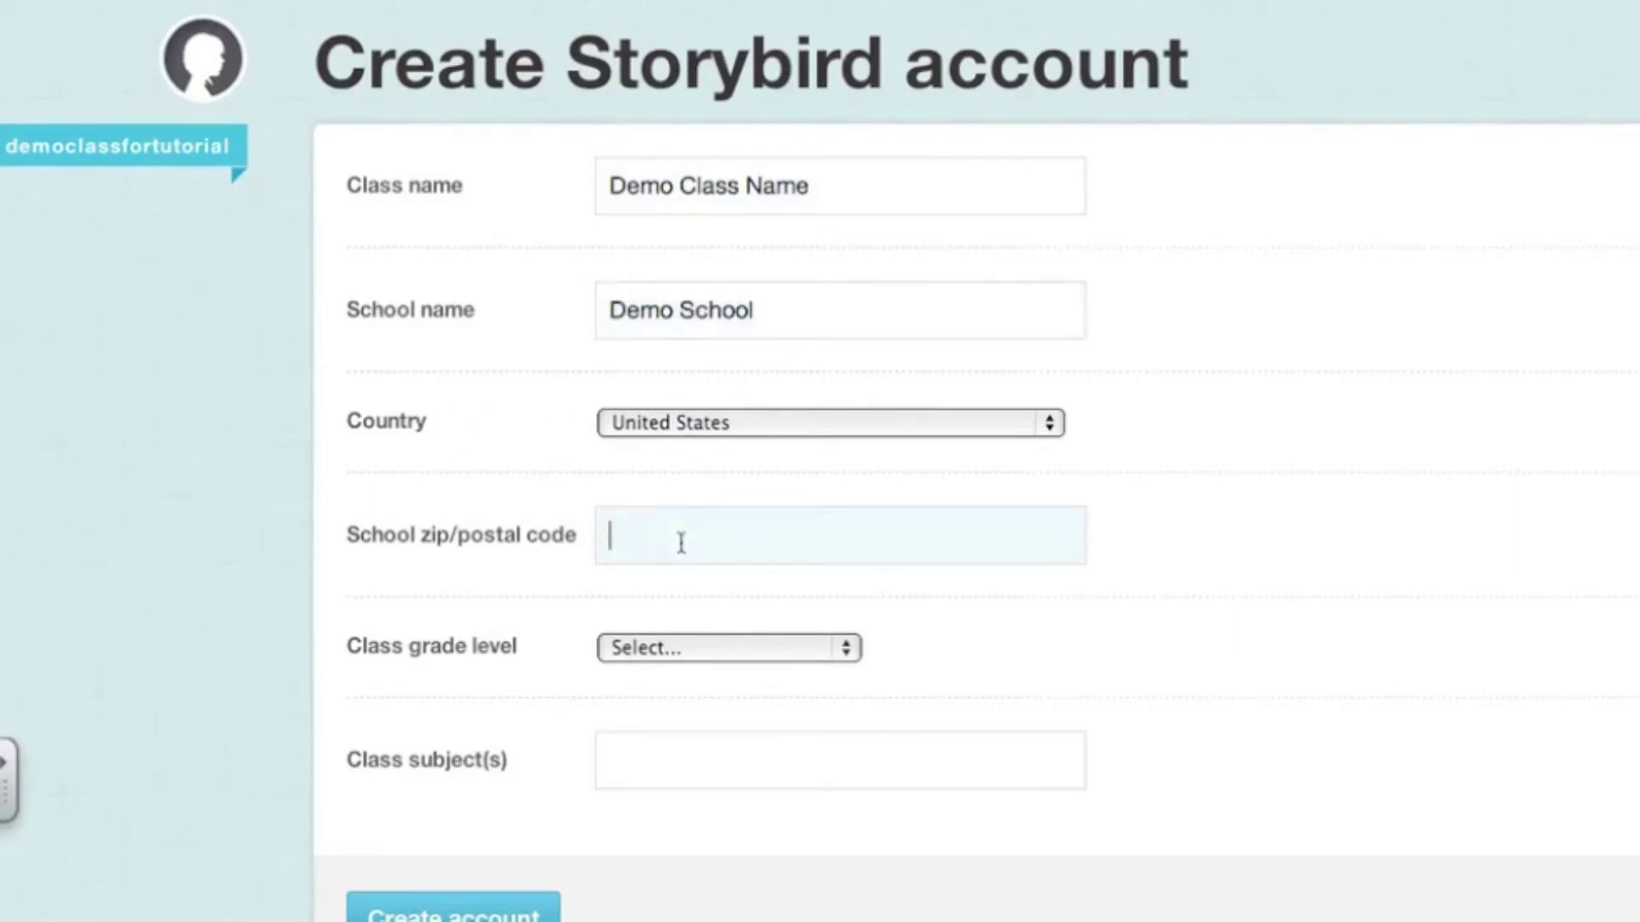
text(90210)
click(672, 651)
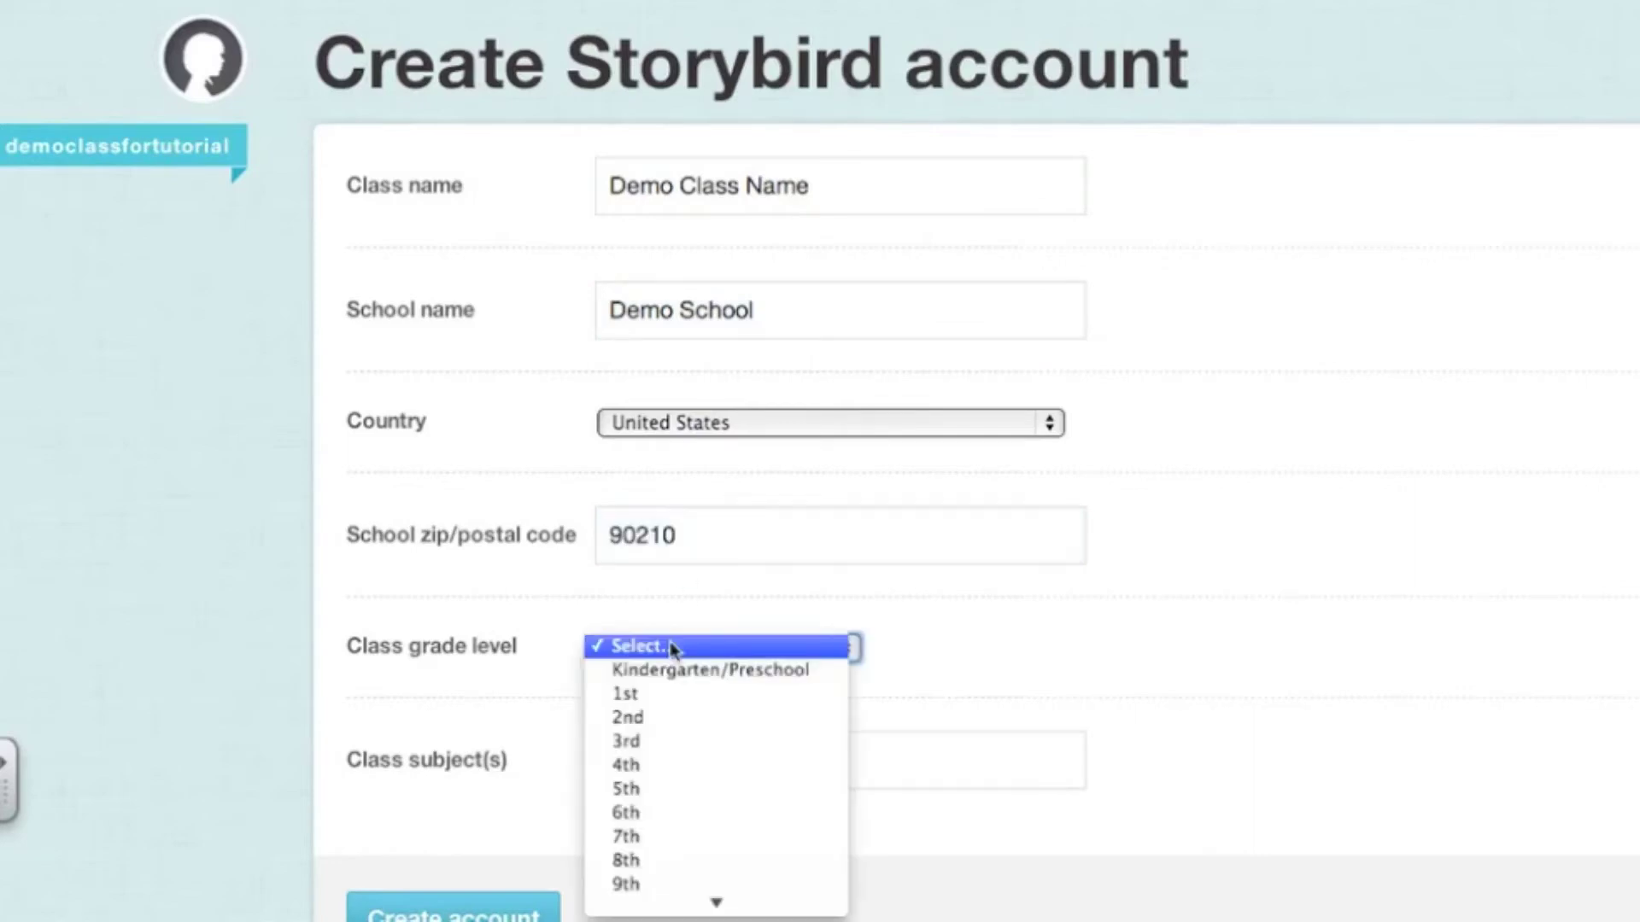
click(664, 722)
click(656, 773)
text(Reading)
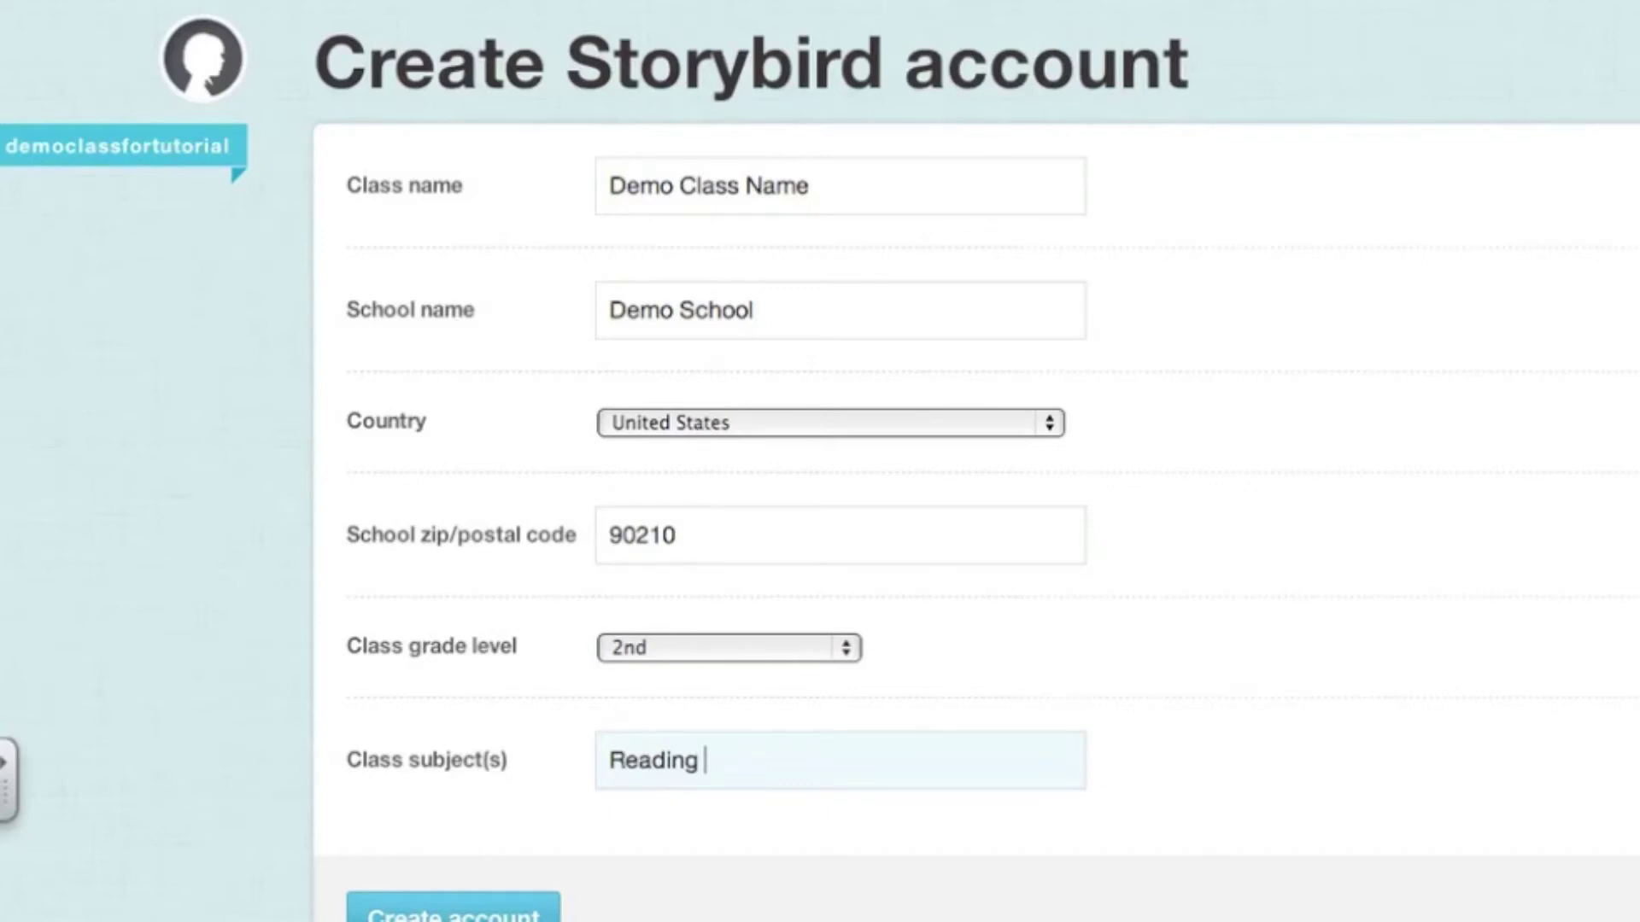
scroll(376, 838, down, 2)
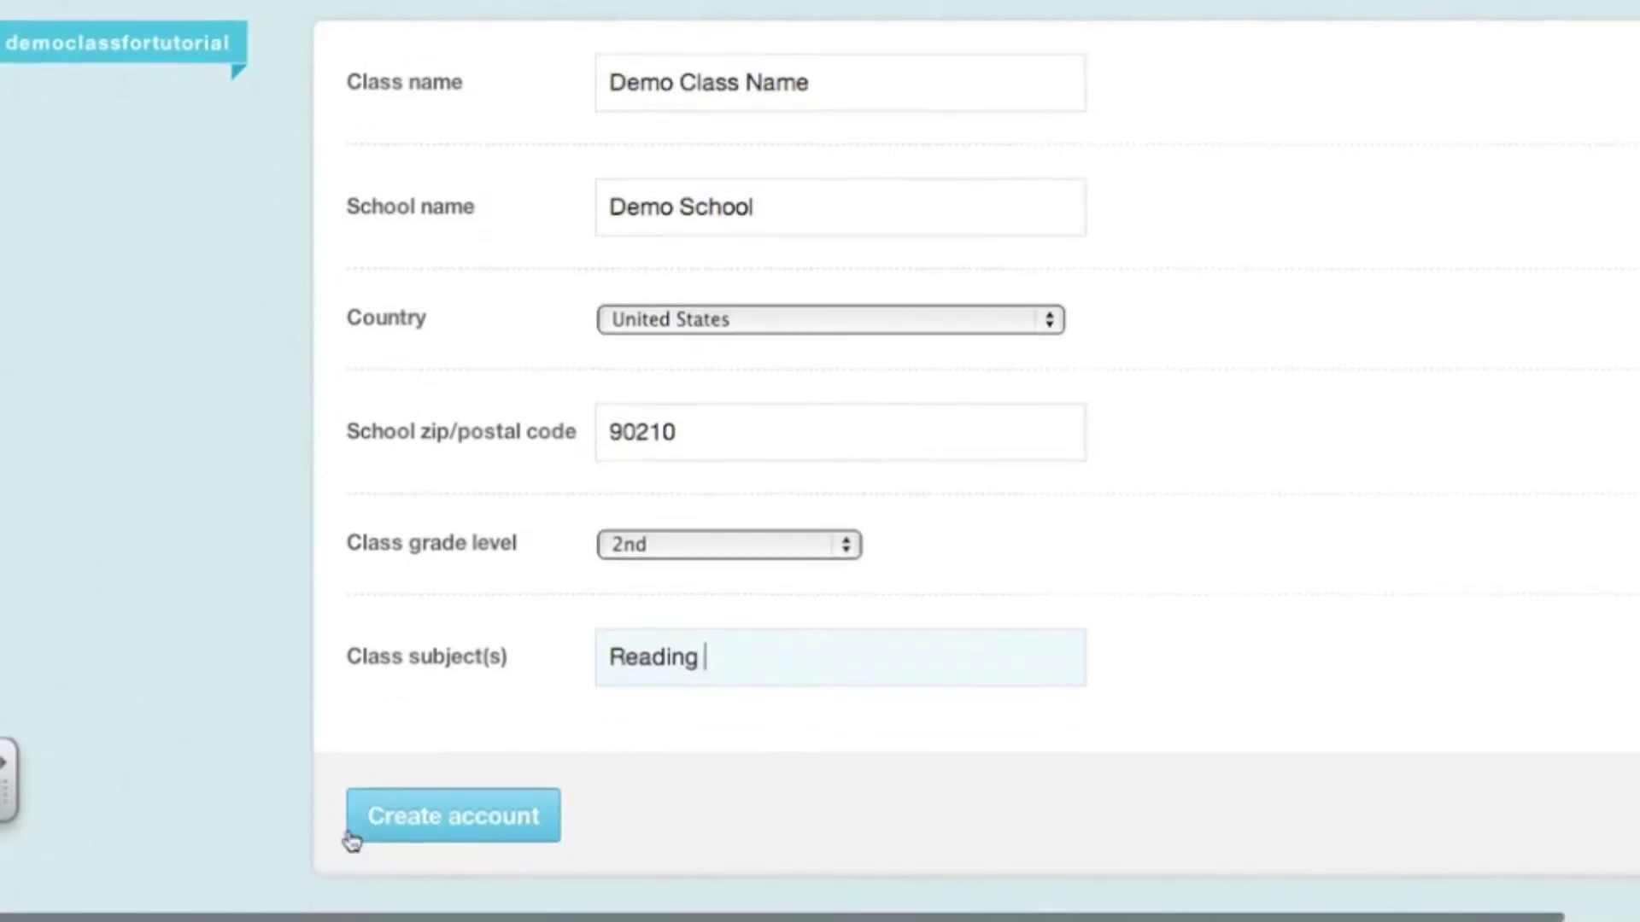
click(437, 818)
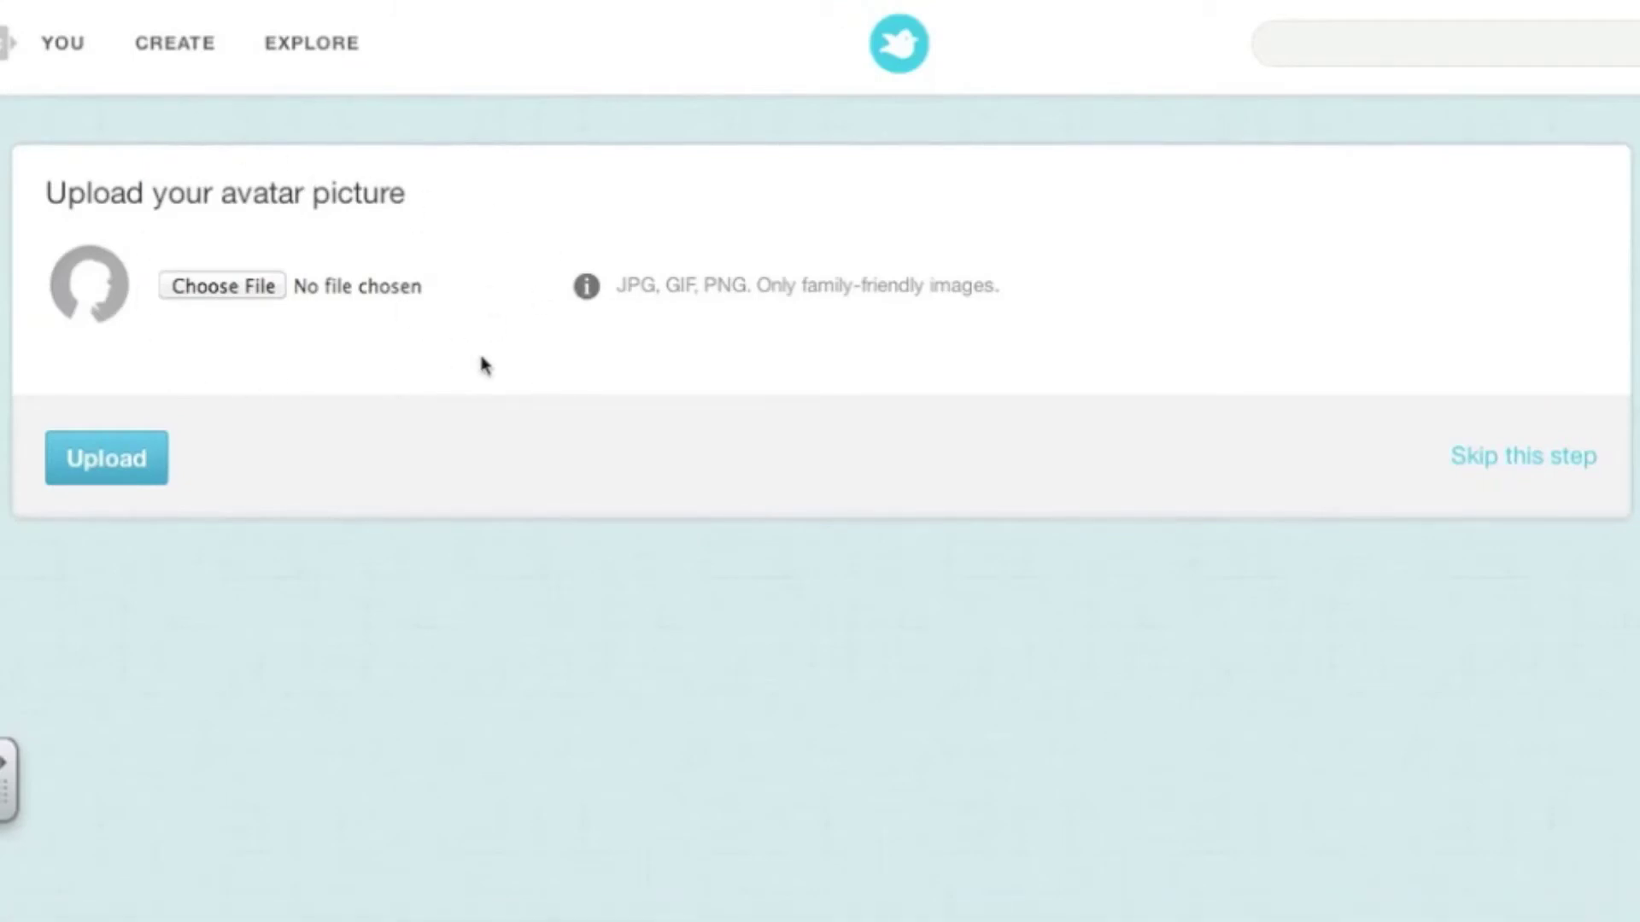
Skip the avatar upload and proceed with the Free Teacher Account
click(1542, 459)
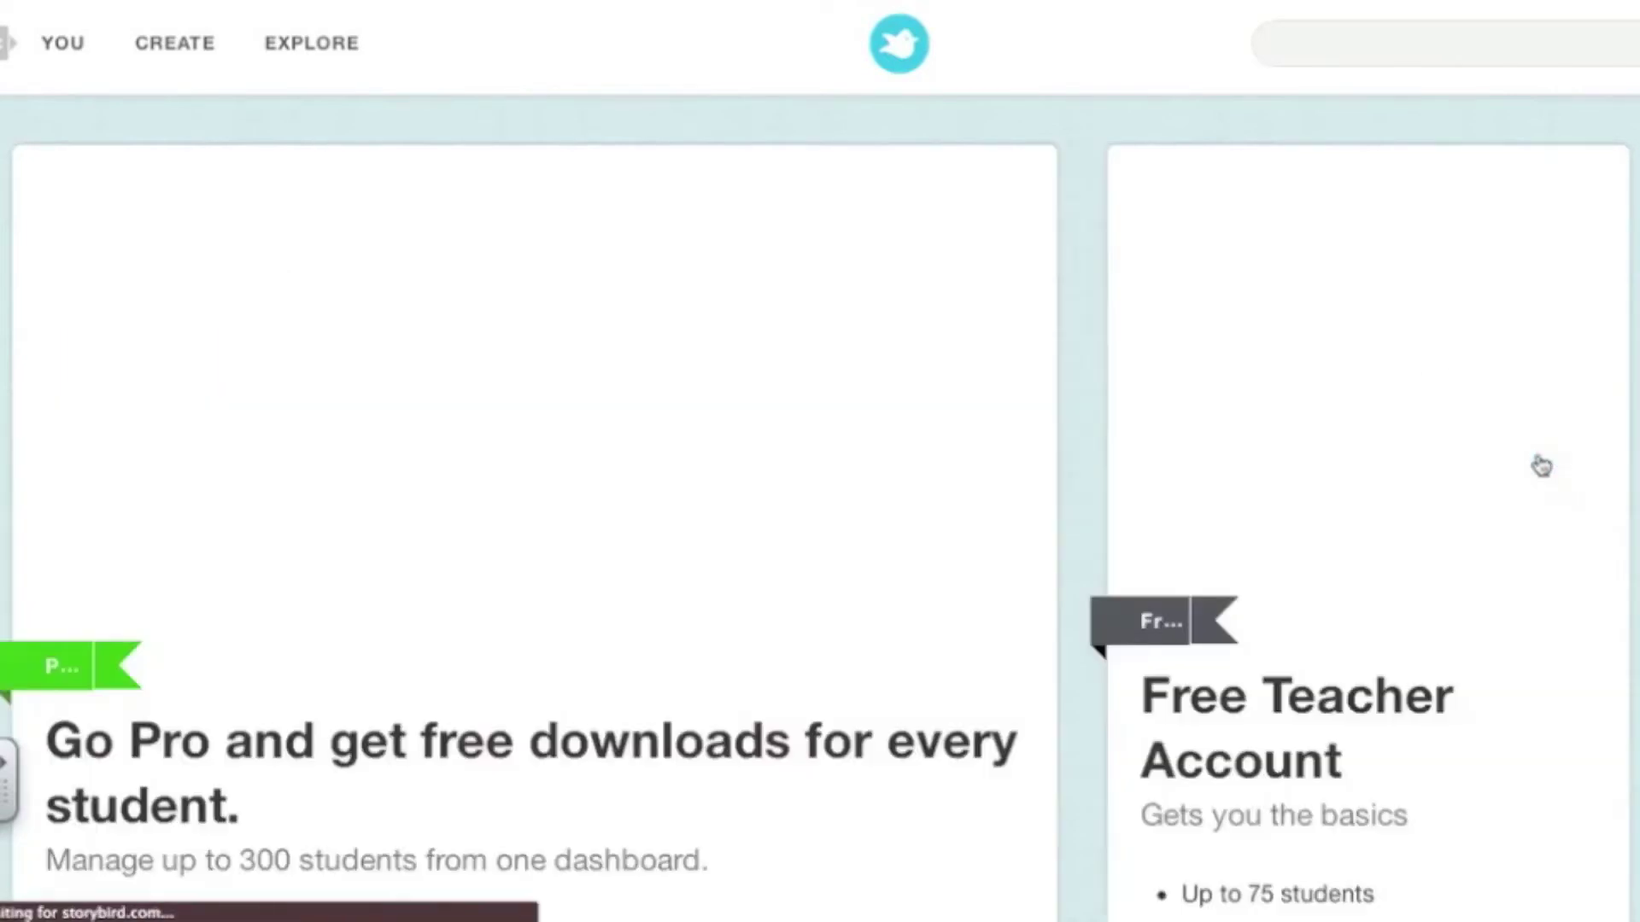
key(super+minus)
key(super+minus)
scroll(528, 601, down, 3)
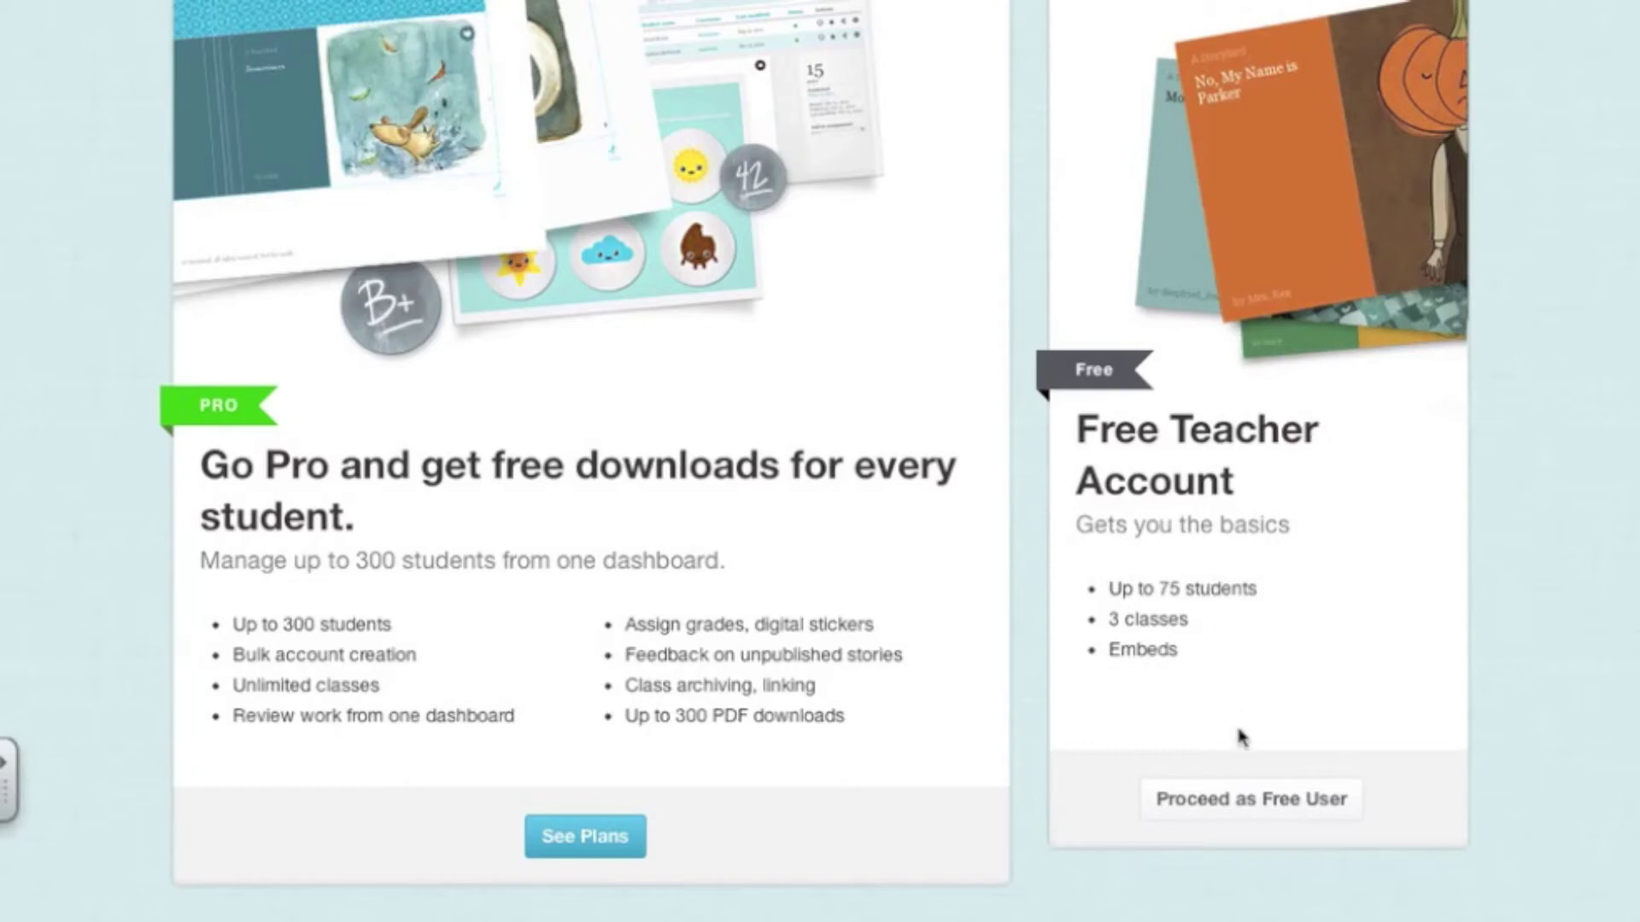
click(1239, 803)
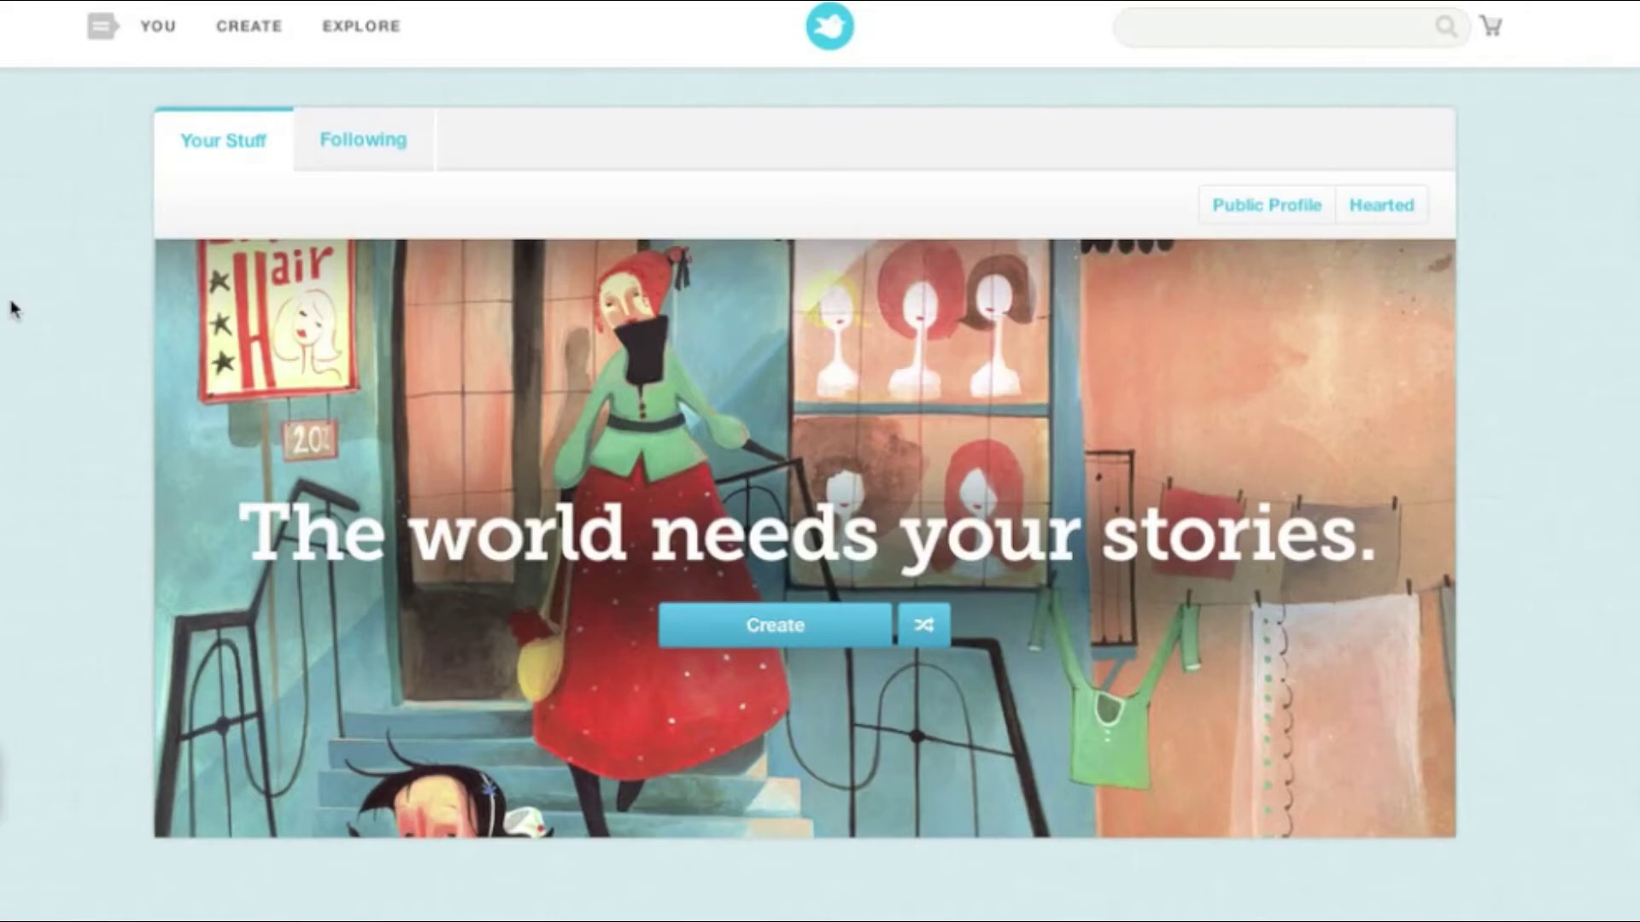
click(250, 34)
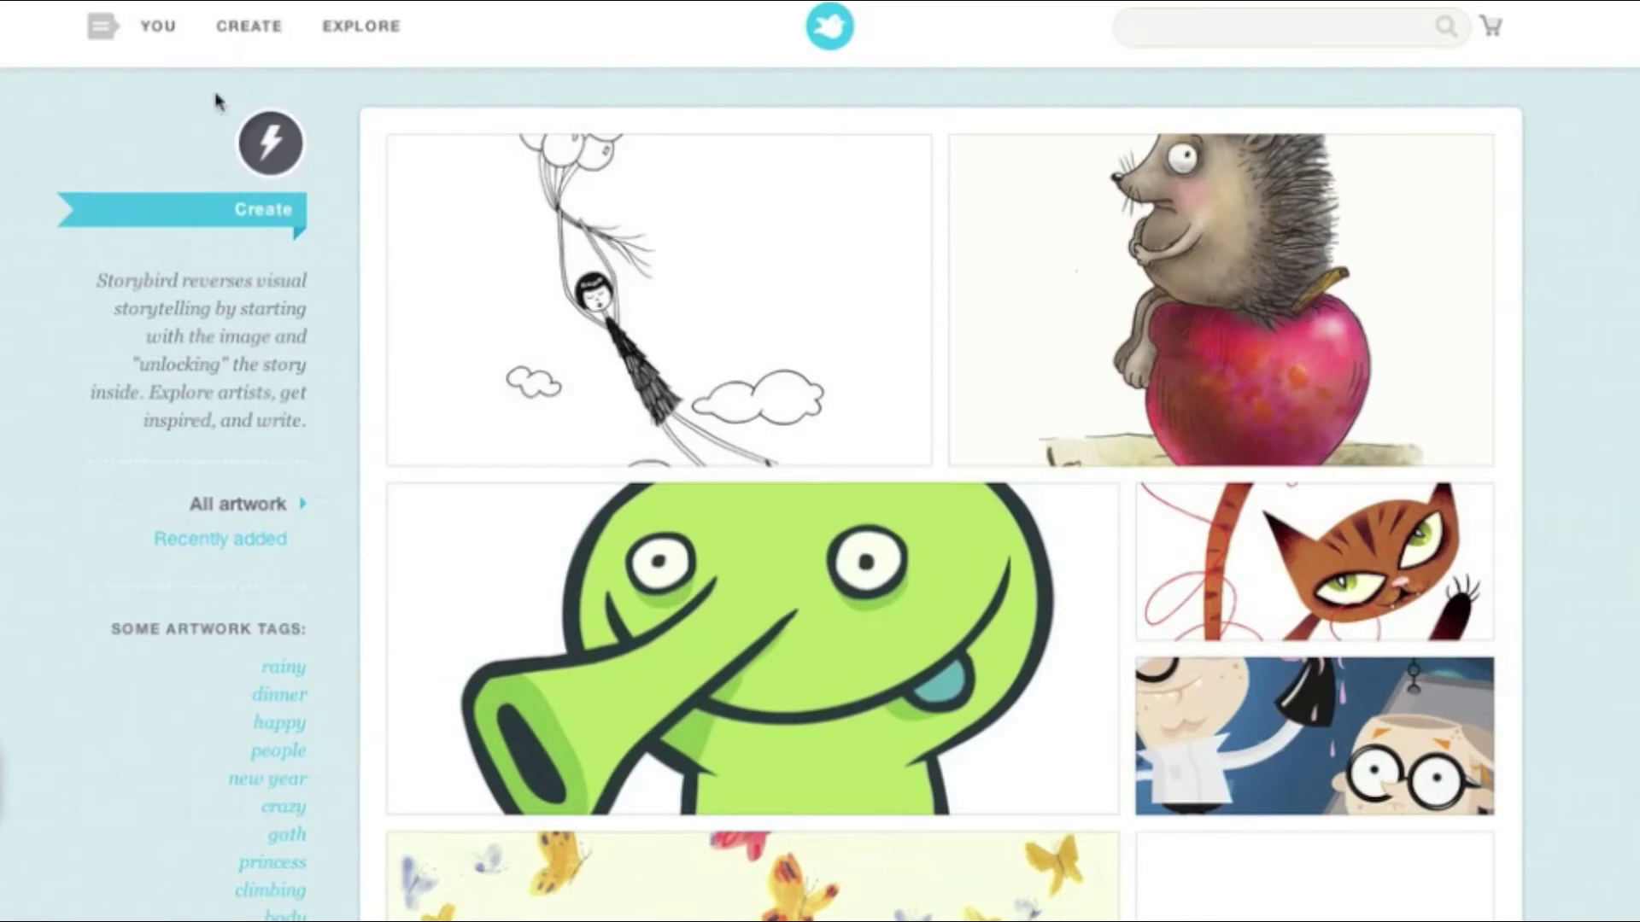
scroll(1205, 638, down, 1)
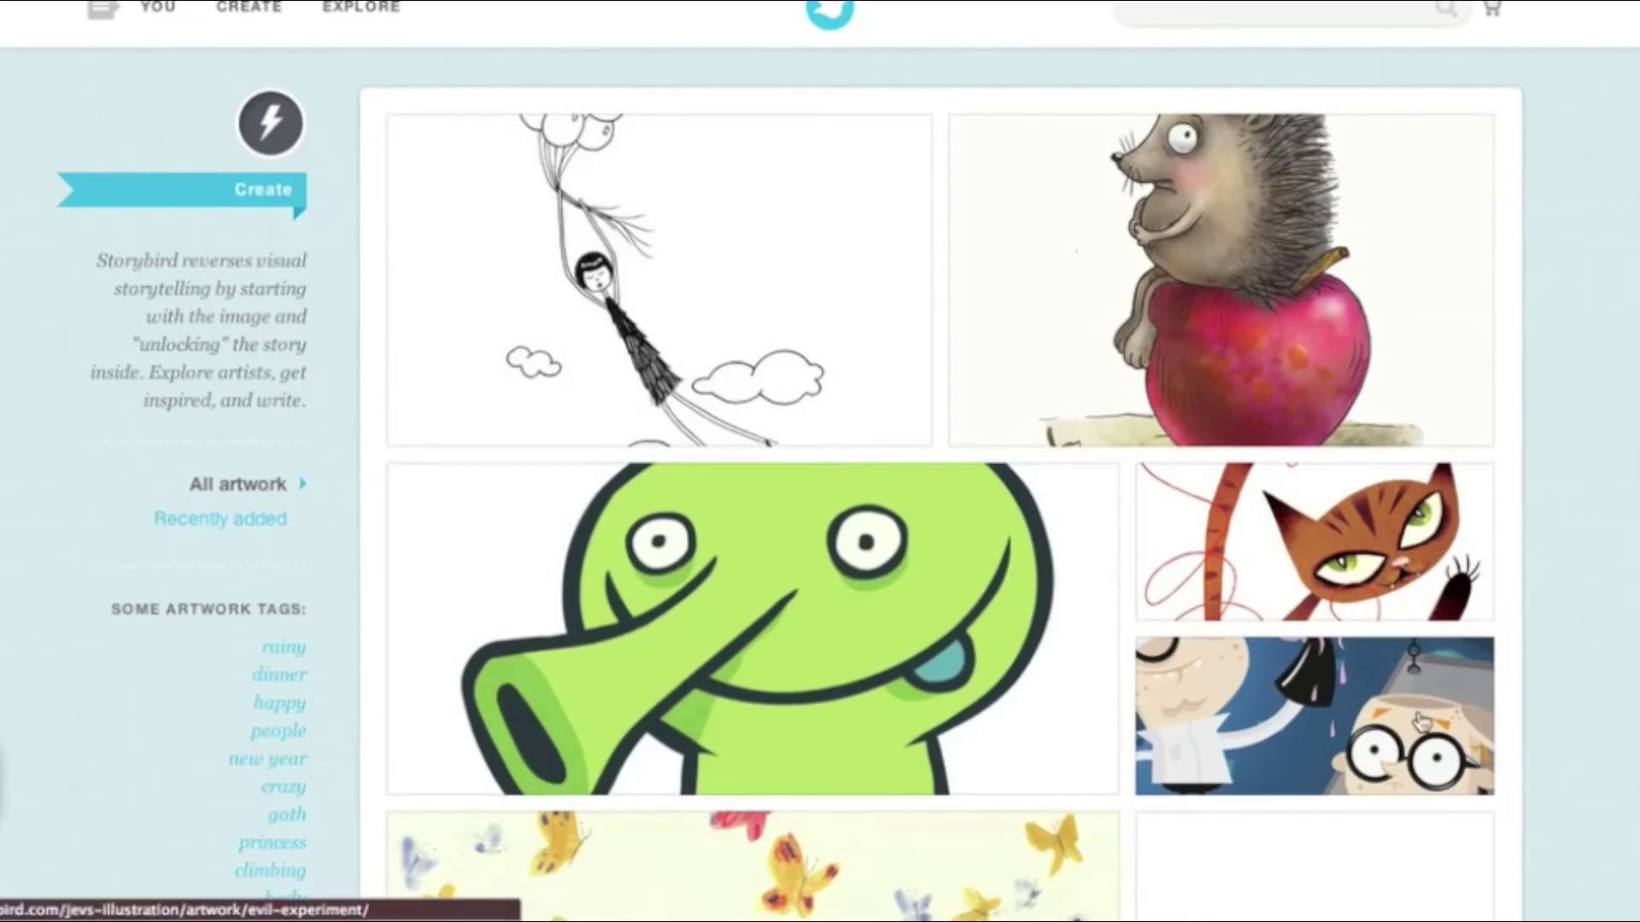
scroll(1566, 604, down, 5)
scroll(1566, 604, down, 5)
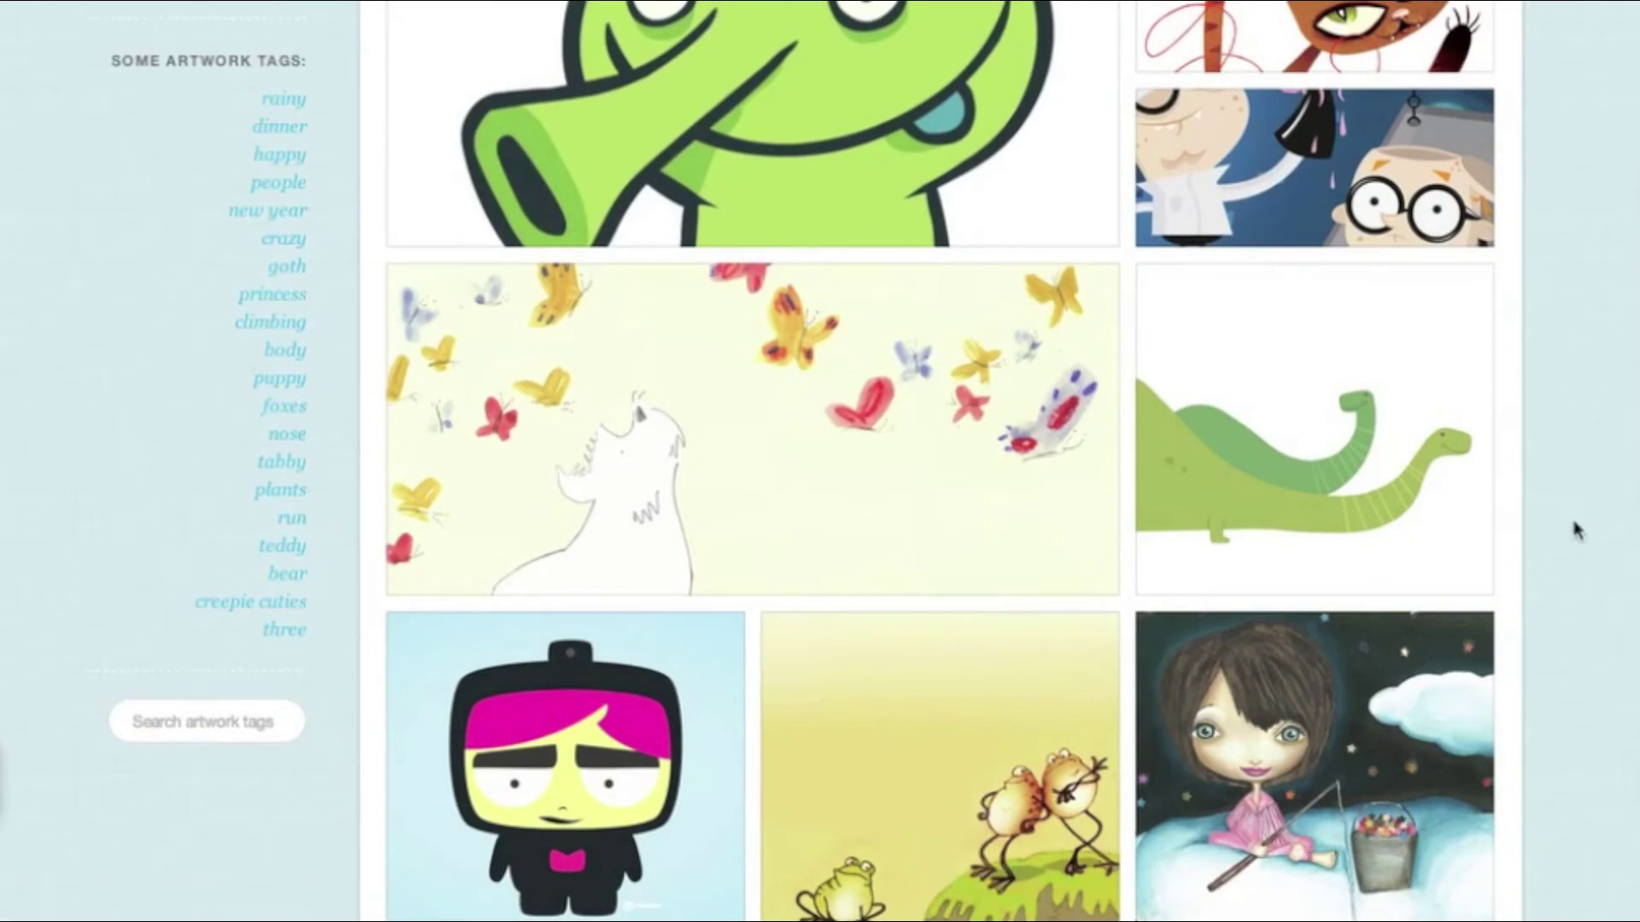
scroll(1576, 530, down, 10)
scroll(1576, 529, up, 3)
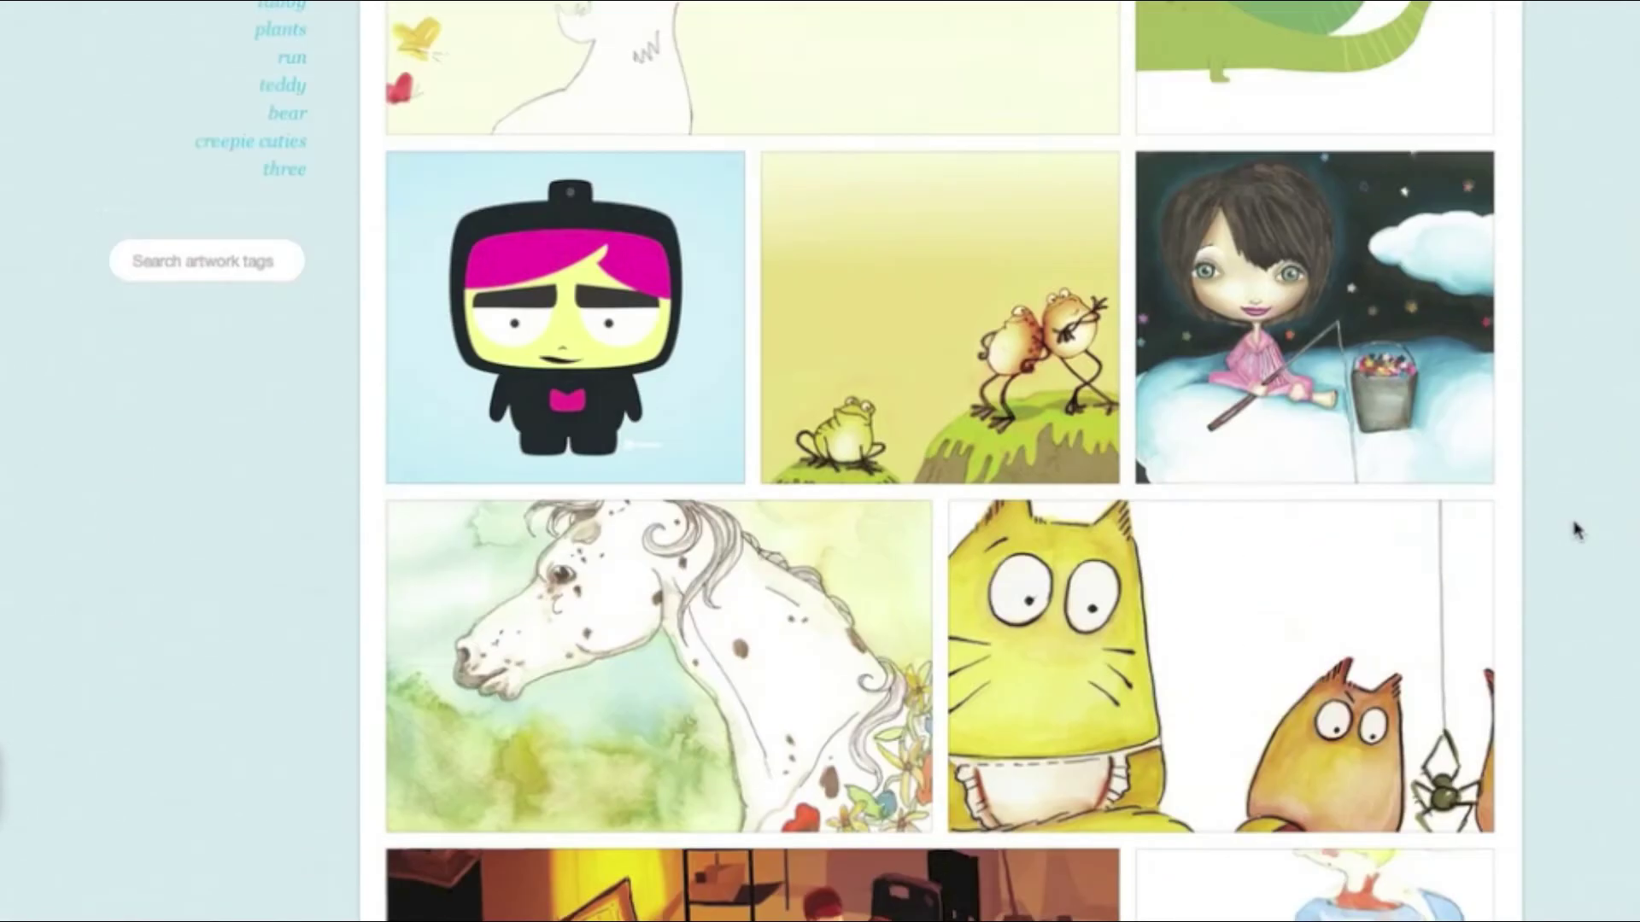
scroll(1576, 530, up, 15)
scroll(1576, 529, down, 3)
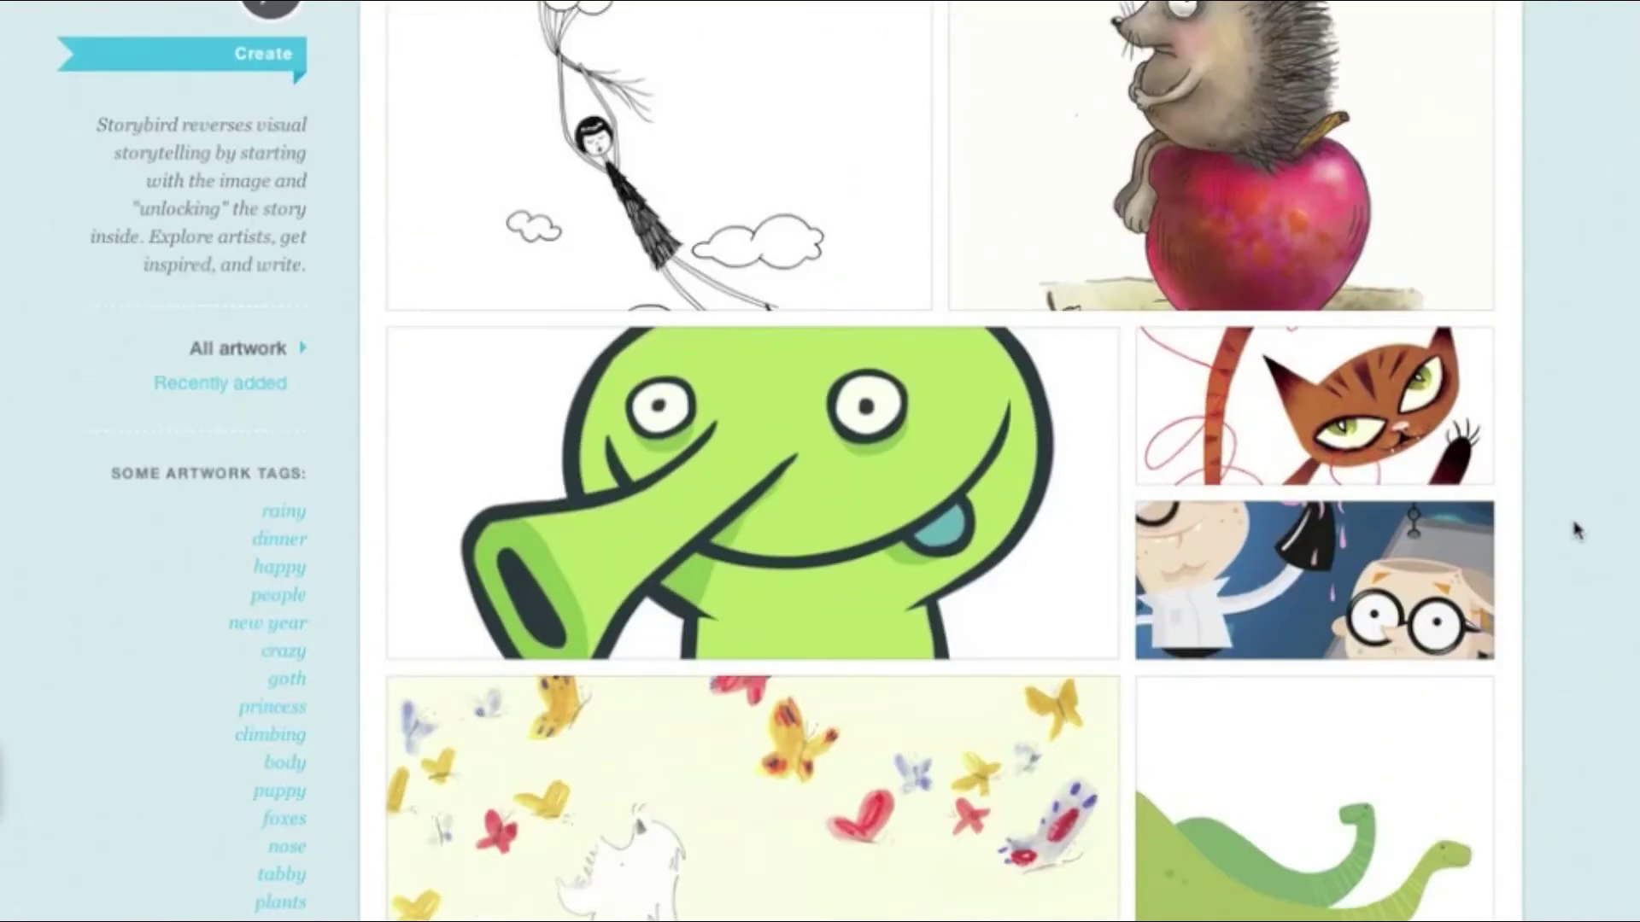
scroll(1575, 529, down, 5)
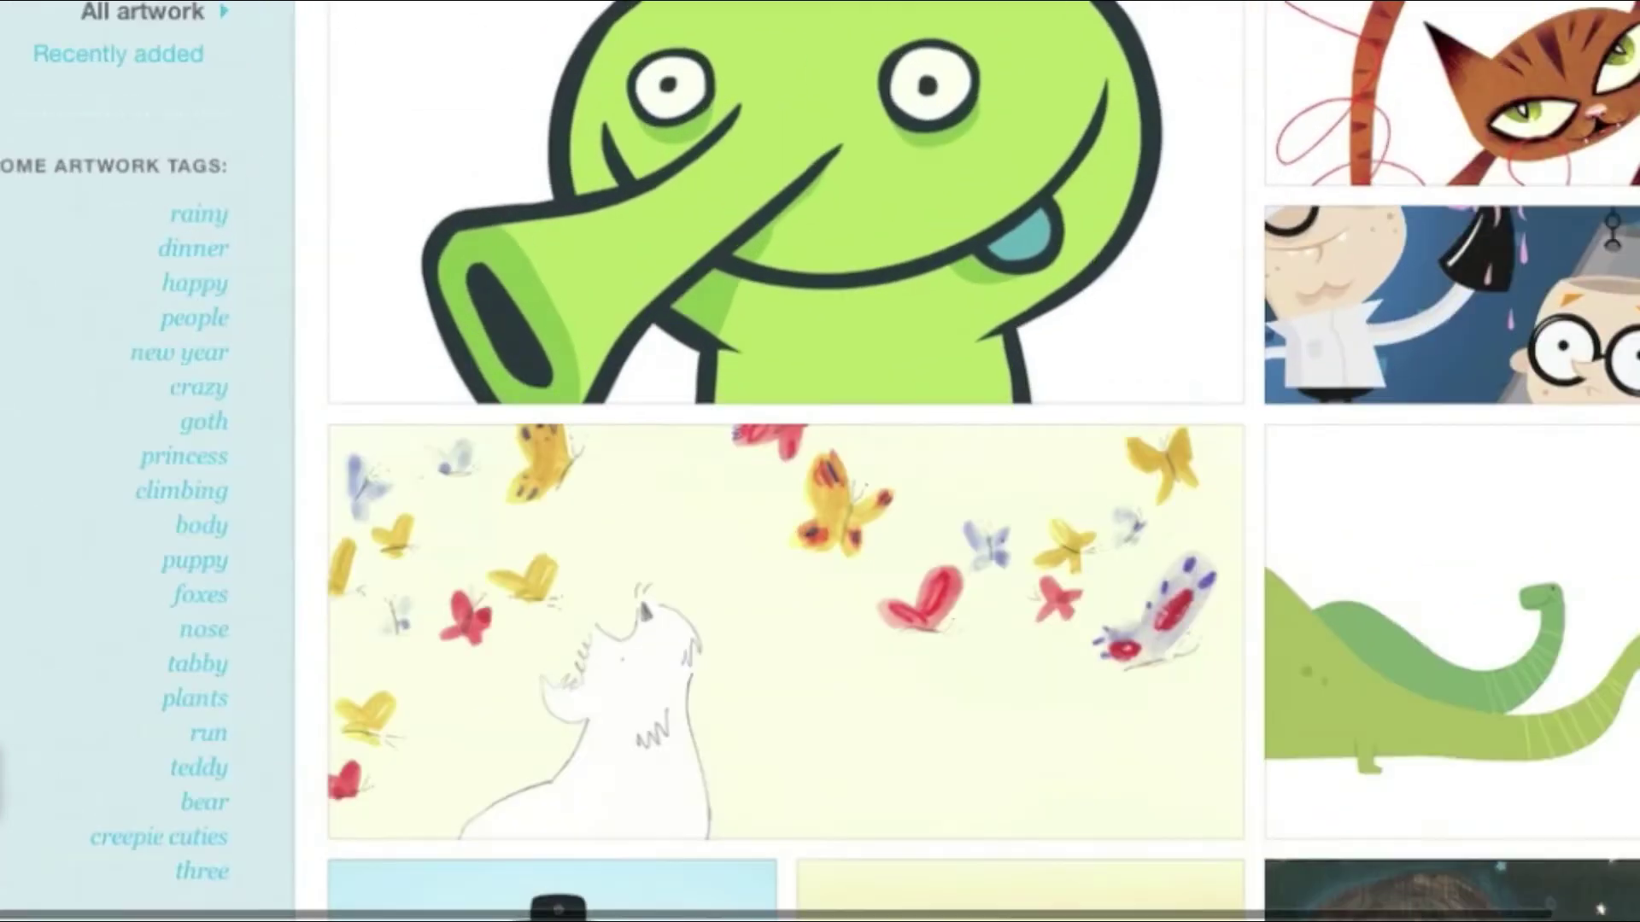
scroll(129, 478, down, 1)
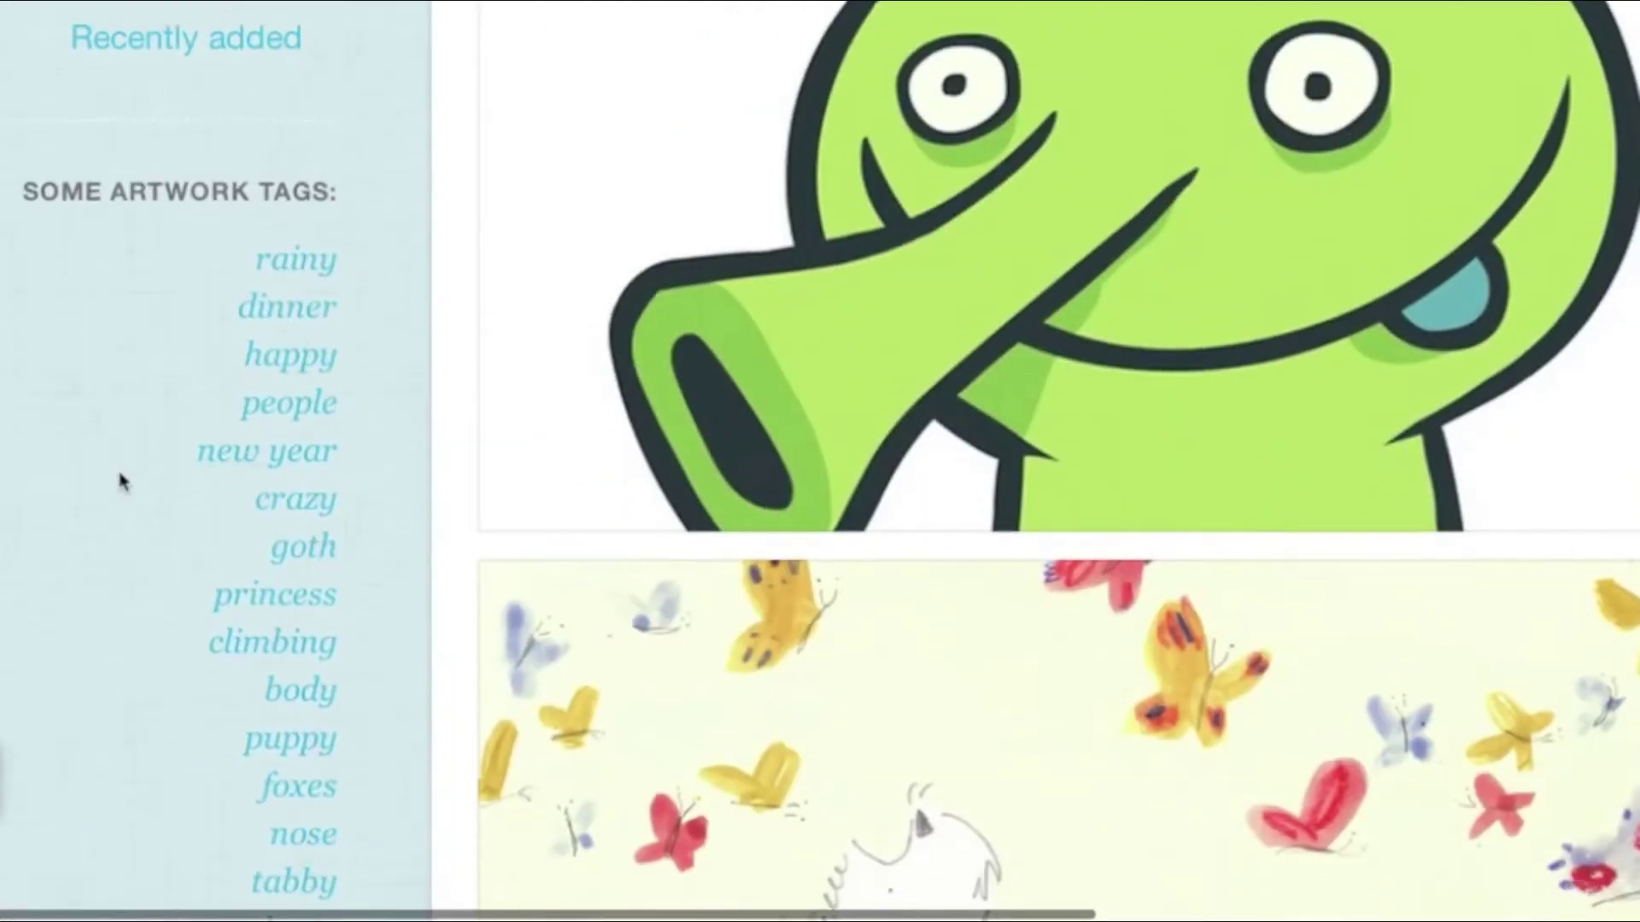
scroll(174, 641, down, 3)
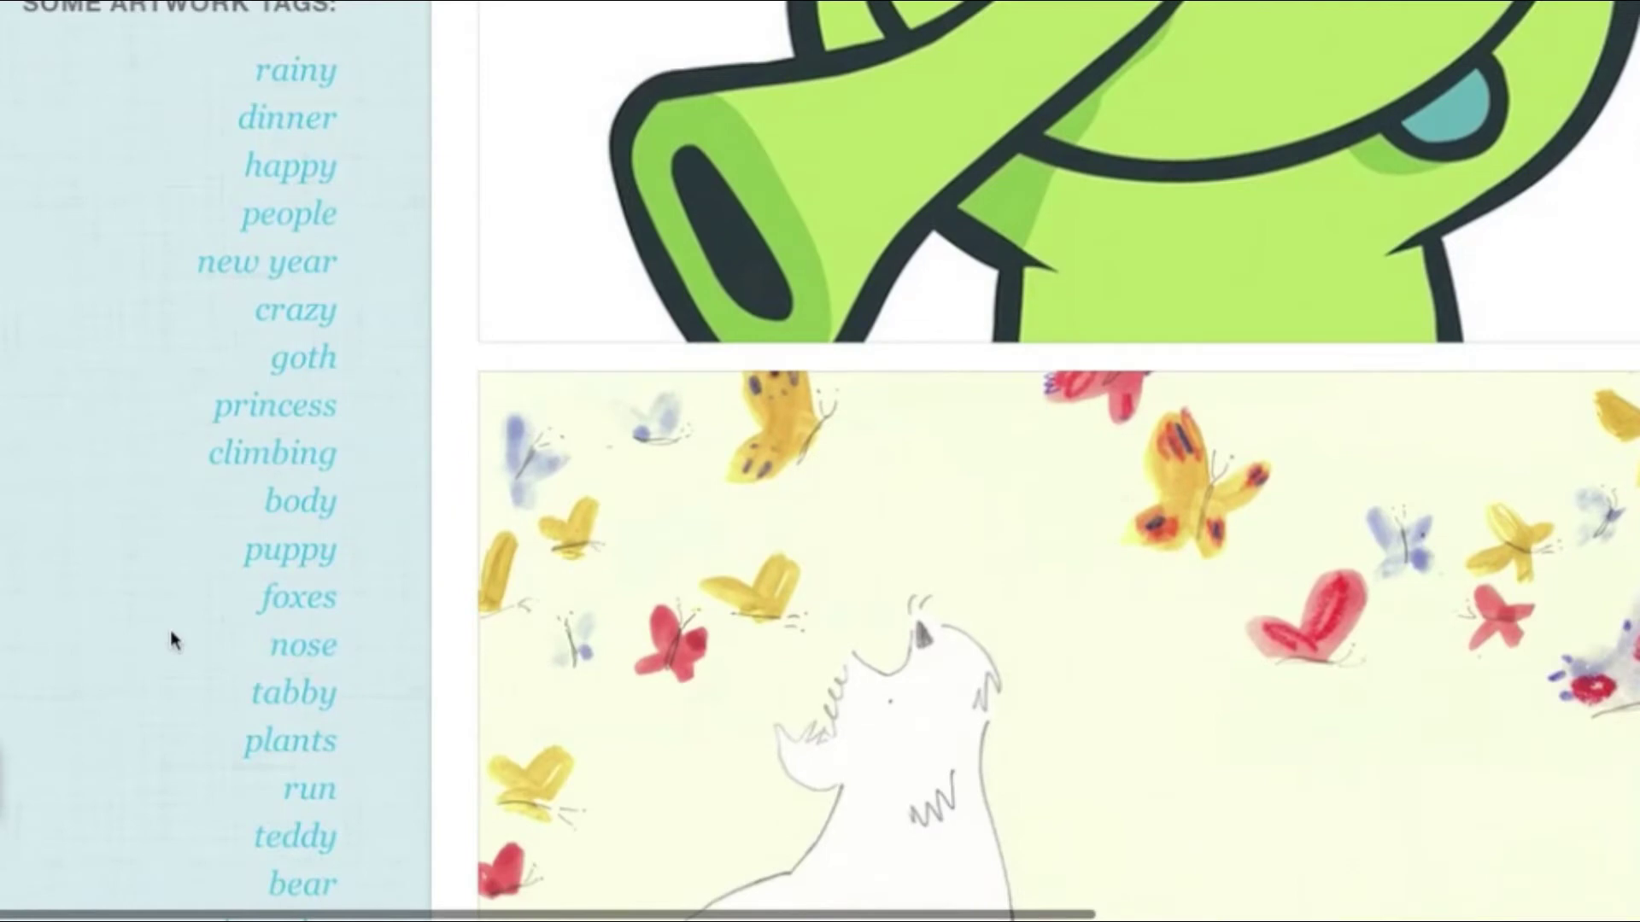
scroll(170, 634, down, 3)
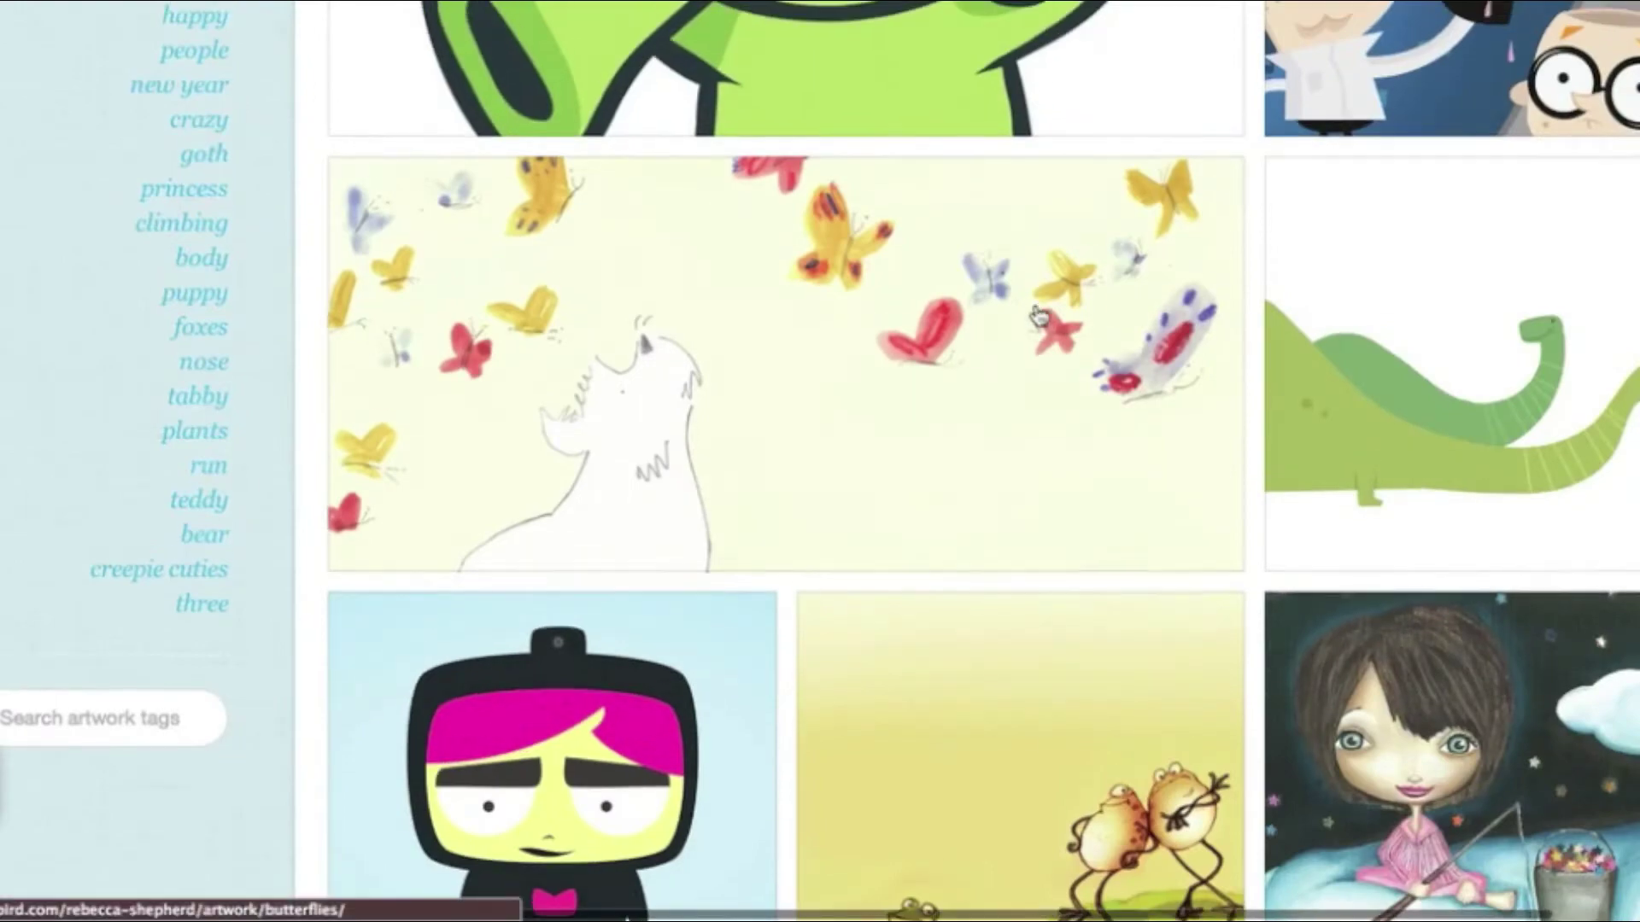
scroll(1038, 316, up, 15)
scroll(1037, 316, down, 8)
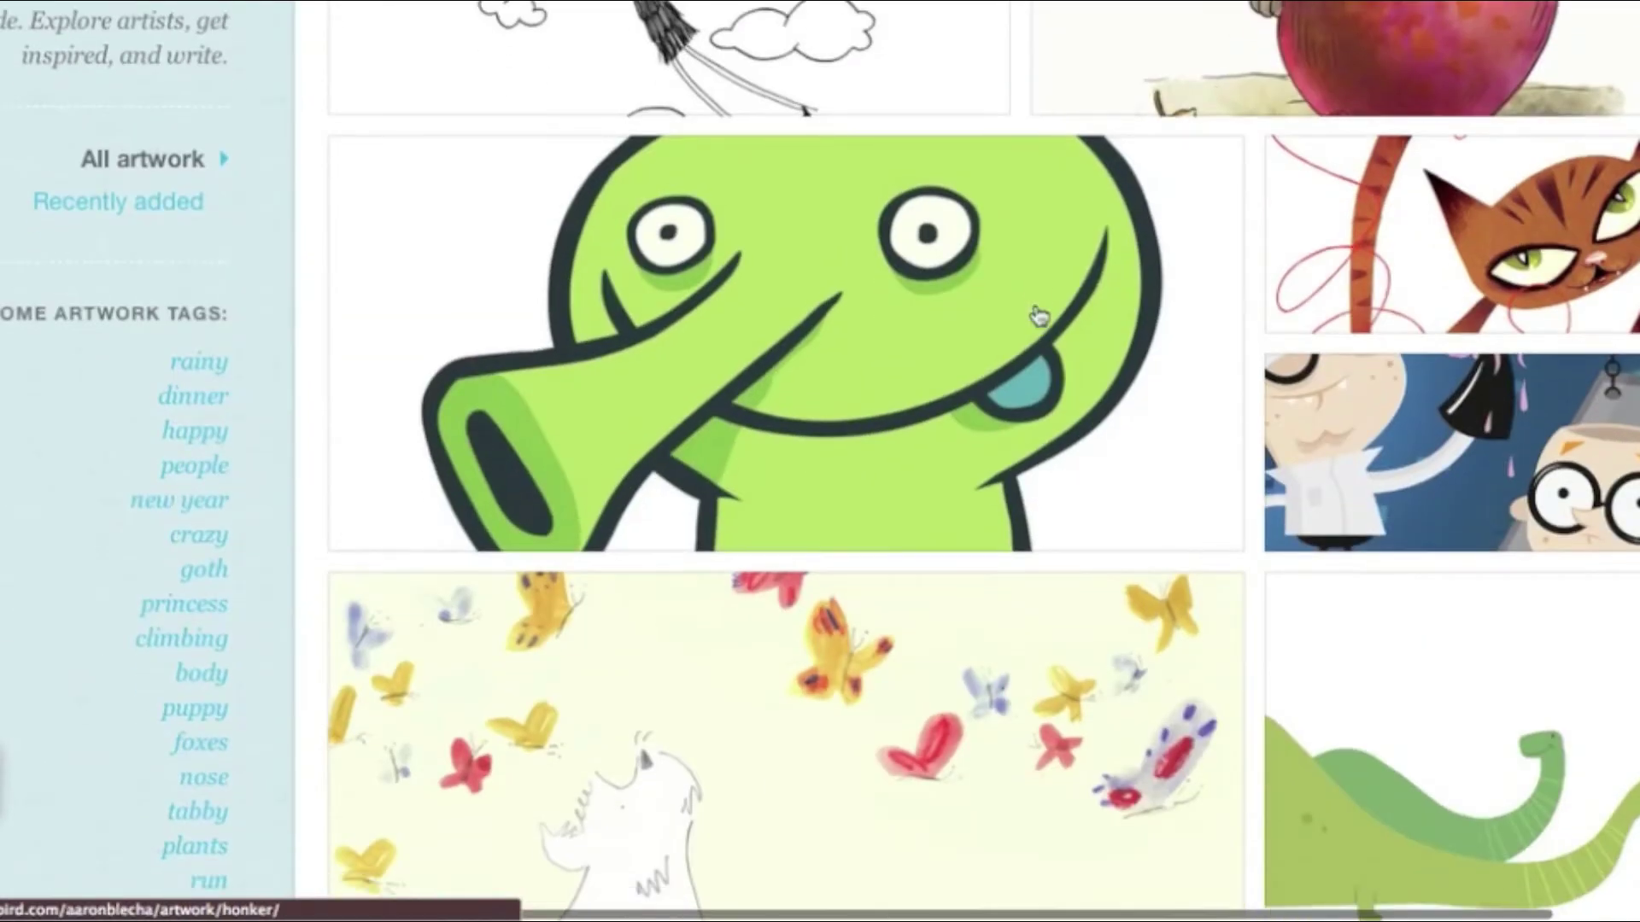
scroll(1038, 316, down, 5)
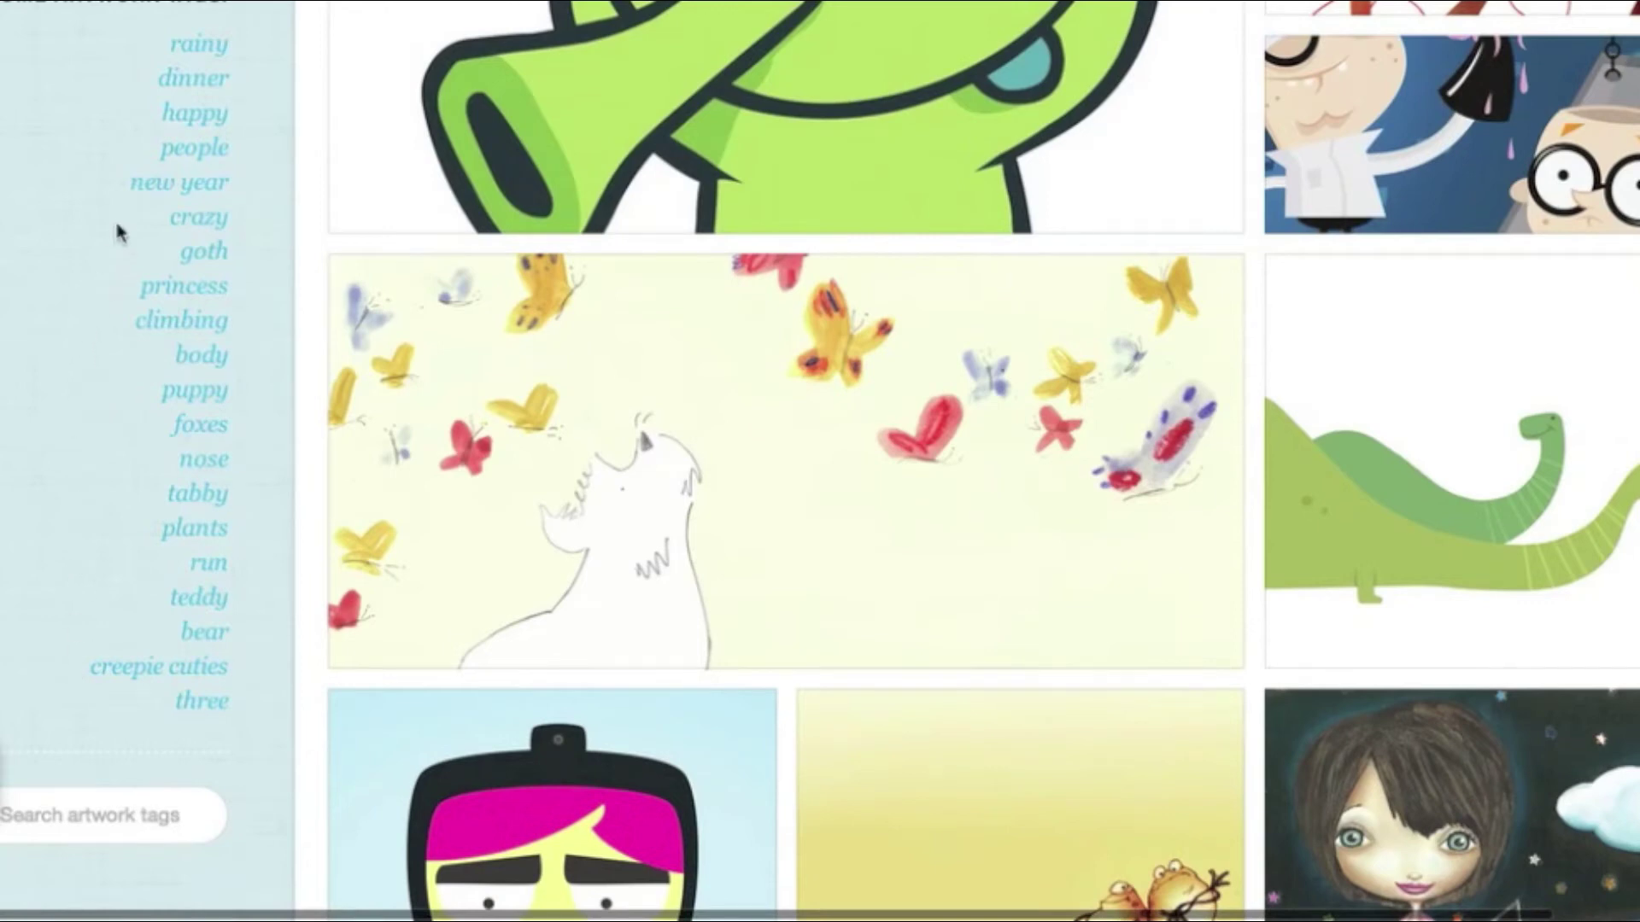
scroll(119, 231, up, 1)
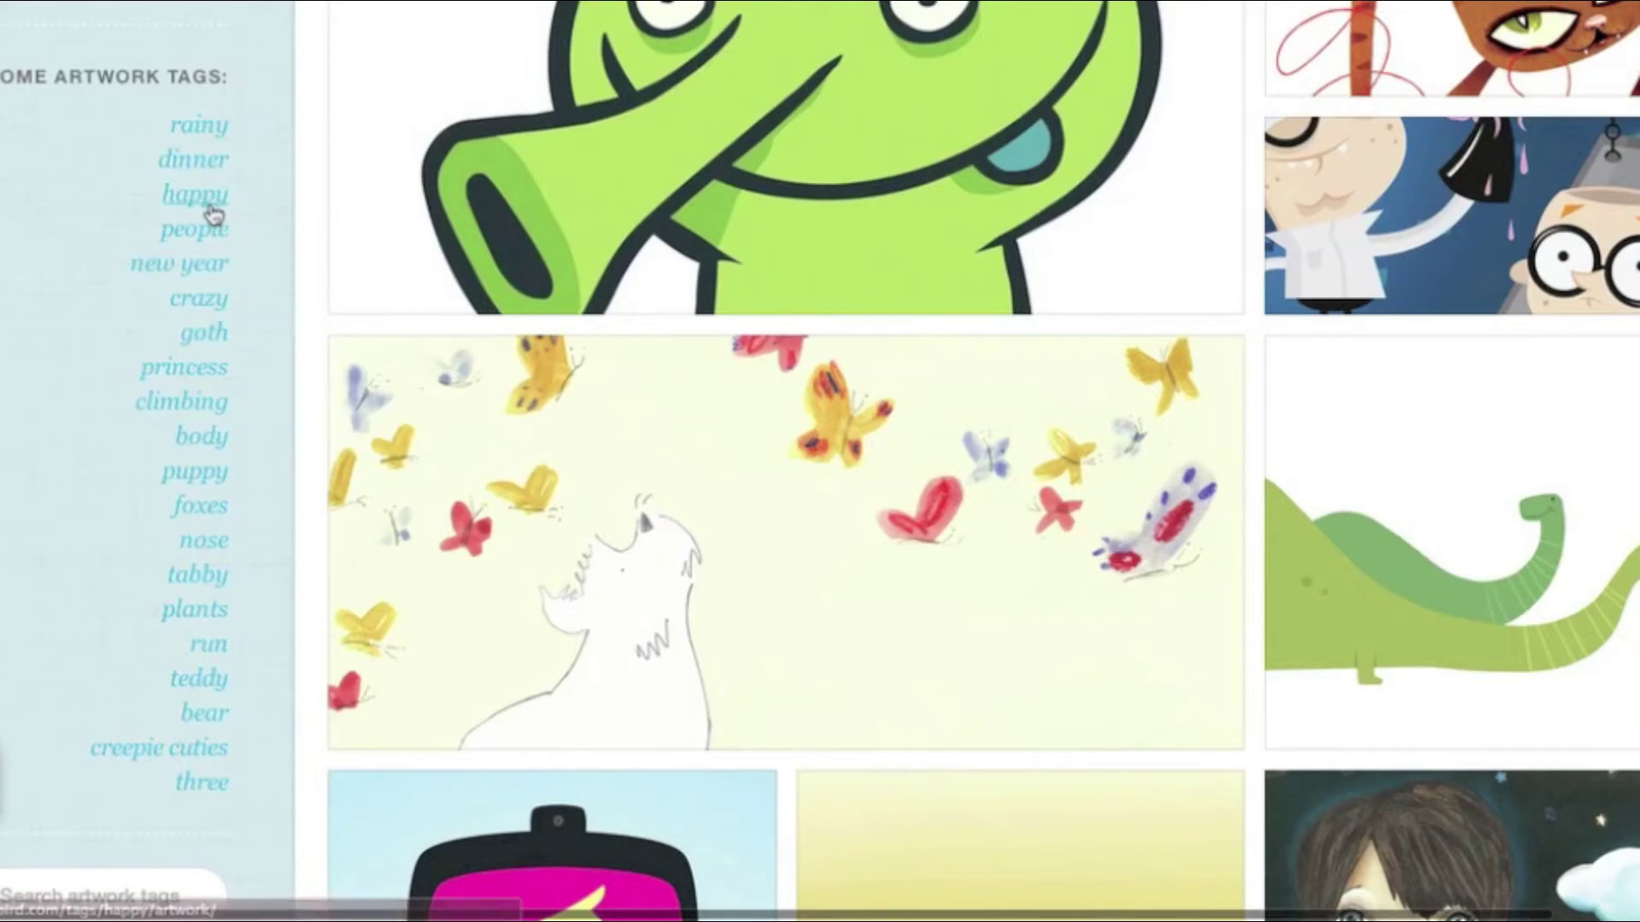
Filter artwork by the 'happy' tag and use the chosen art to start a new story
click(203, 205)
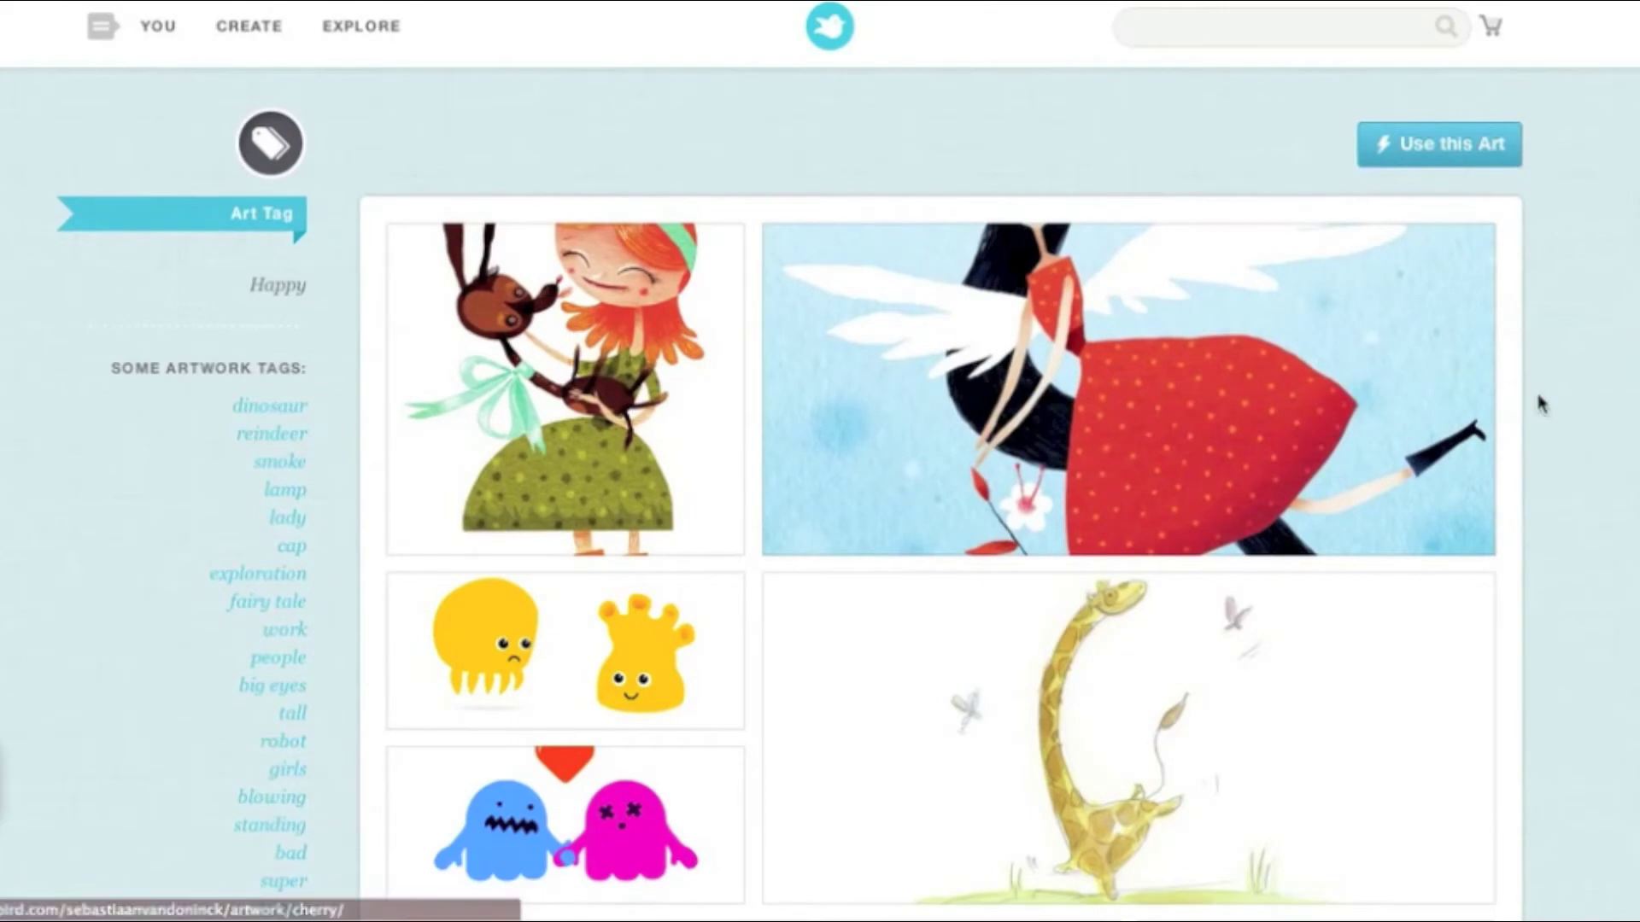
scroll(1537, 403, down, 10)
scroll(1537, 402, down, 15)
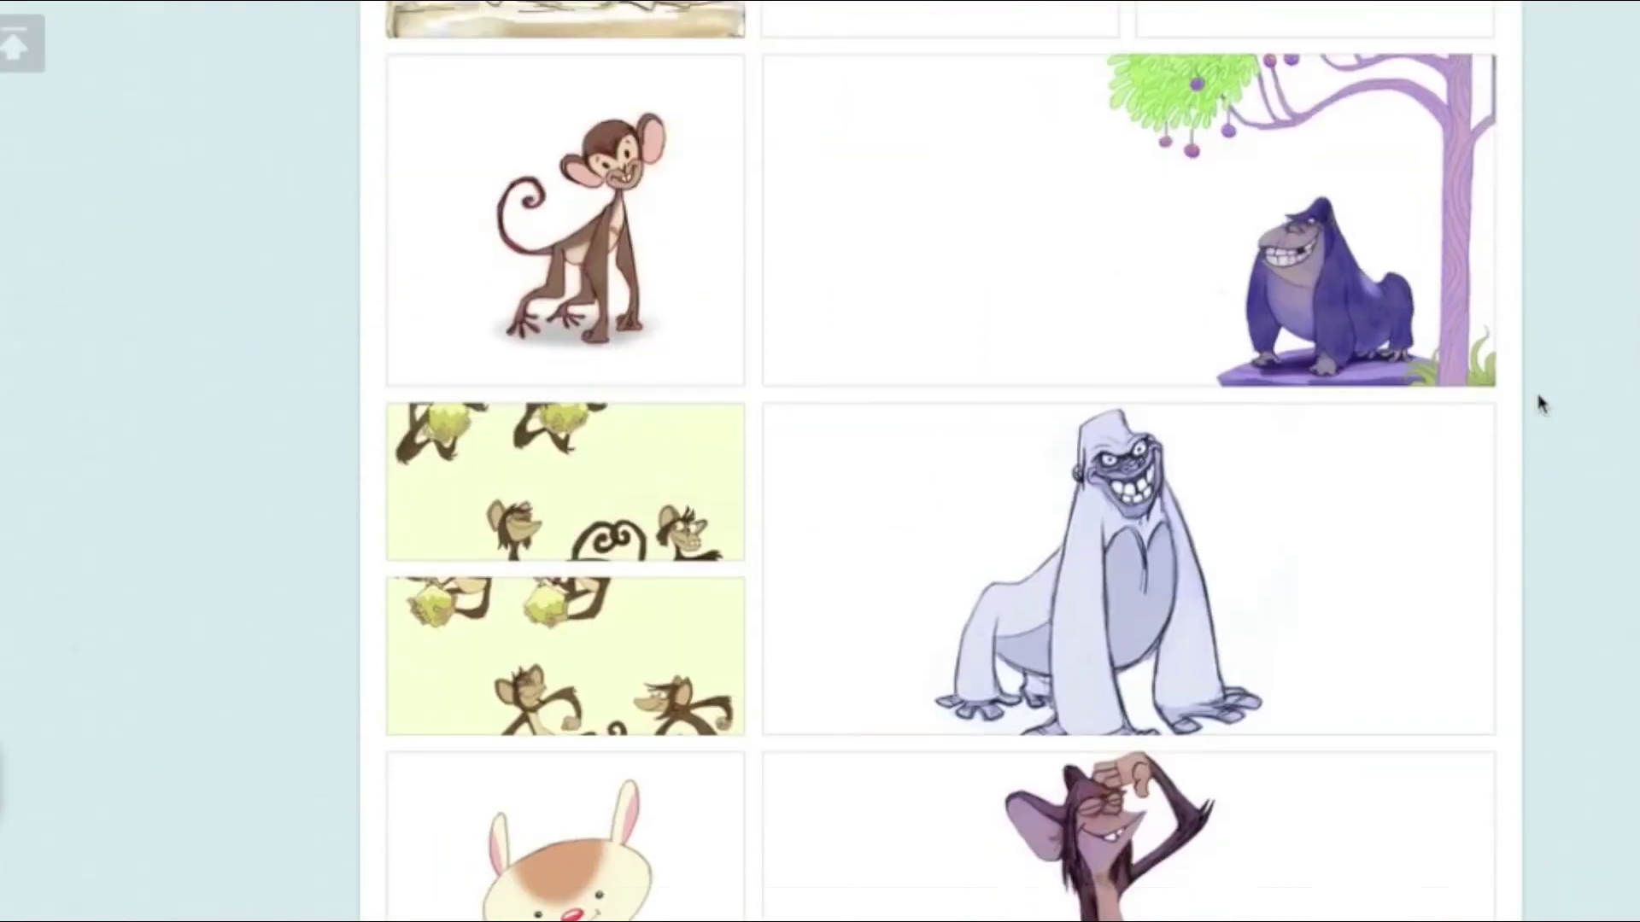
scroll(1537, 402, down, 13)
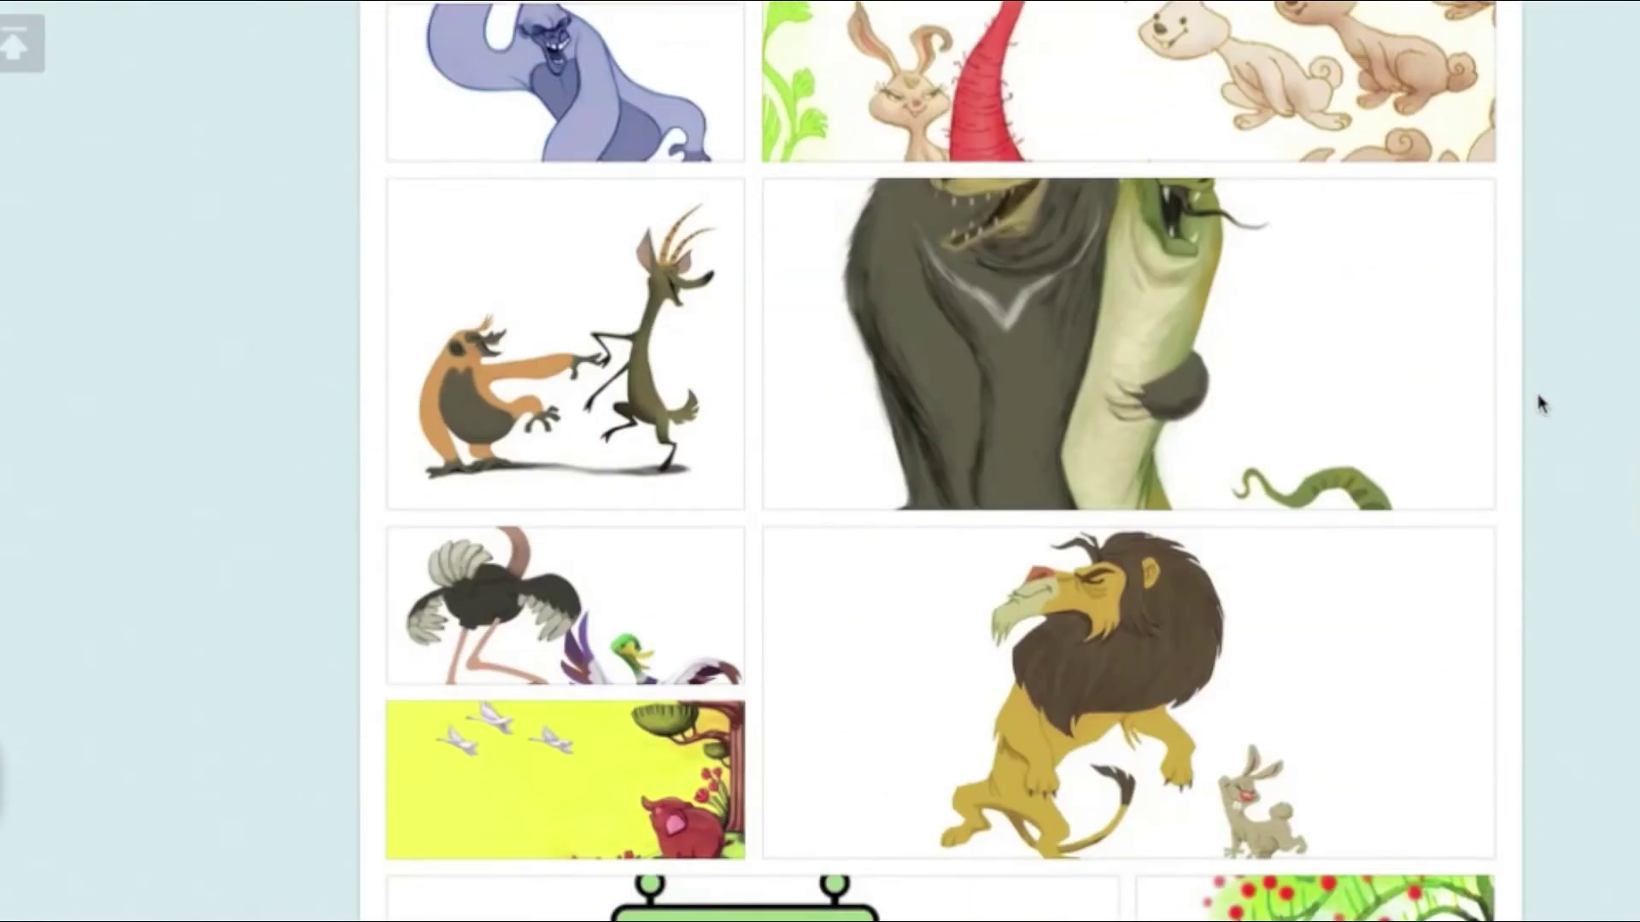
scroll(1538, 402, up, 20)
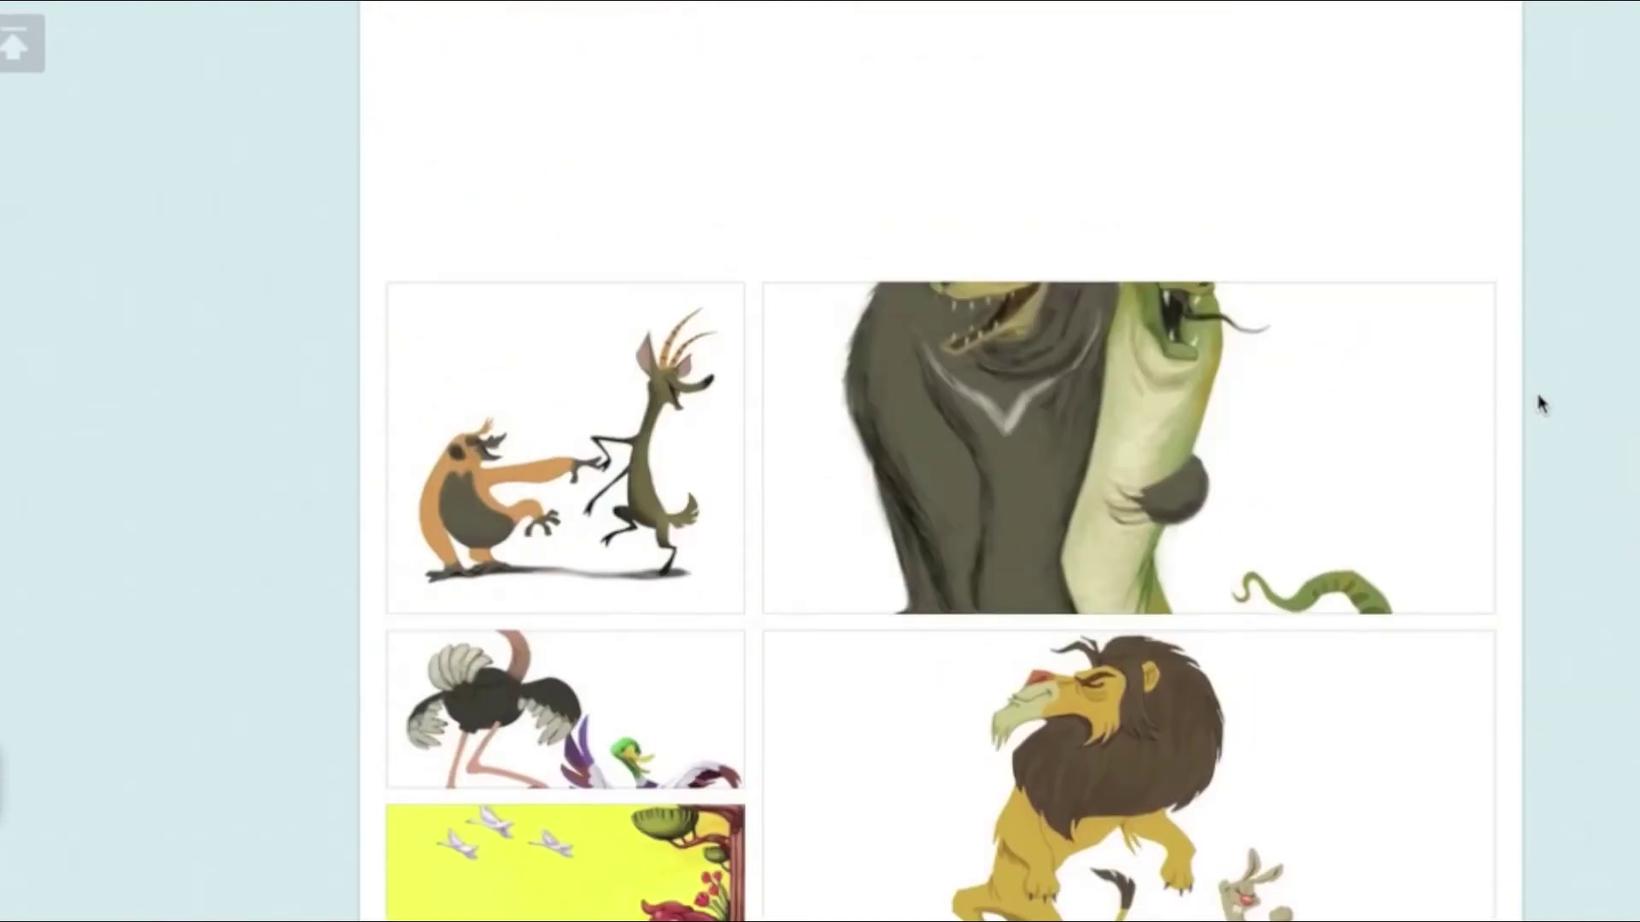
scroll(1537, 402, up, 18)
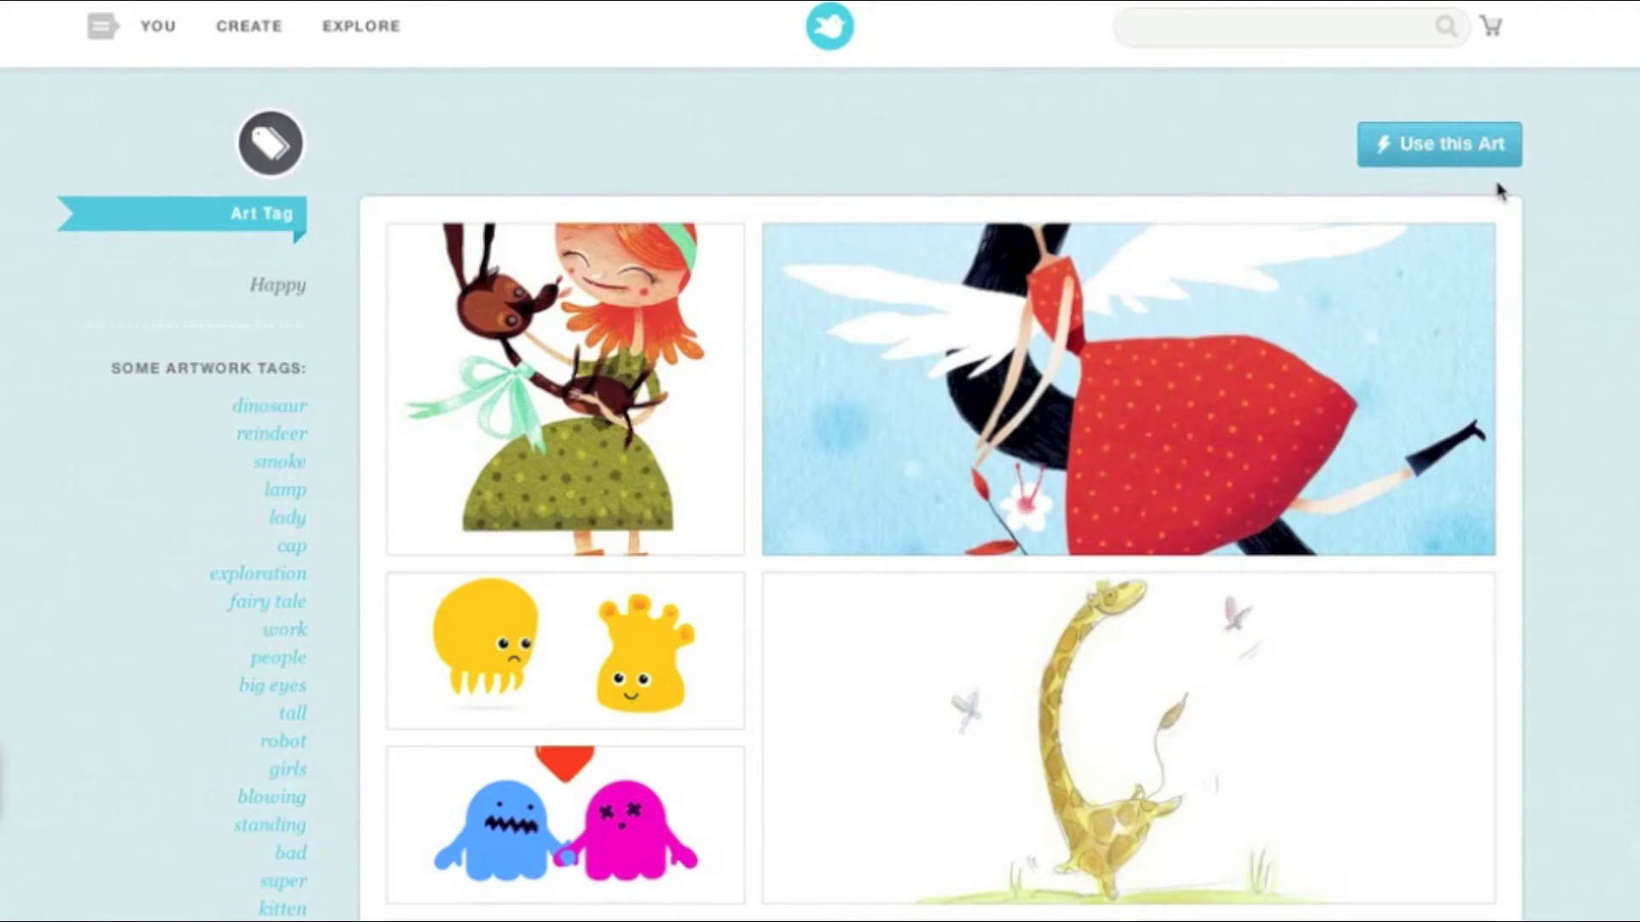
click(1450, 154)
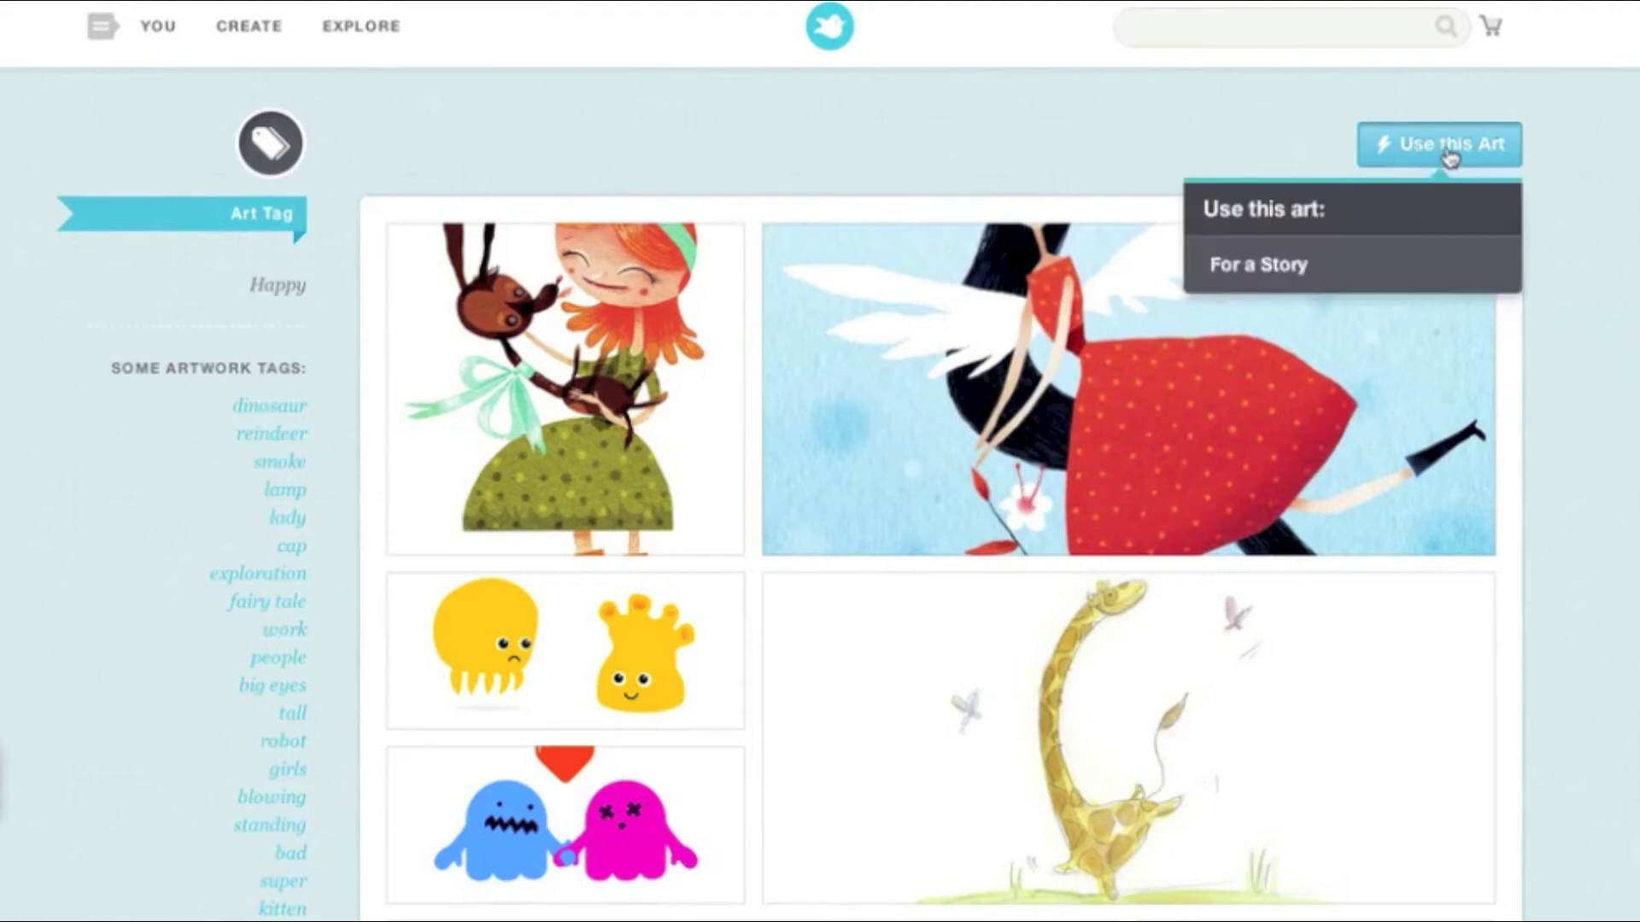
click(1275, 269)
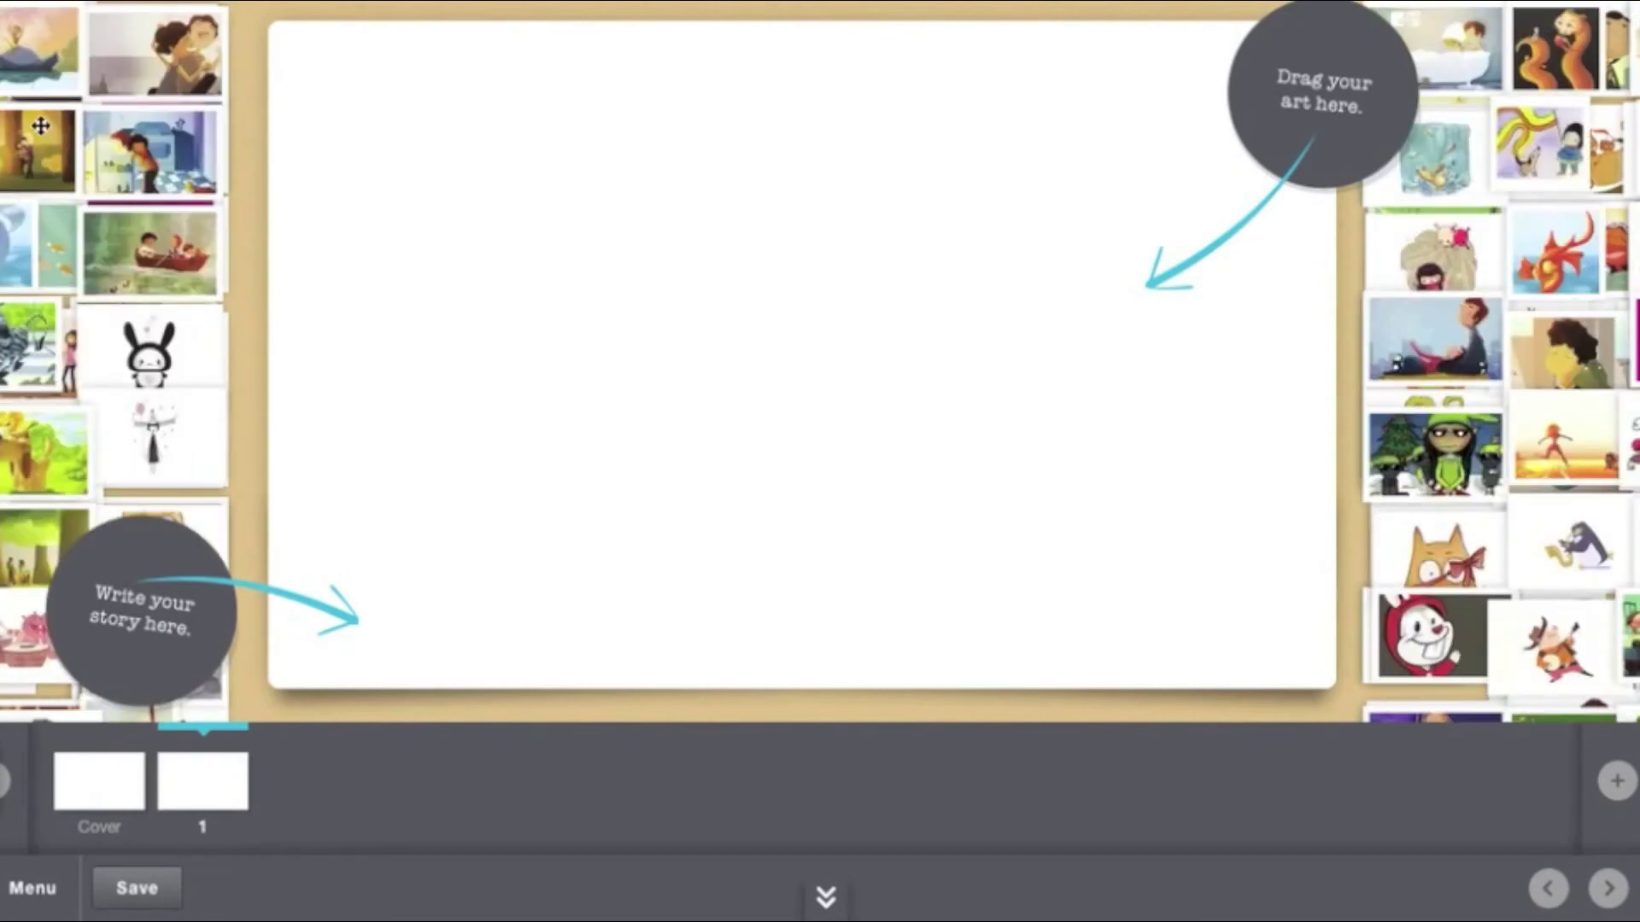
Try the cat, saxophone penguin and banjo pig art on page 1, typing 'Type here' in its text box
mouse_move(6, 252)
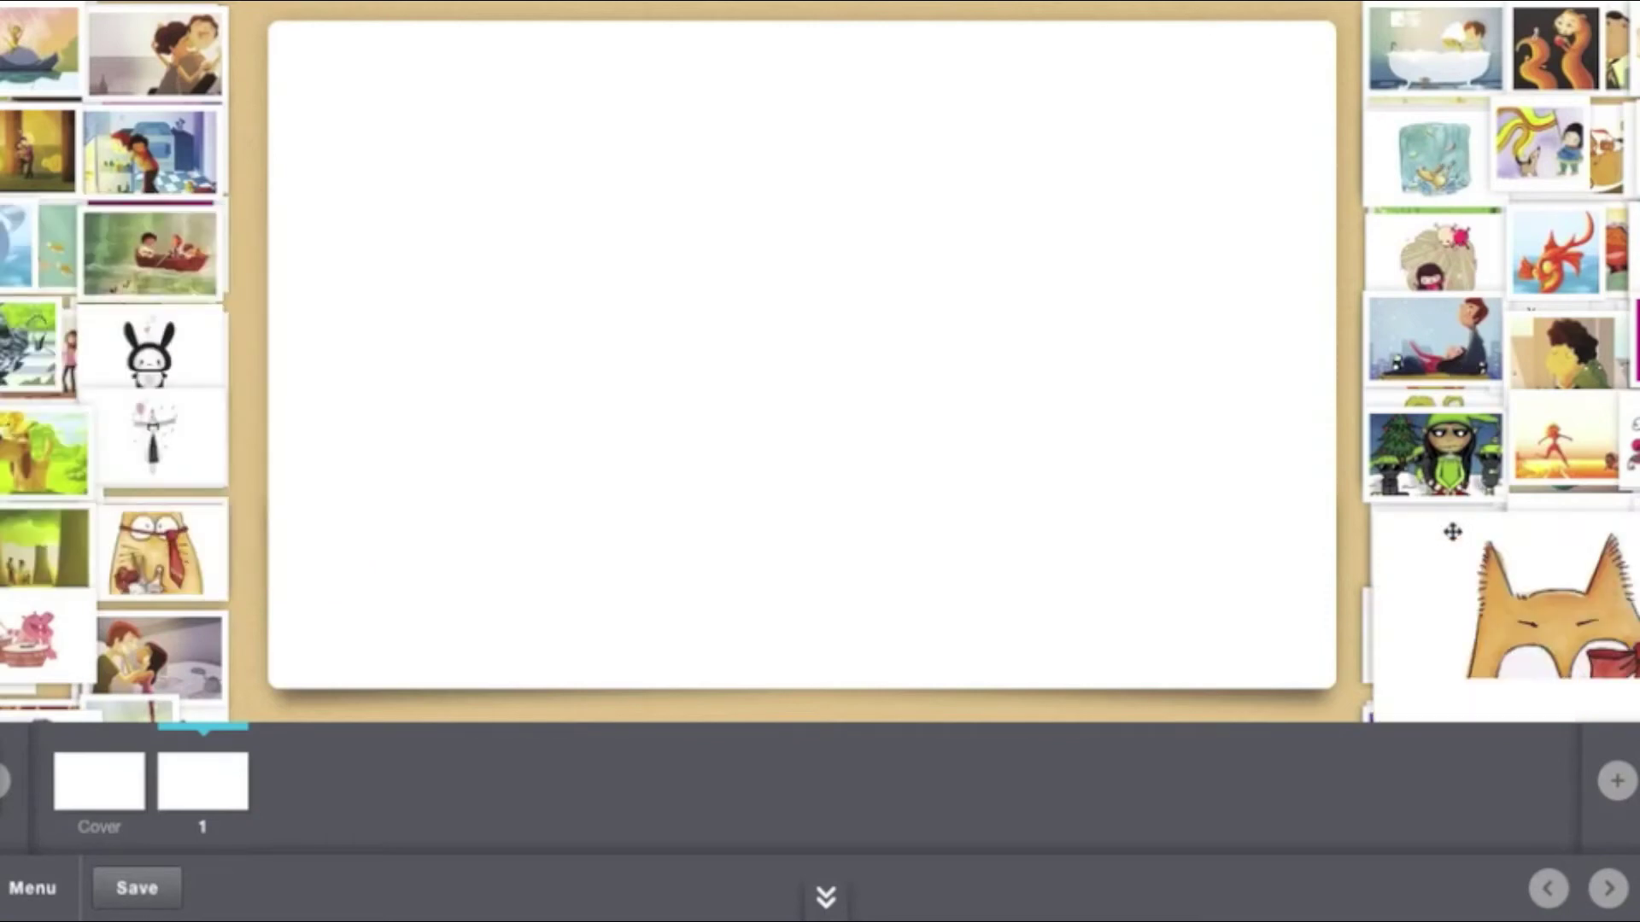
drag(1452, 532, 1177, 273)
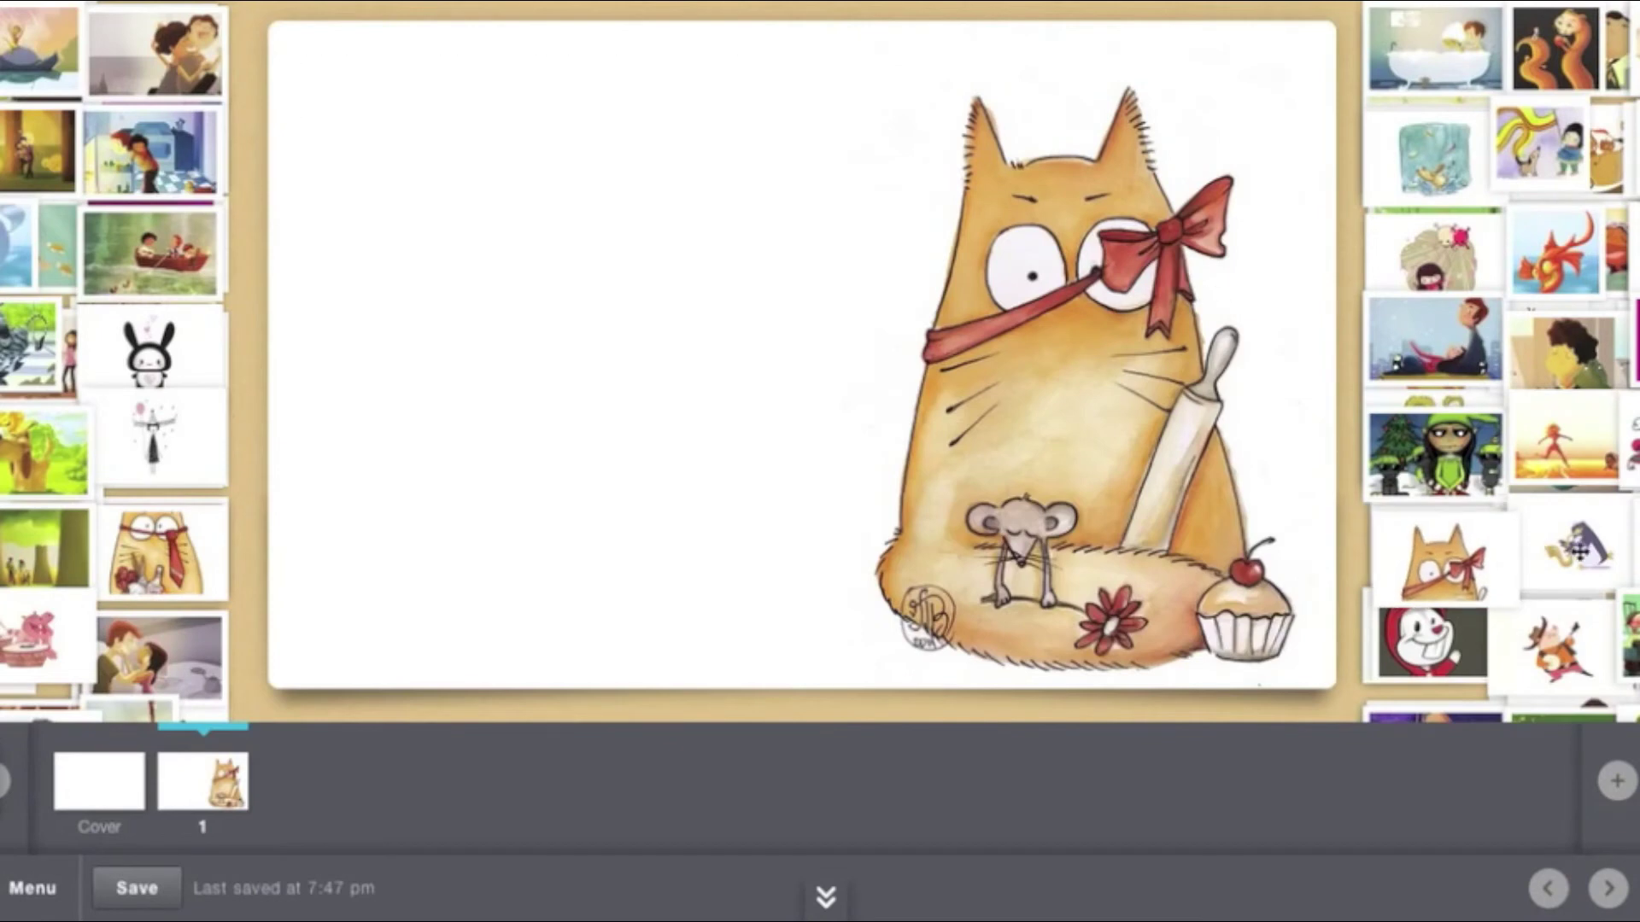
drag(1576, 551, 975, 472)
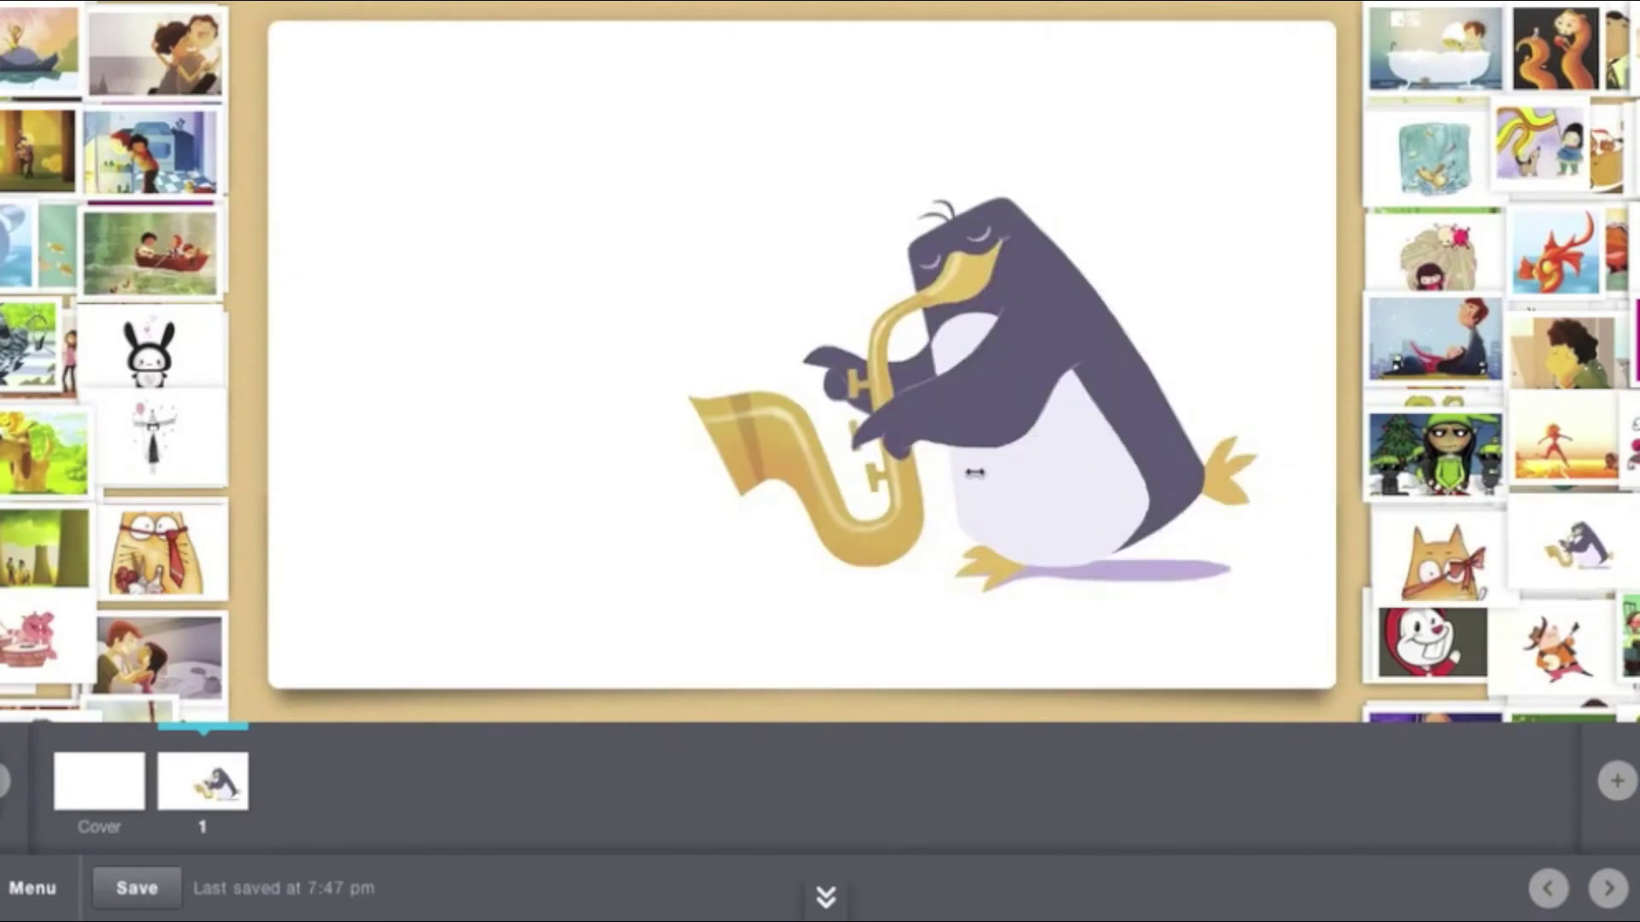
drag(1550, 654, 465, 319)
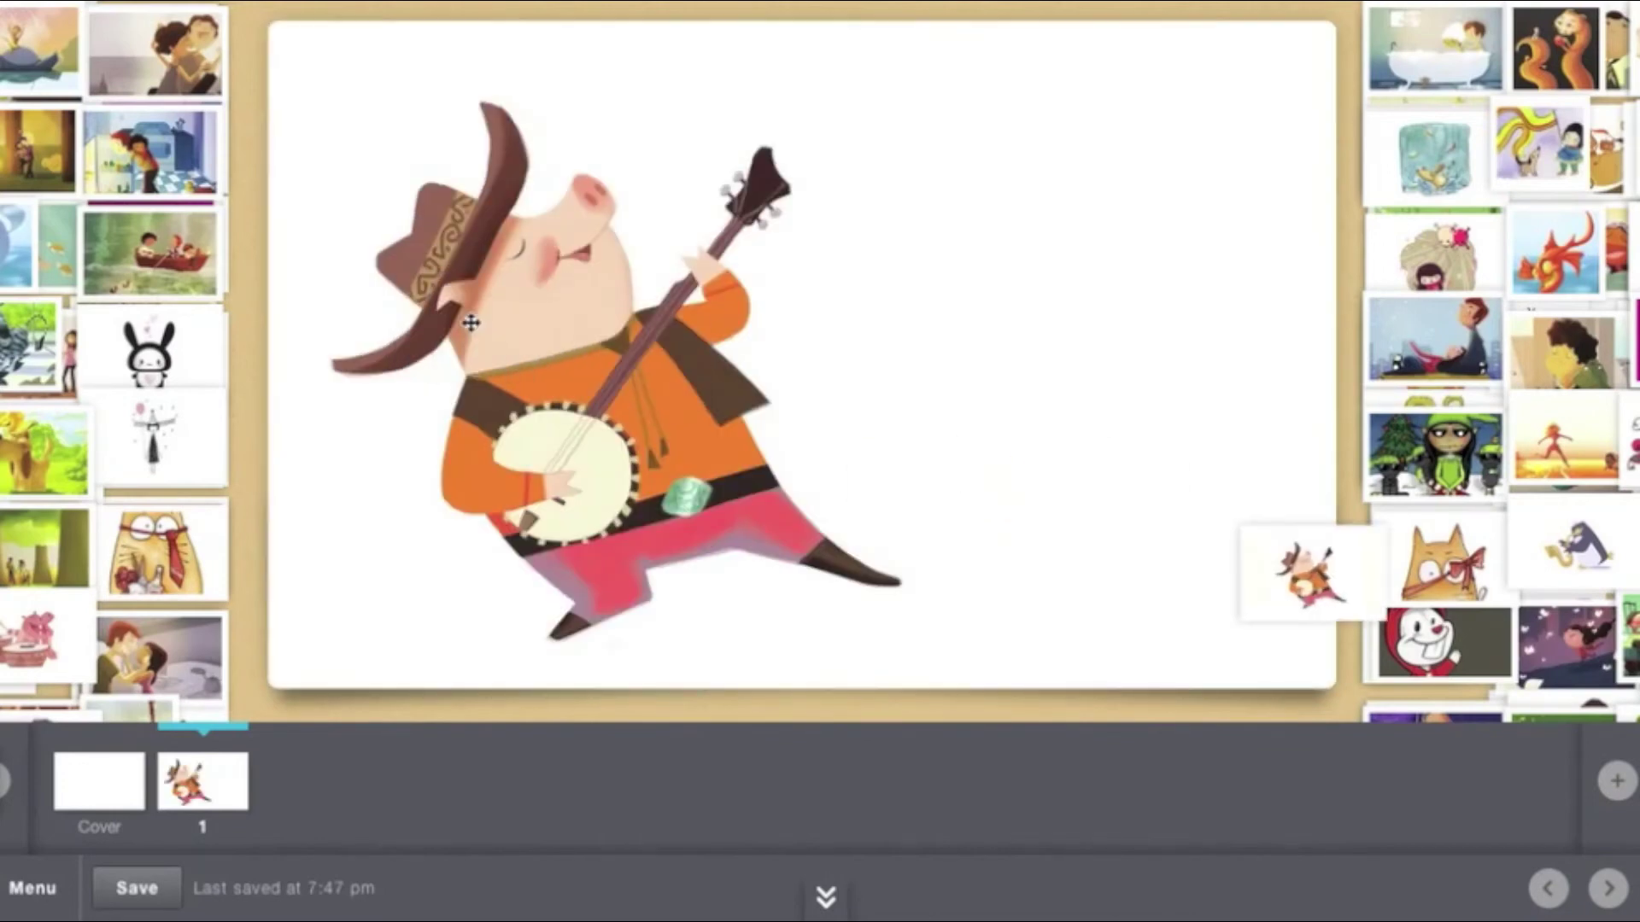
click(1142, 399)
text(Type here.)
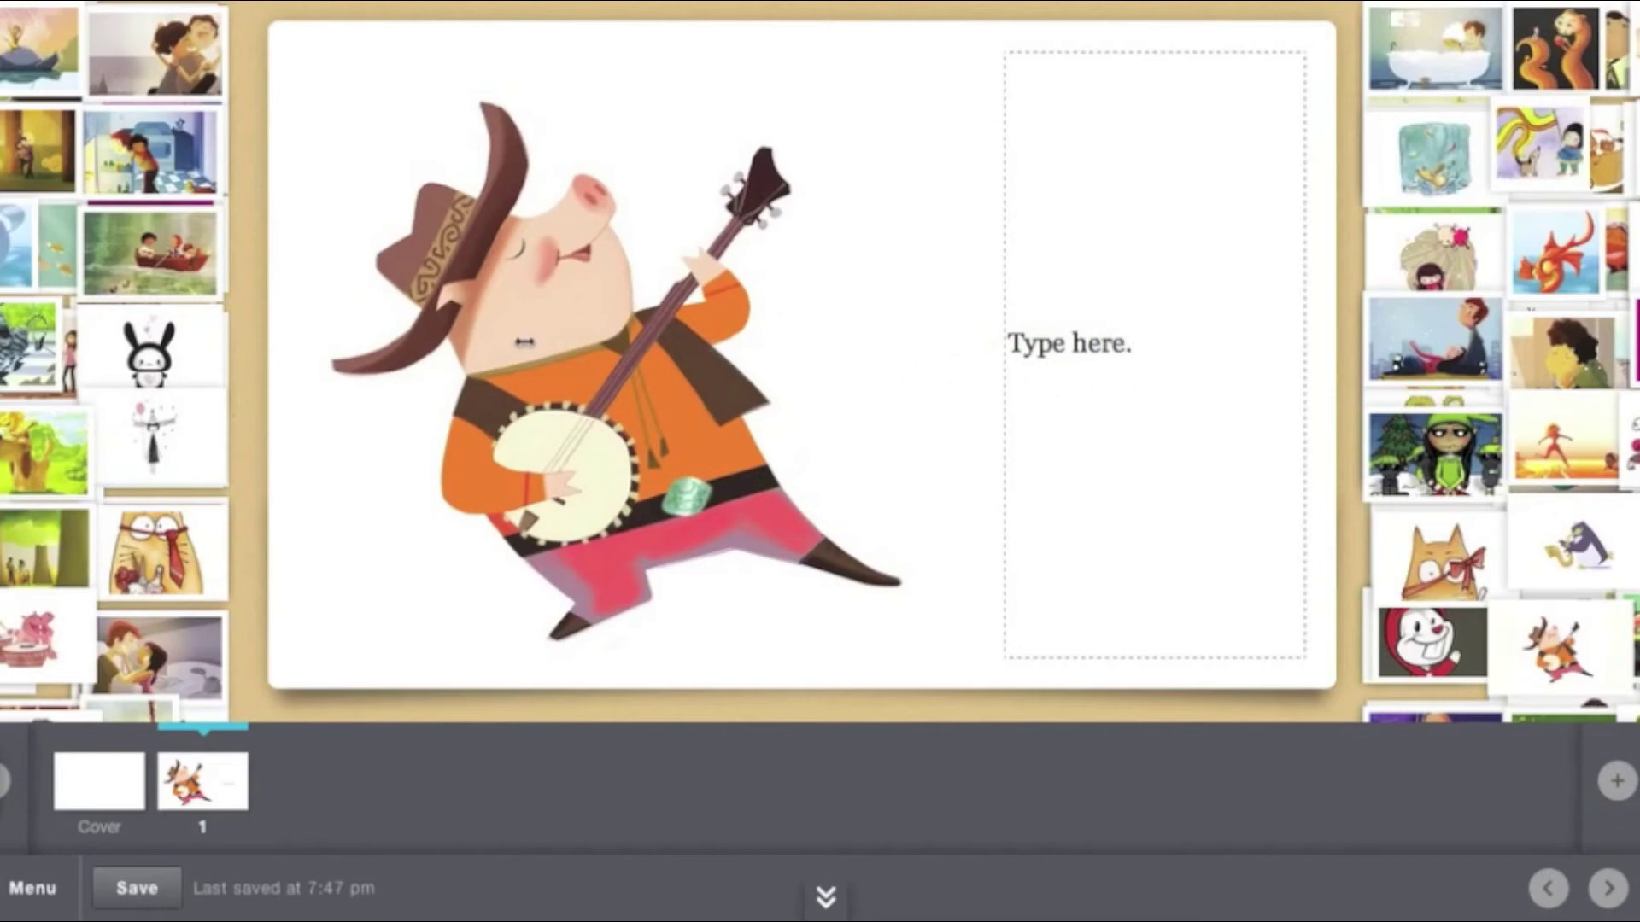
Swap page 1's art to the bunny, then the forest scene, then drag in the pink tea-table picture
drag(674, 367, 985, 373)
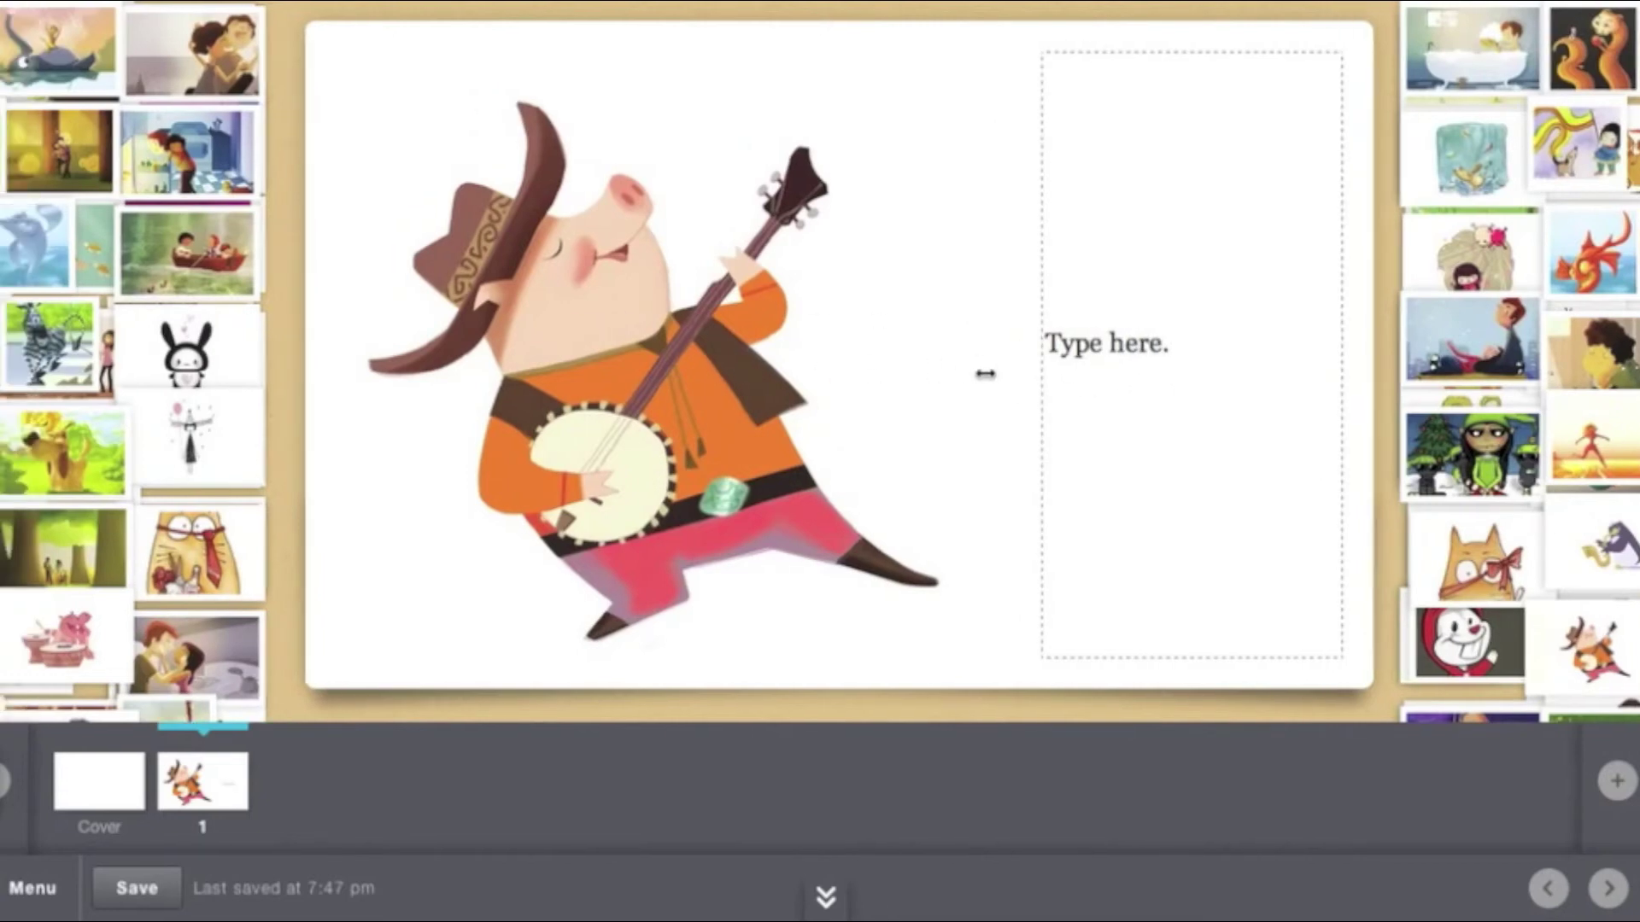
drag(462, 355, 1457, 341)
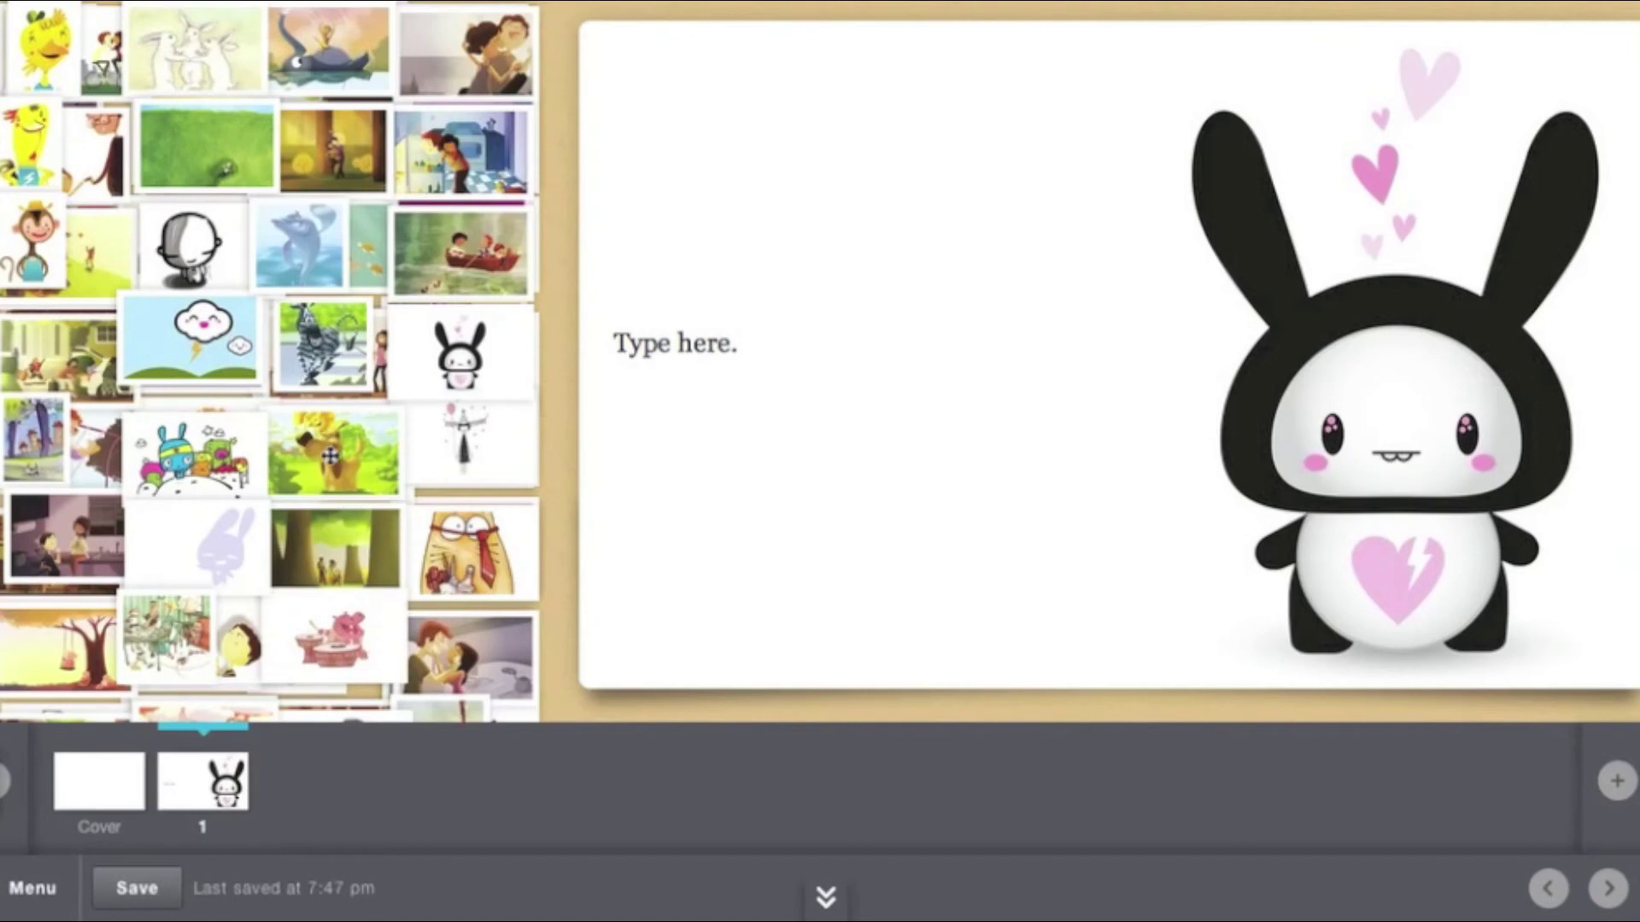
drag(334, 547, 1220, 340)
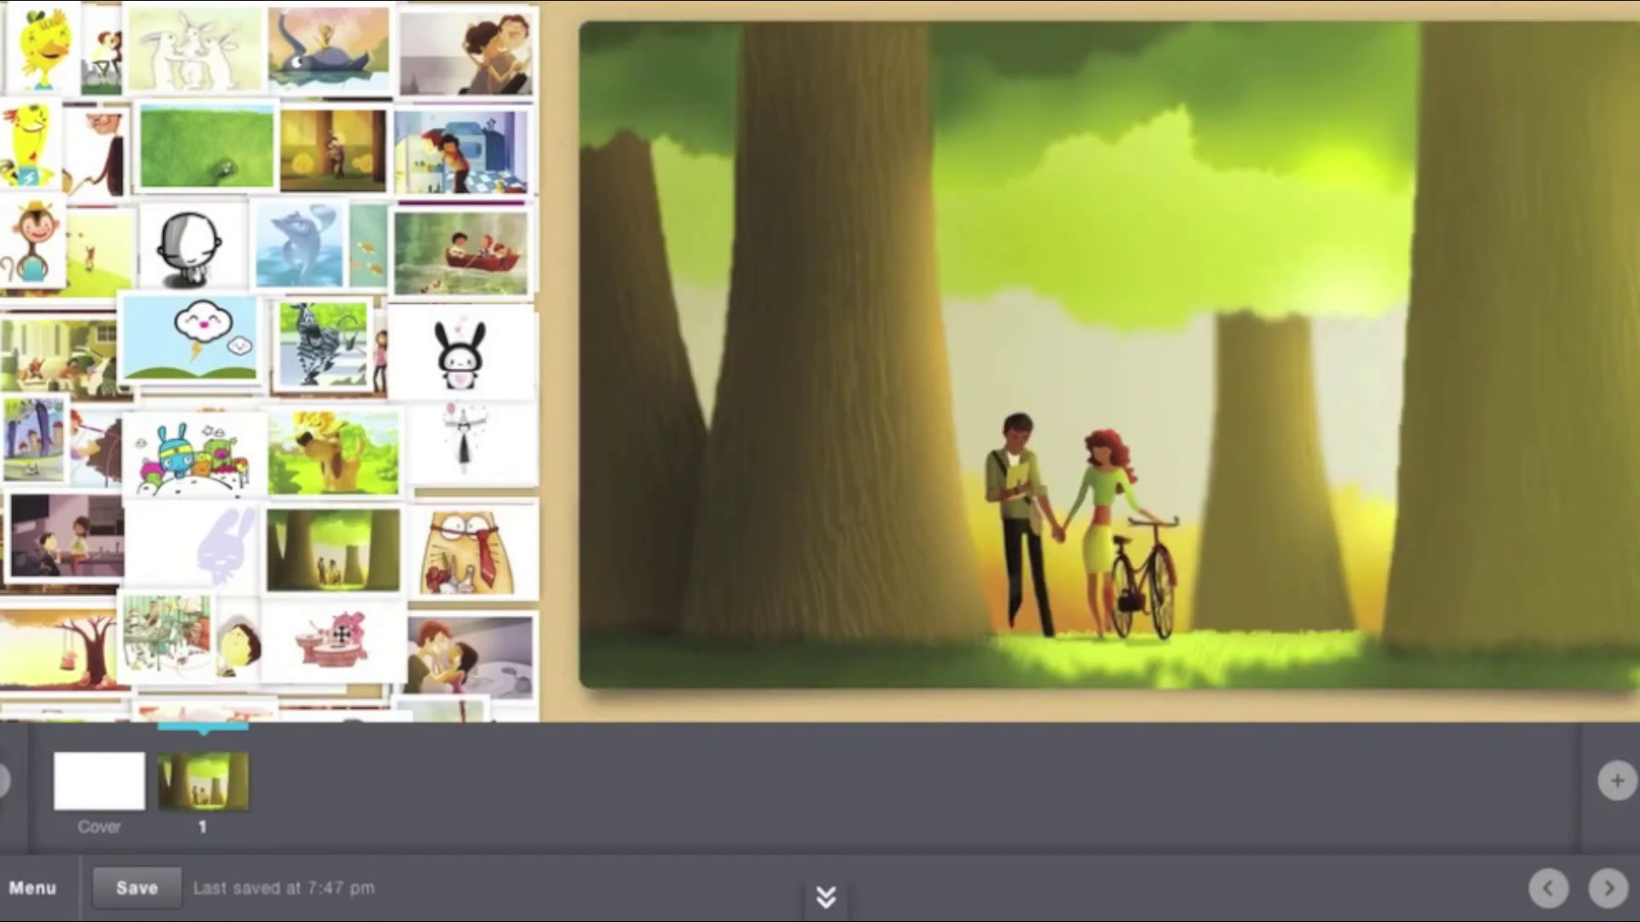
drag(320, 640, 1187, 149)
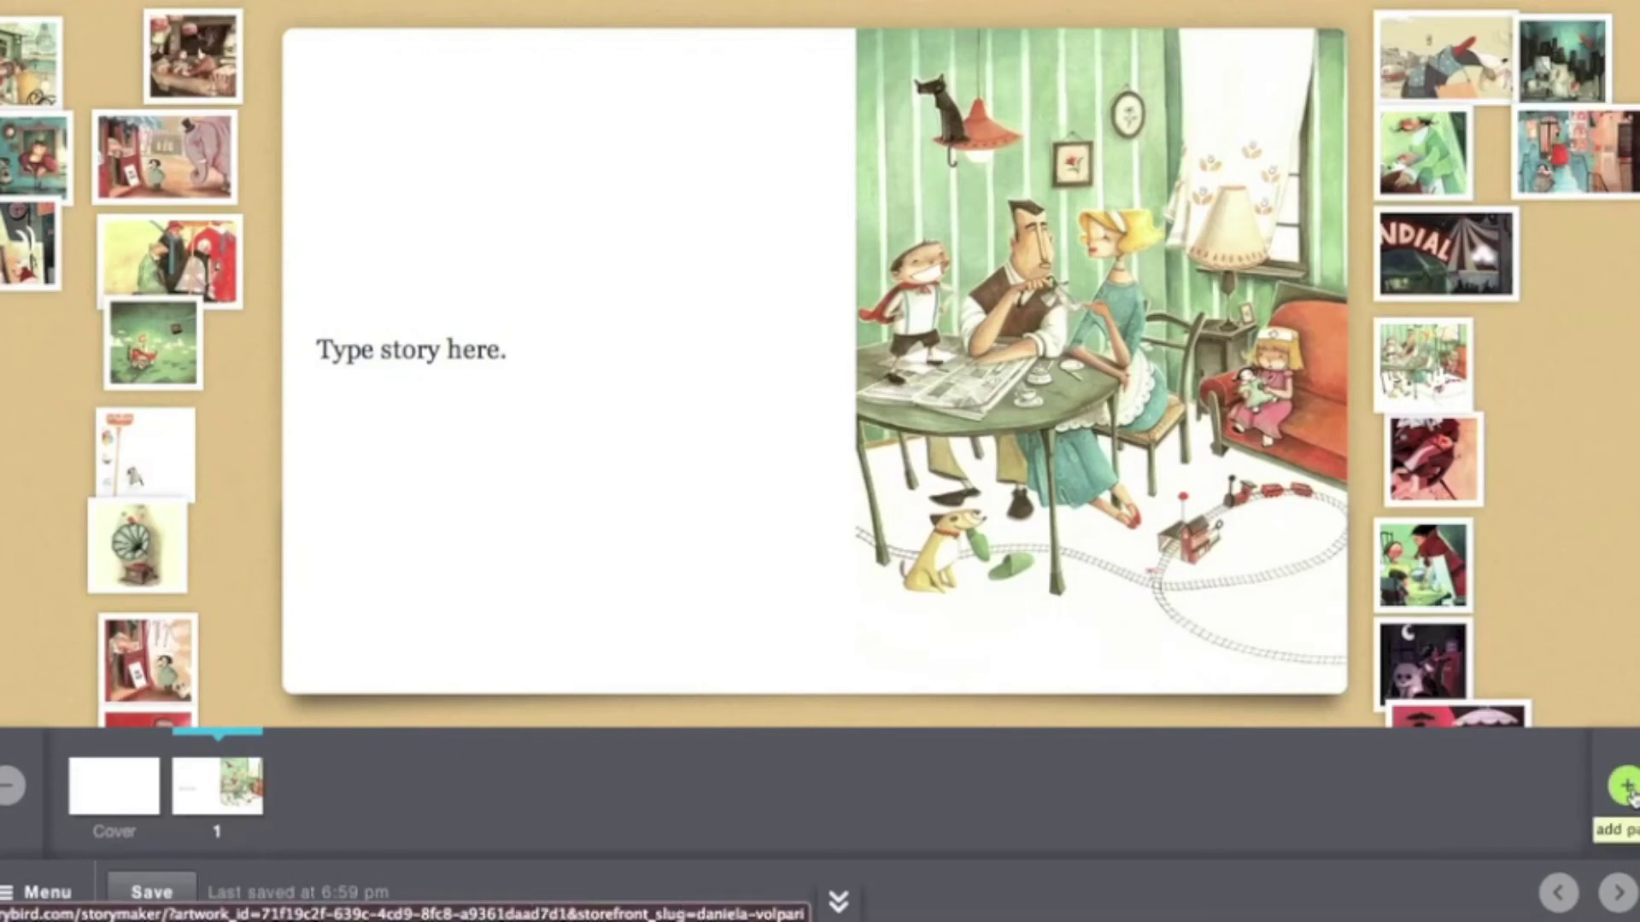
Add a blank page 2, then open the Cover to show Classic, Landscape, Journal and Iconic styles
click(1625, 787)
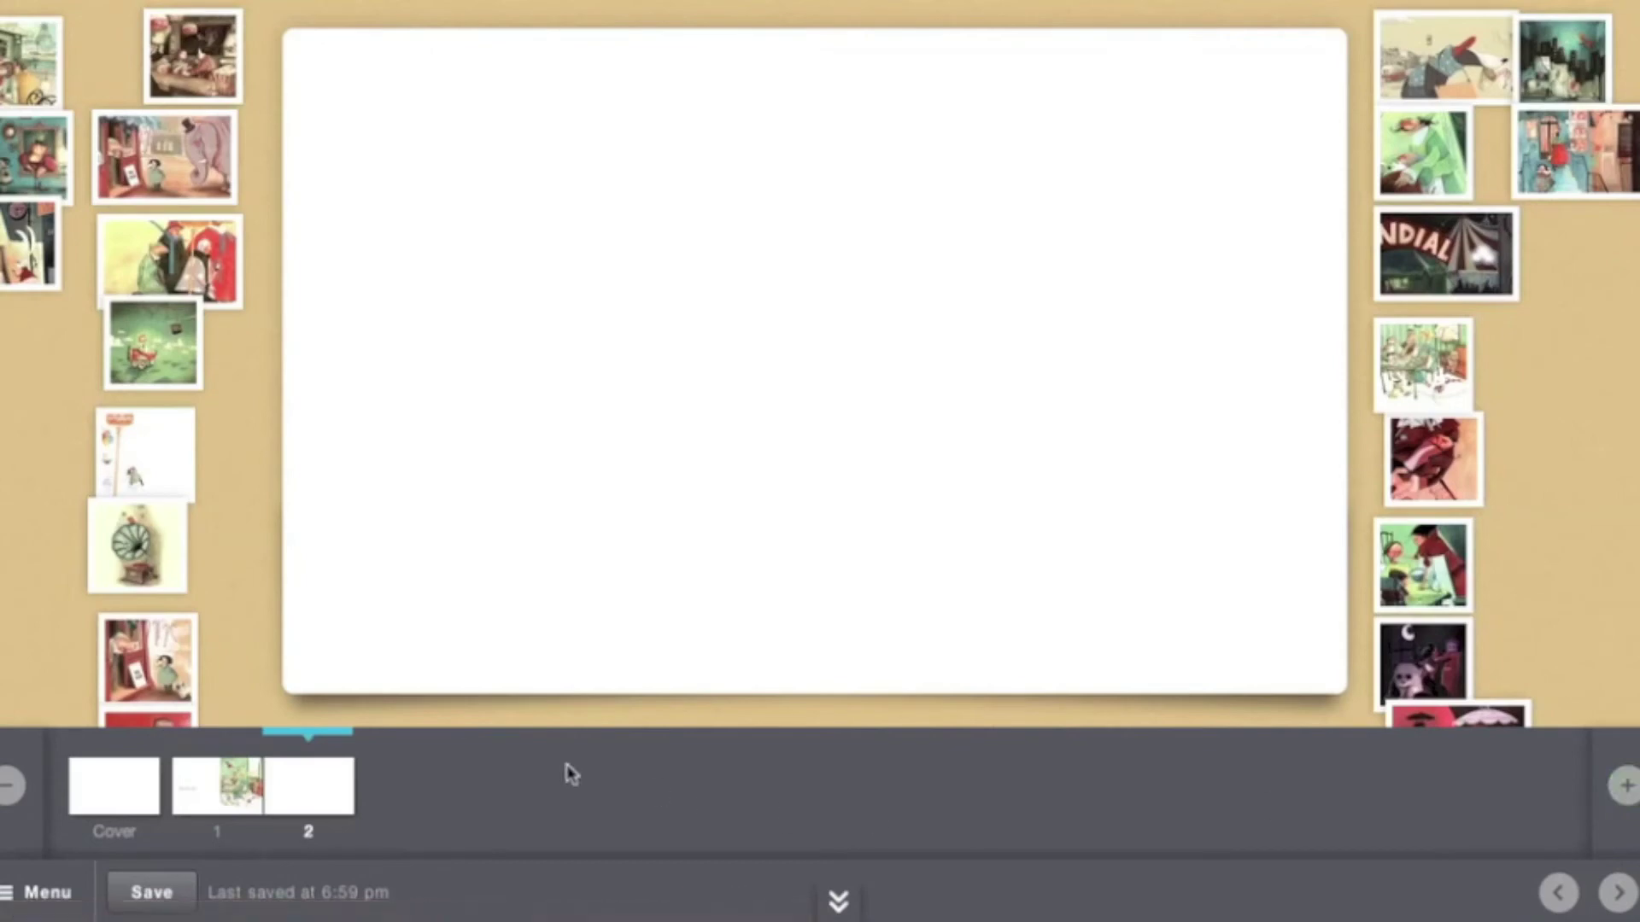
click(126, 800)
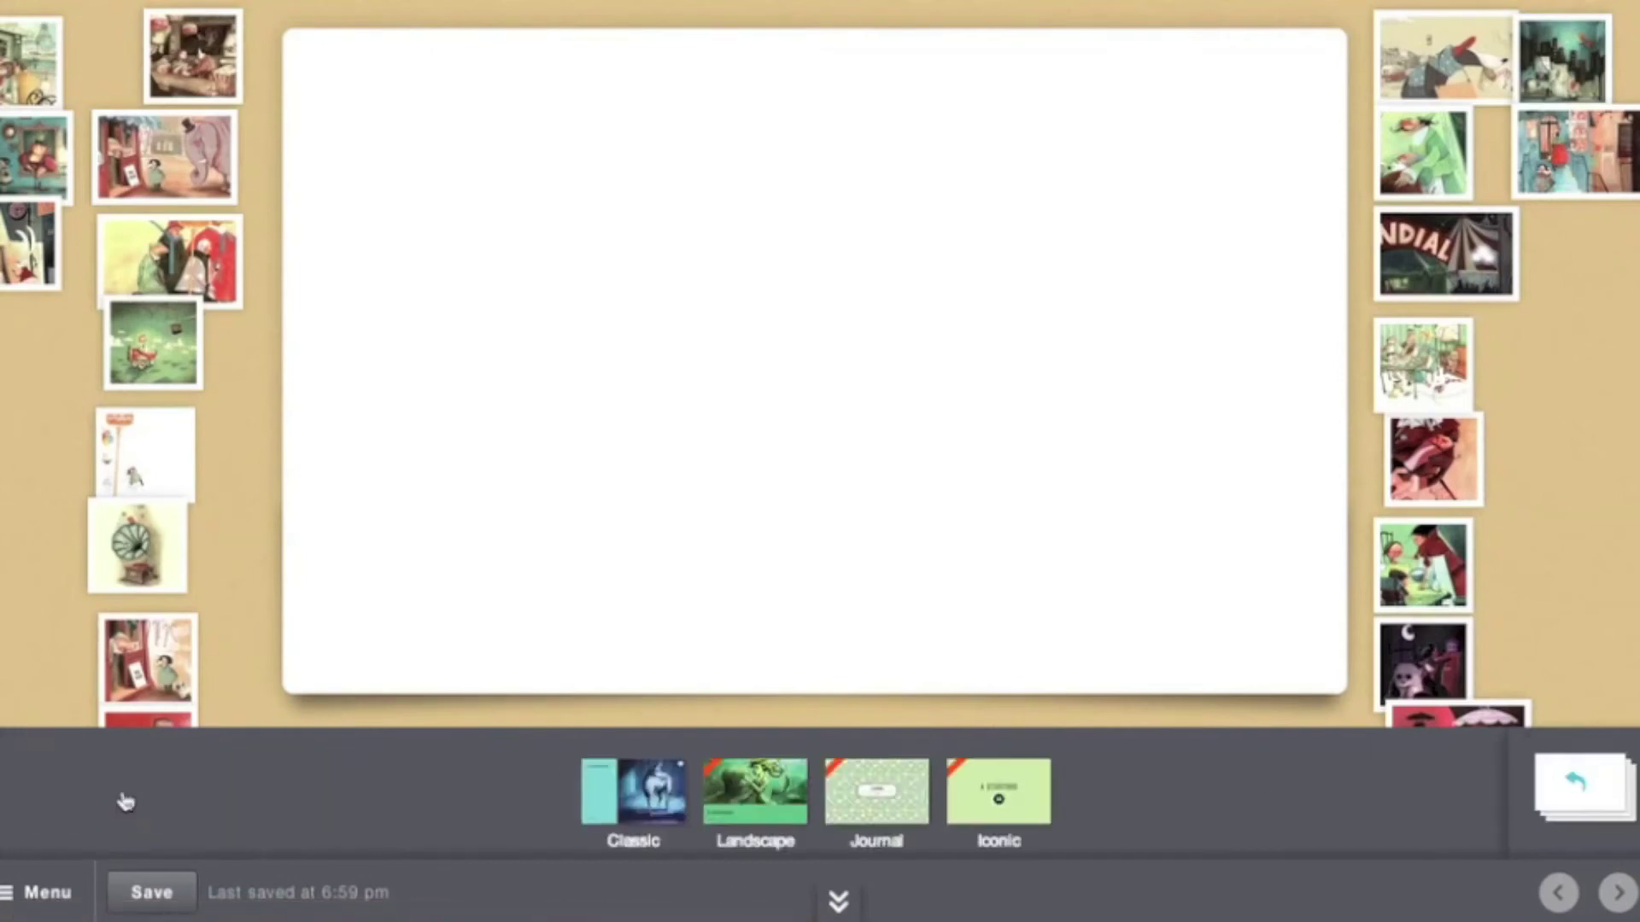
Apply the Classic cover, try red-orange, olive and dark-brown panels, then set the rabbit-and-tram artwork
click(621, 792)
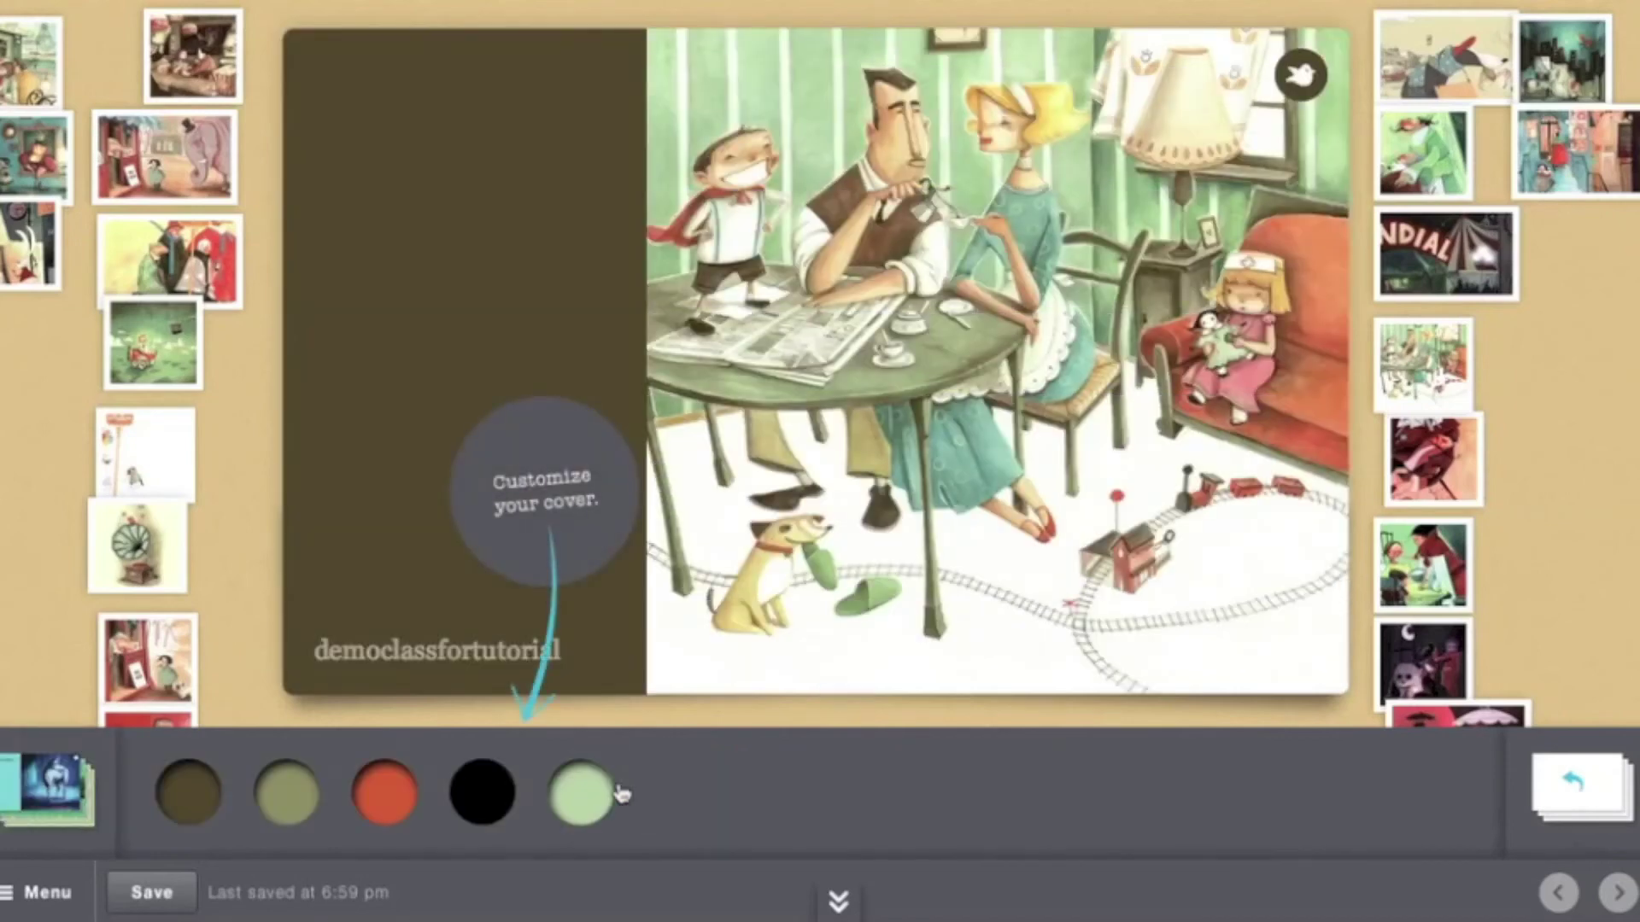
click(376, 791)
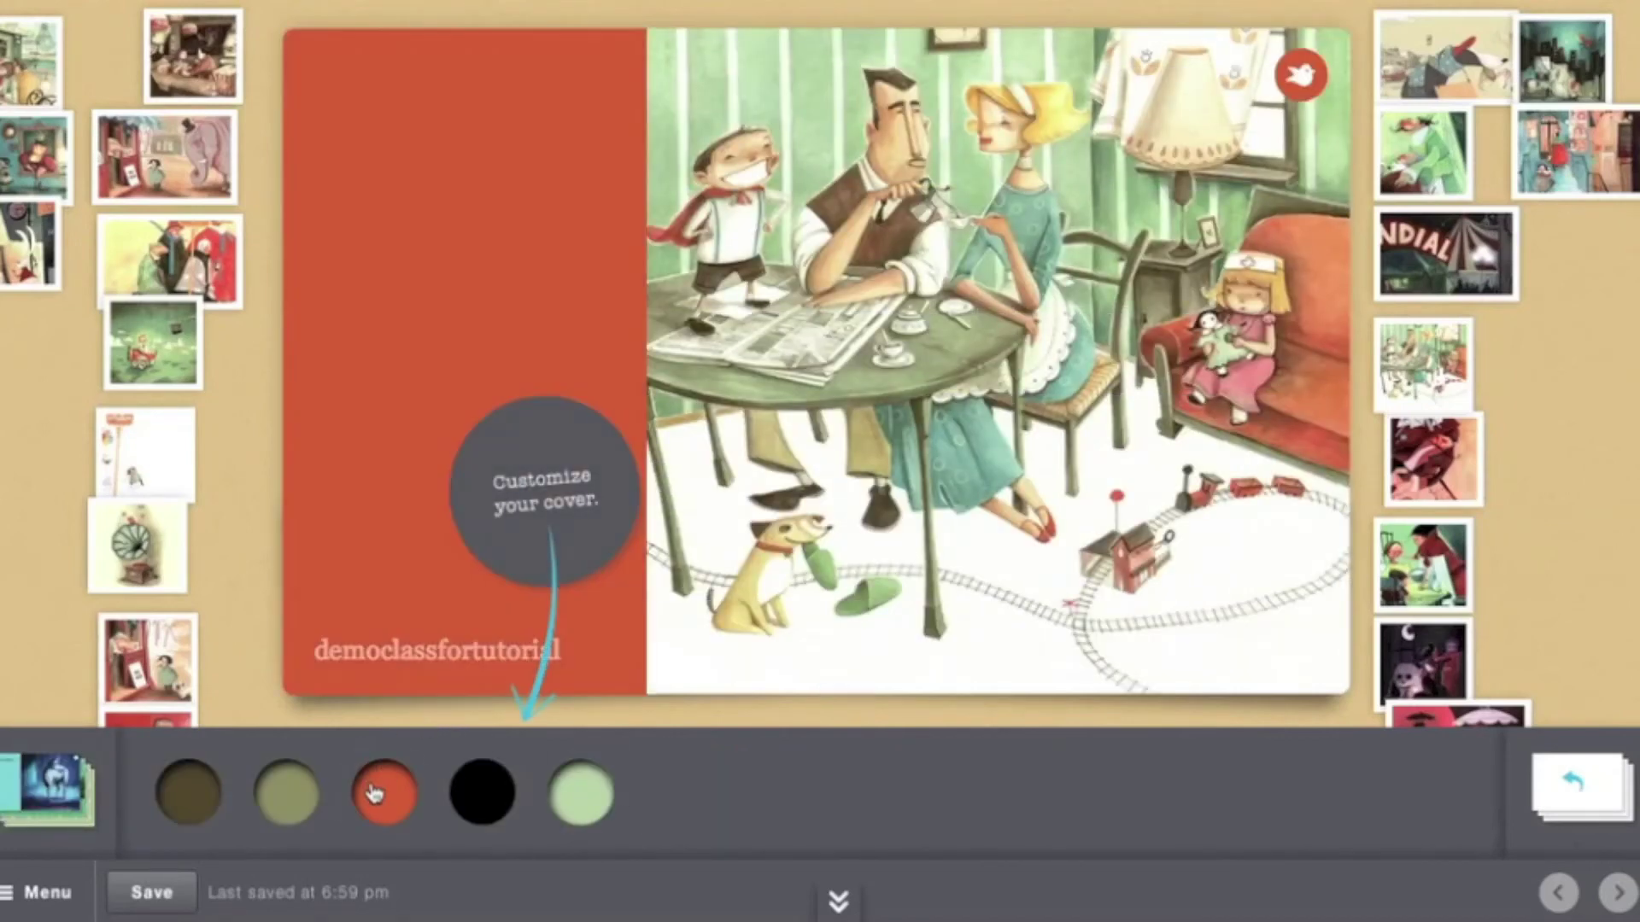
click(270, 808)
click(203, 812)
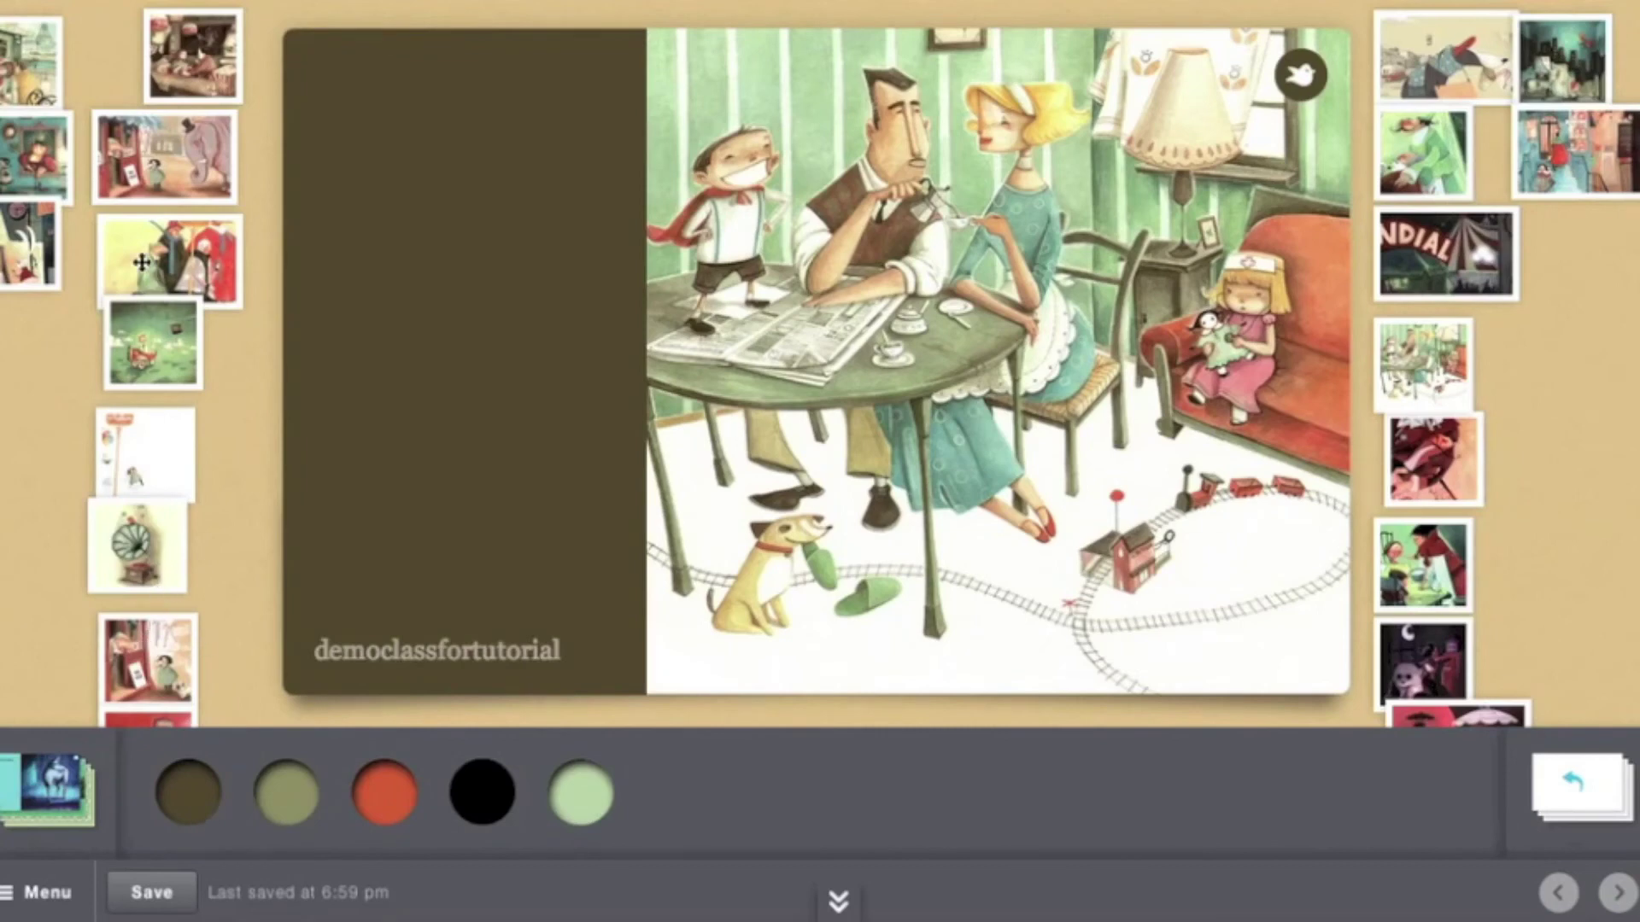
drag(30, 171, 983, 187)
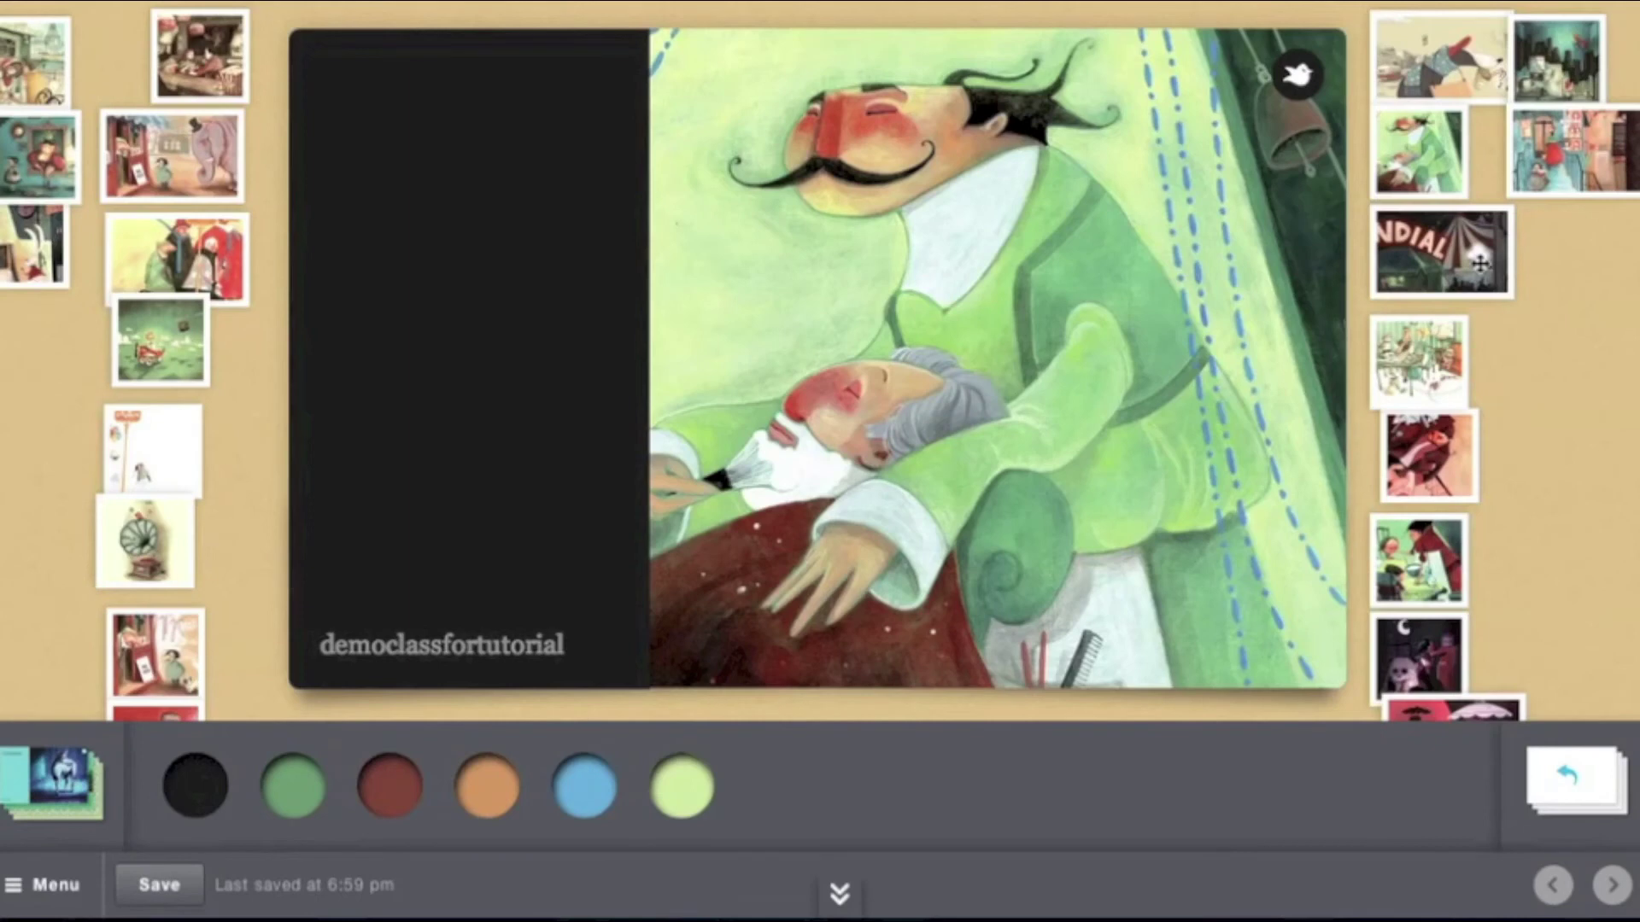
drag(1442, 255, 974, 272)
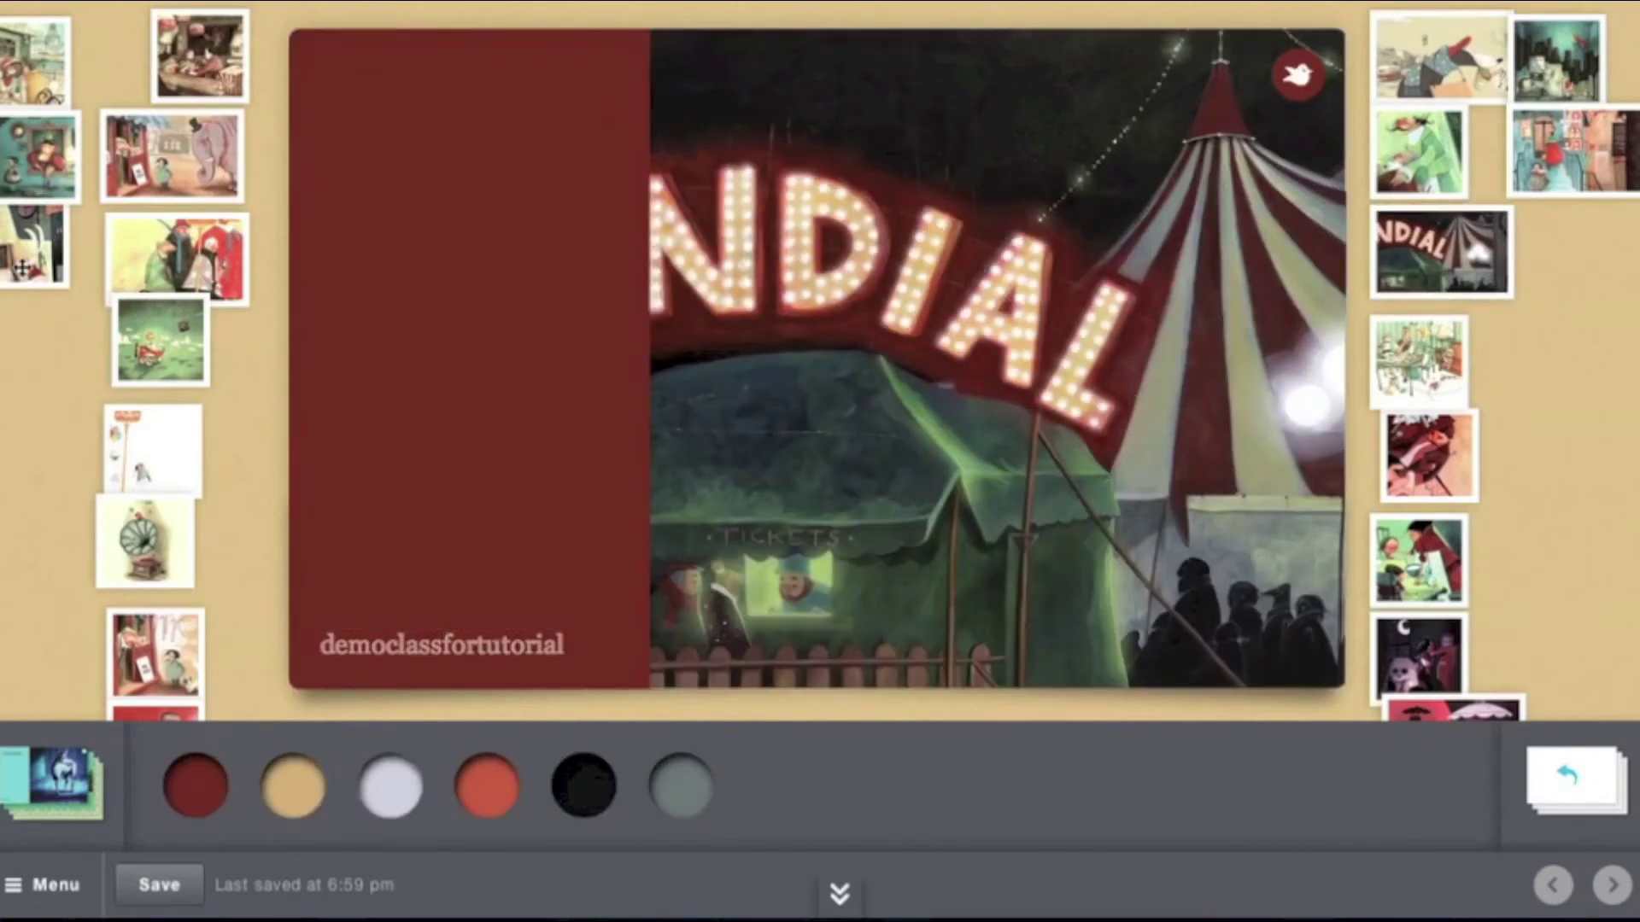
drag(34, 243, 1065, 268)
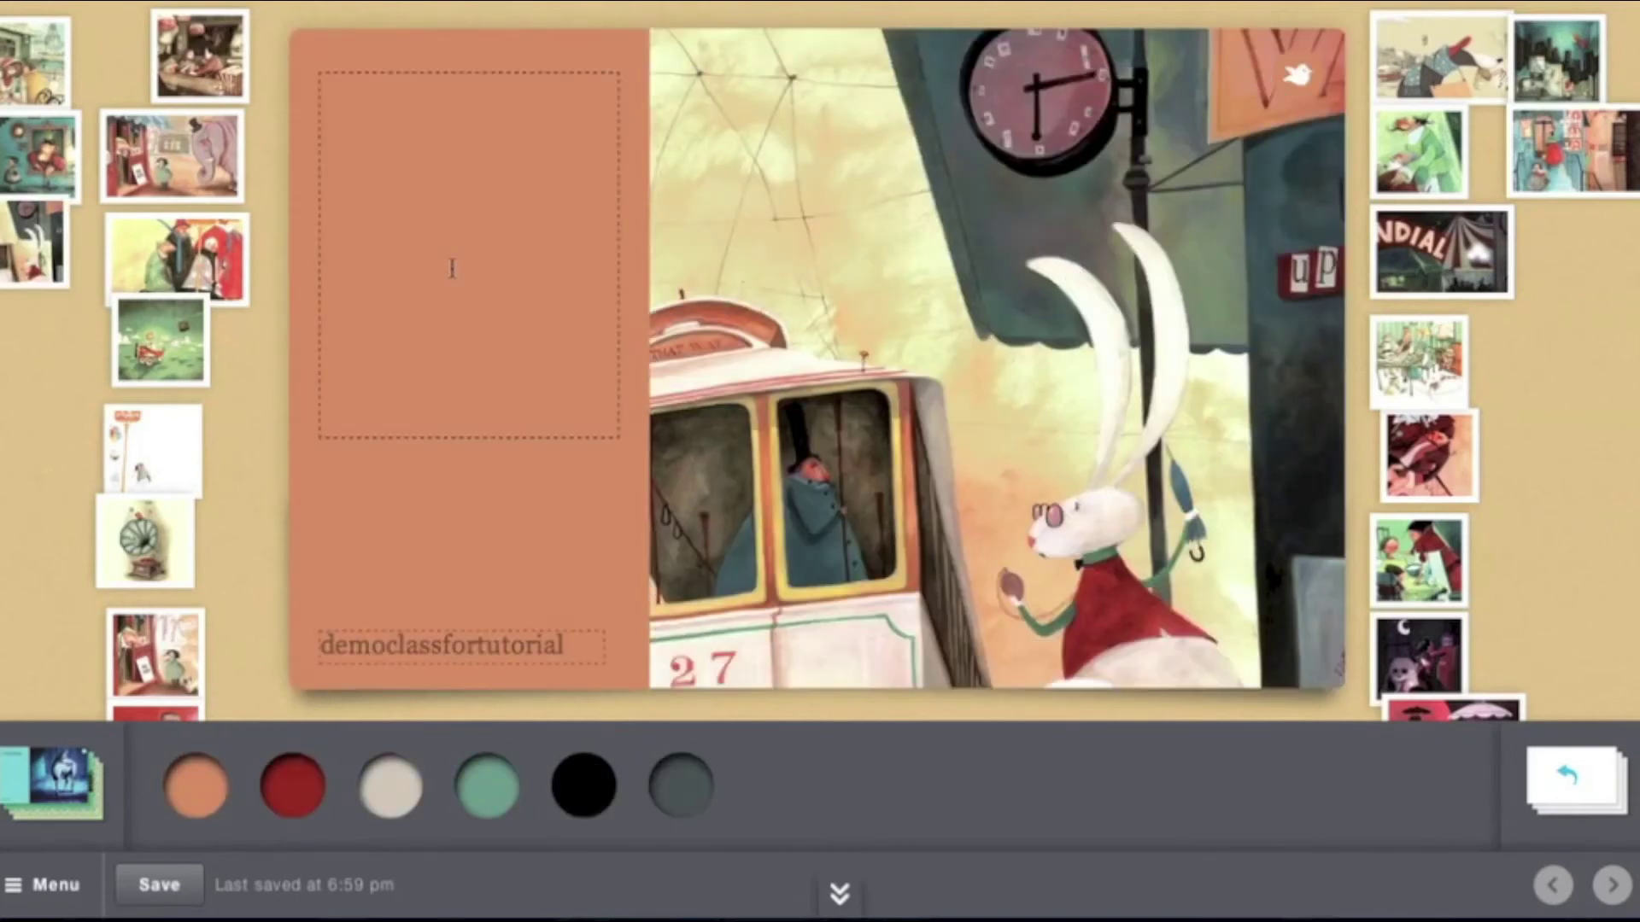
Title the cover 'Type my title for the story' and replace the username byline with a first name
text(ype)
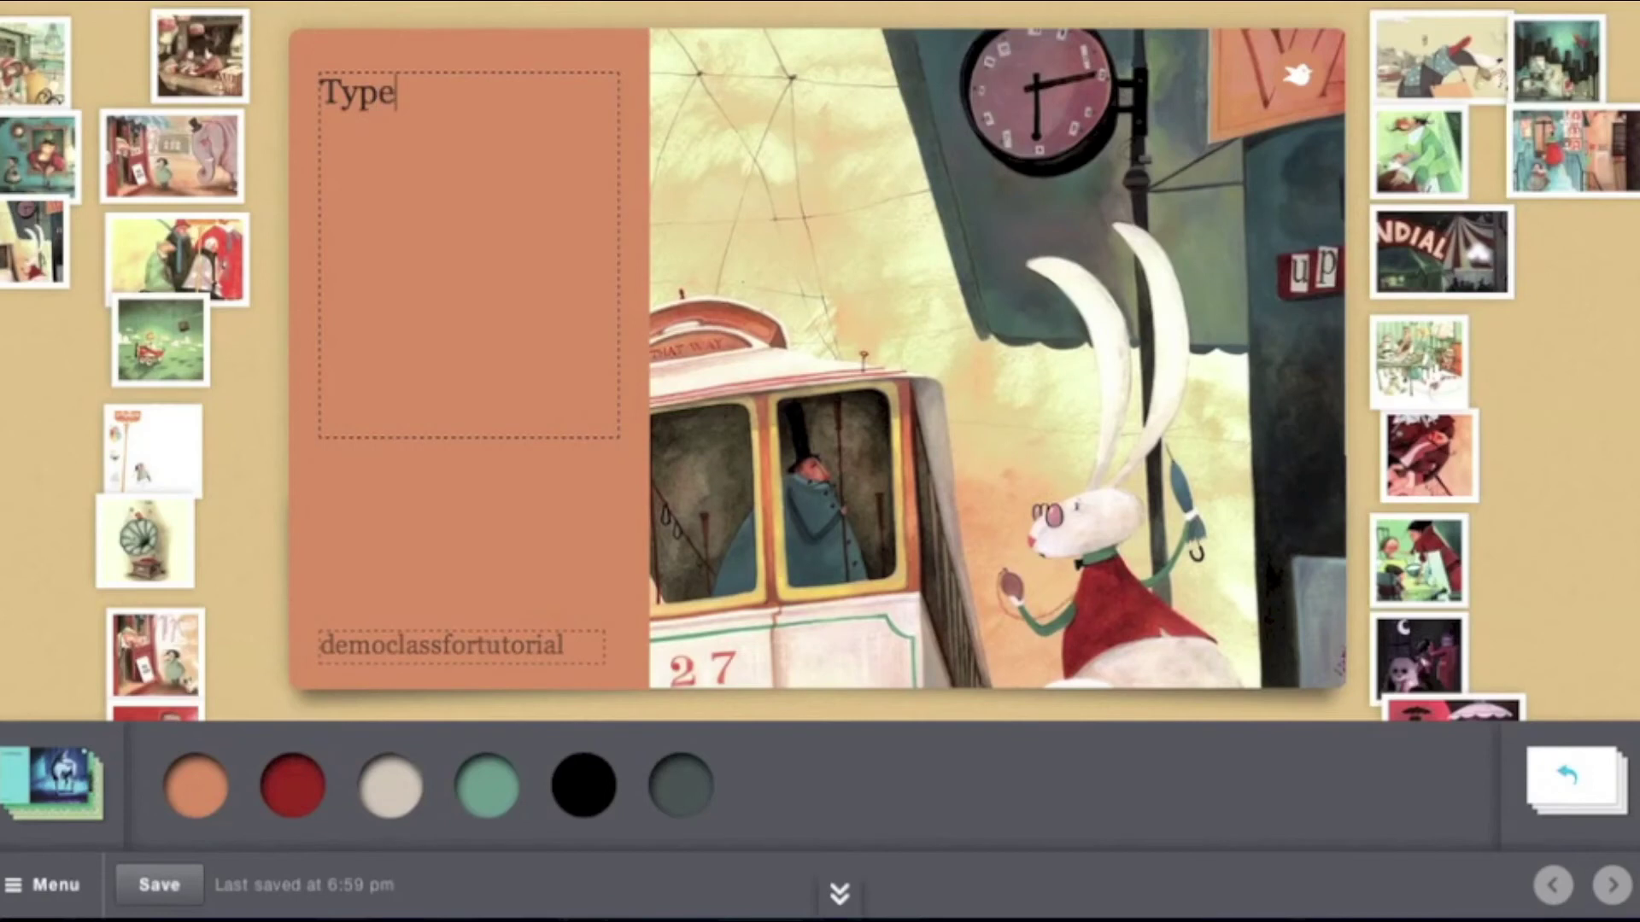
text( my title for the story)
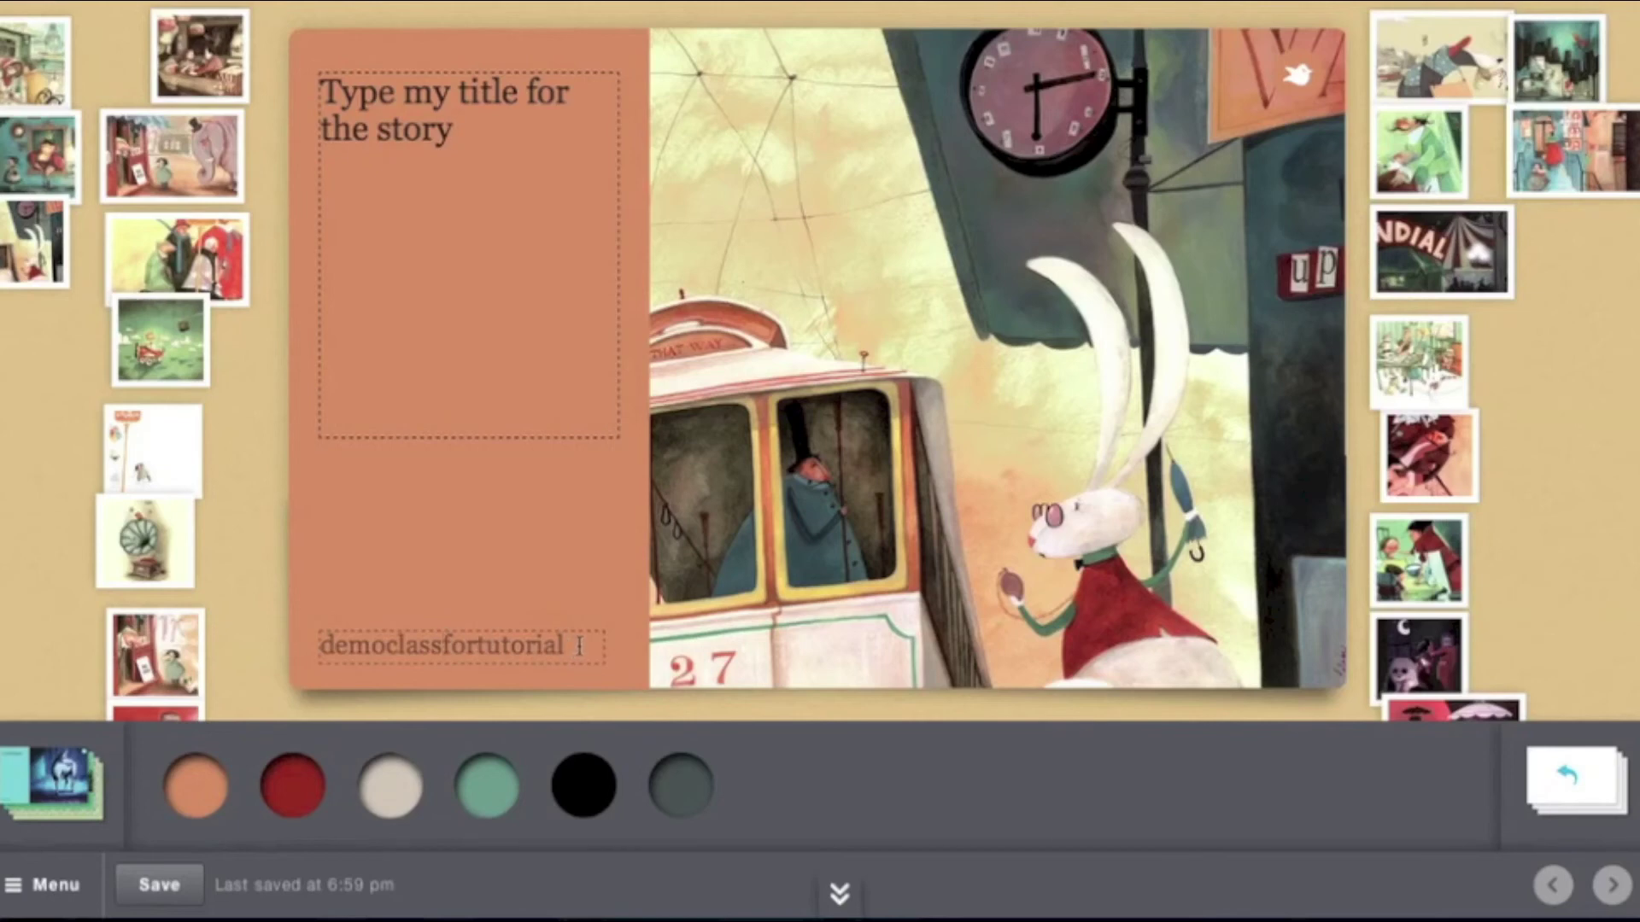
drag(565, 645, 200, 624)
click(196, 625)
click(587, 649)
key(BackSpace)
key(BackSpace)
key(BackSpace)
key(BackSpace)
key(BackSpace)
key(BackSpace)
key(BackSpace)
key(BackSpace)
key(BackSpace)
key(BackSpace)
key(BackSpace)
key(BackSpace)
key(BackSpace)
key(BackSpace)
key(BackSpace)
key(BackSpace)
key(BackSpace)
key(BackSpace)
key(BackSpace)
key(BackSpace)
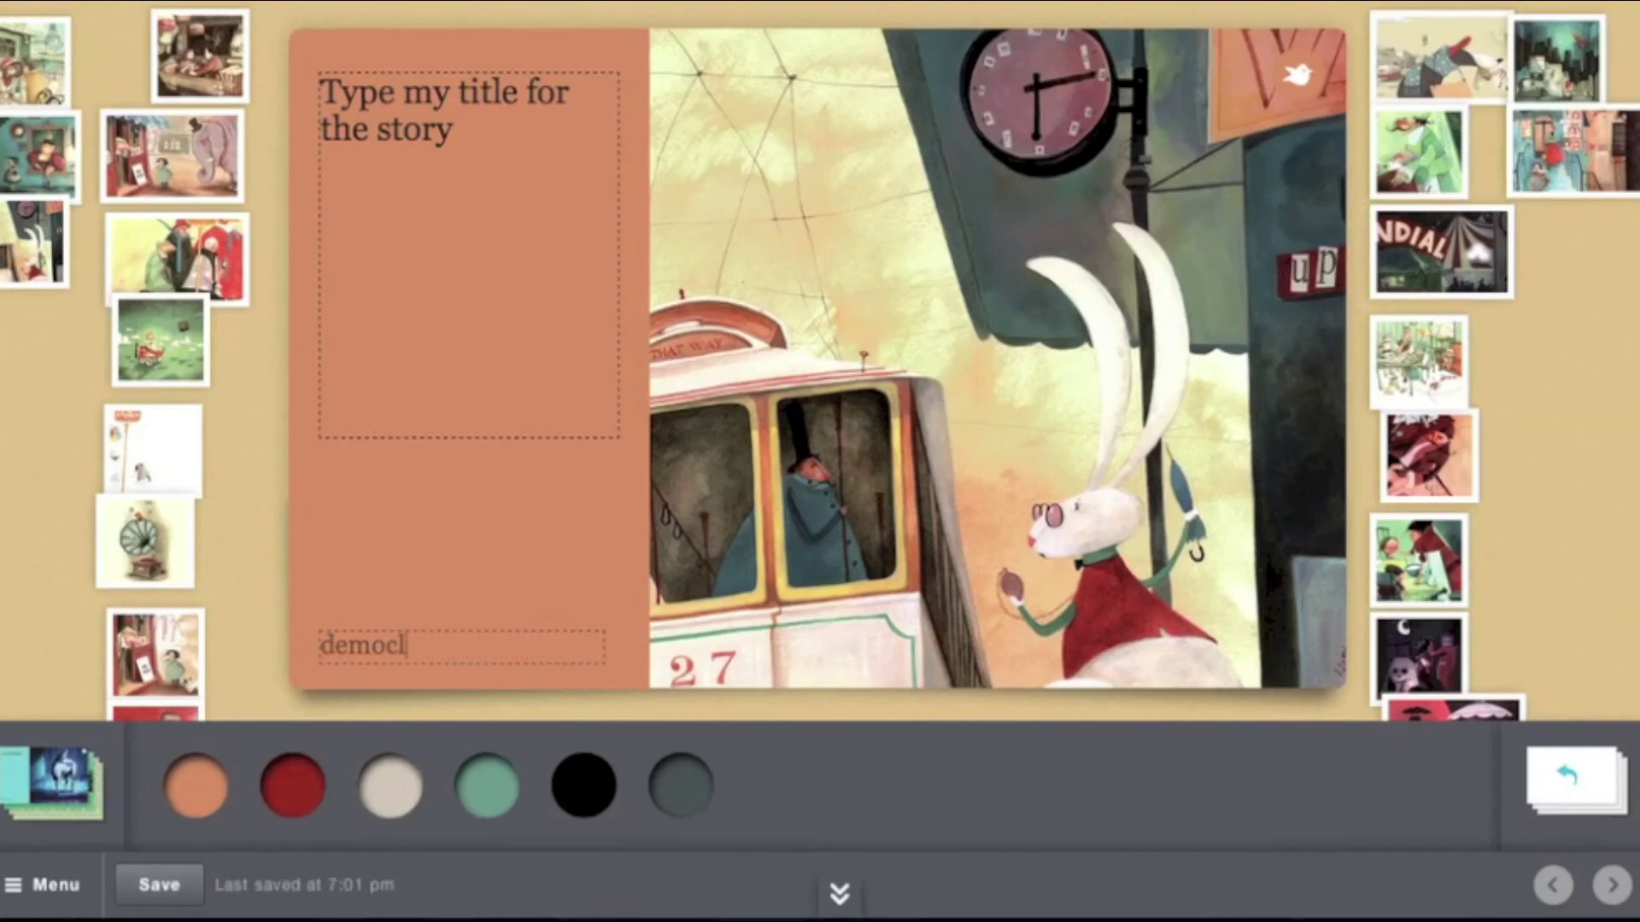
text(by Sus)
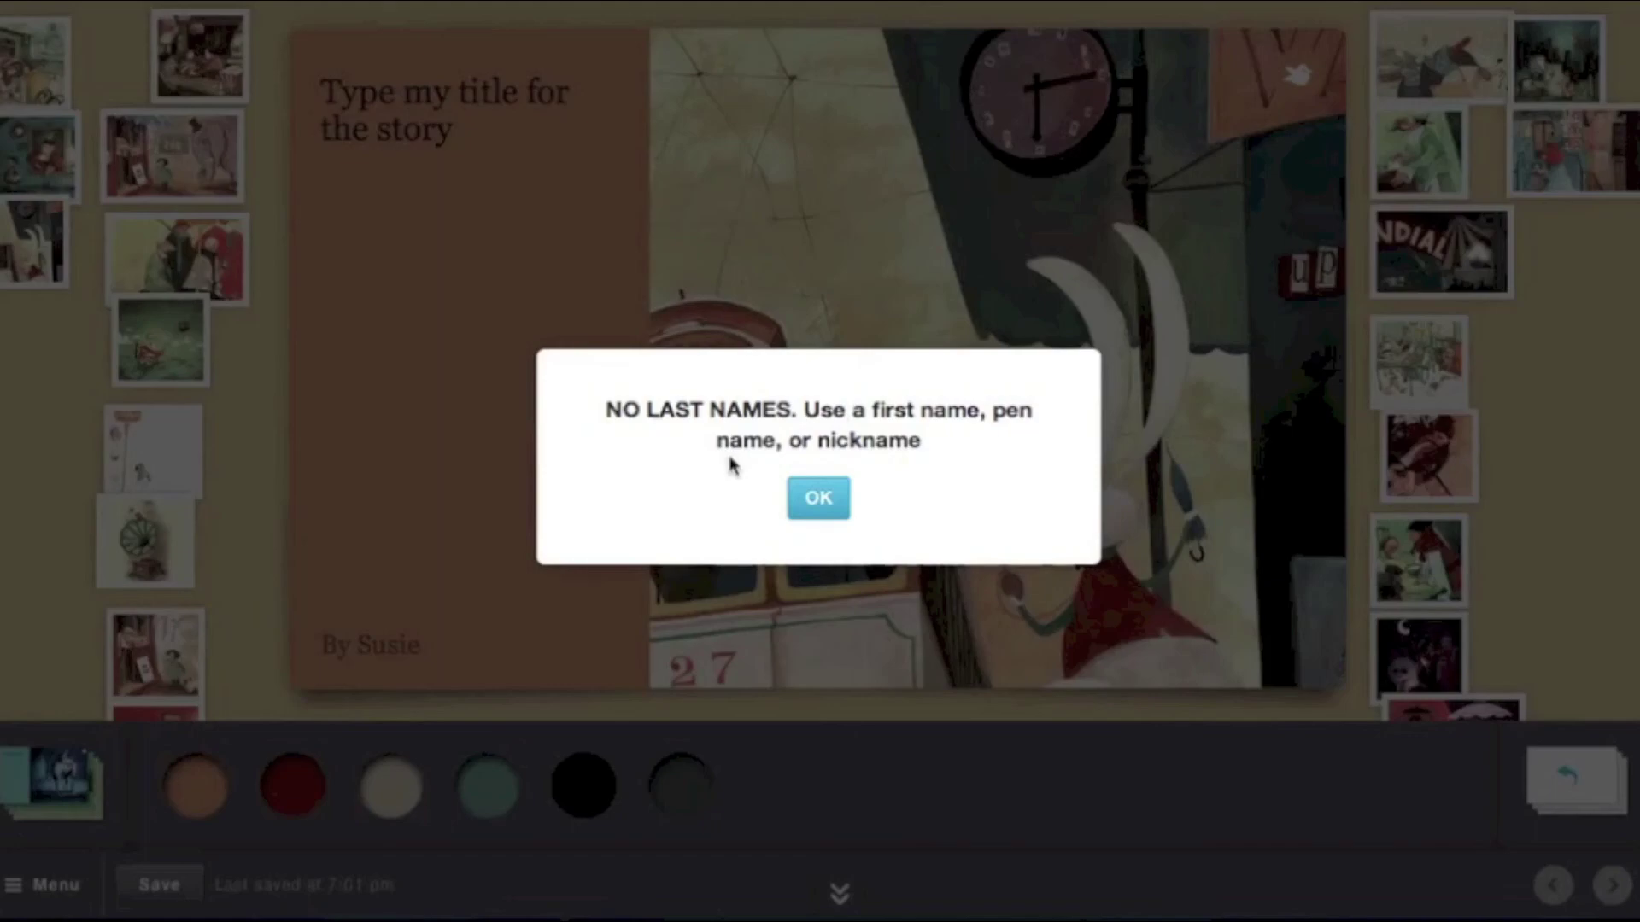
Dismiss the NO LAST NAMES notice and choose Publish from the story's Menu
click(811, 495)
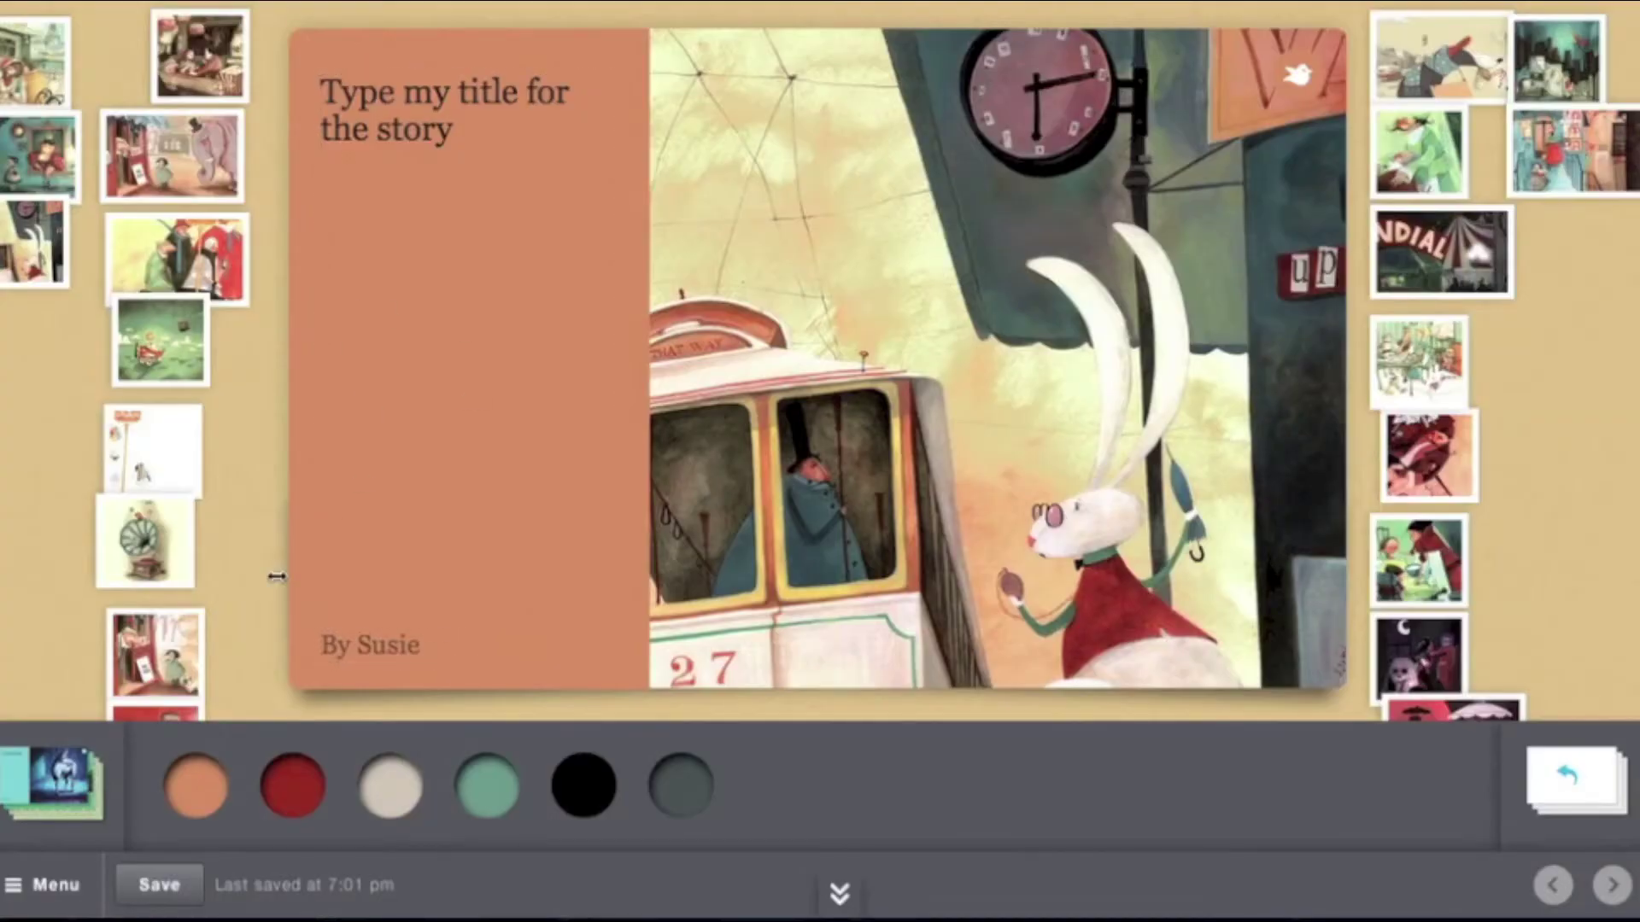
click(60, 889)
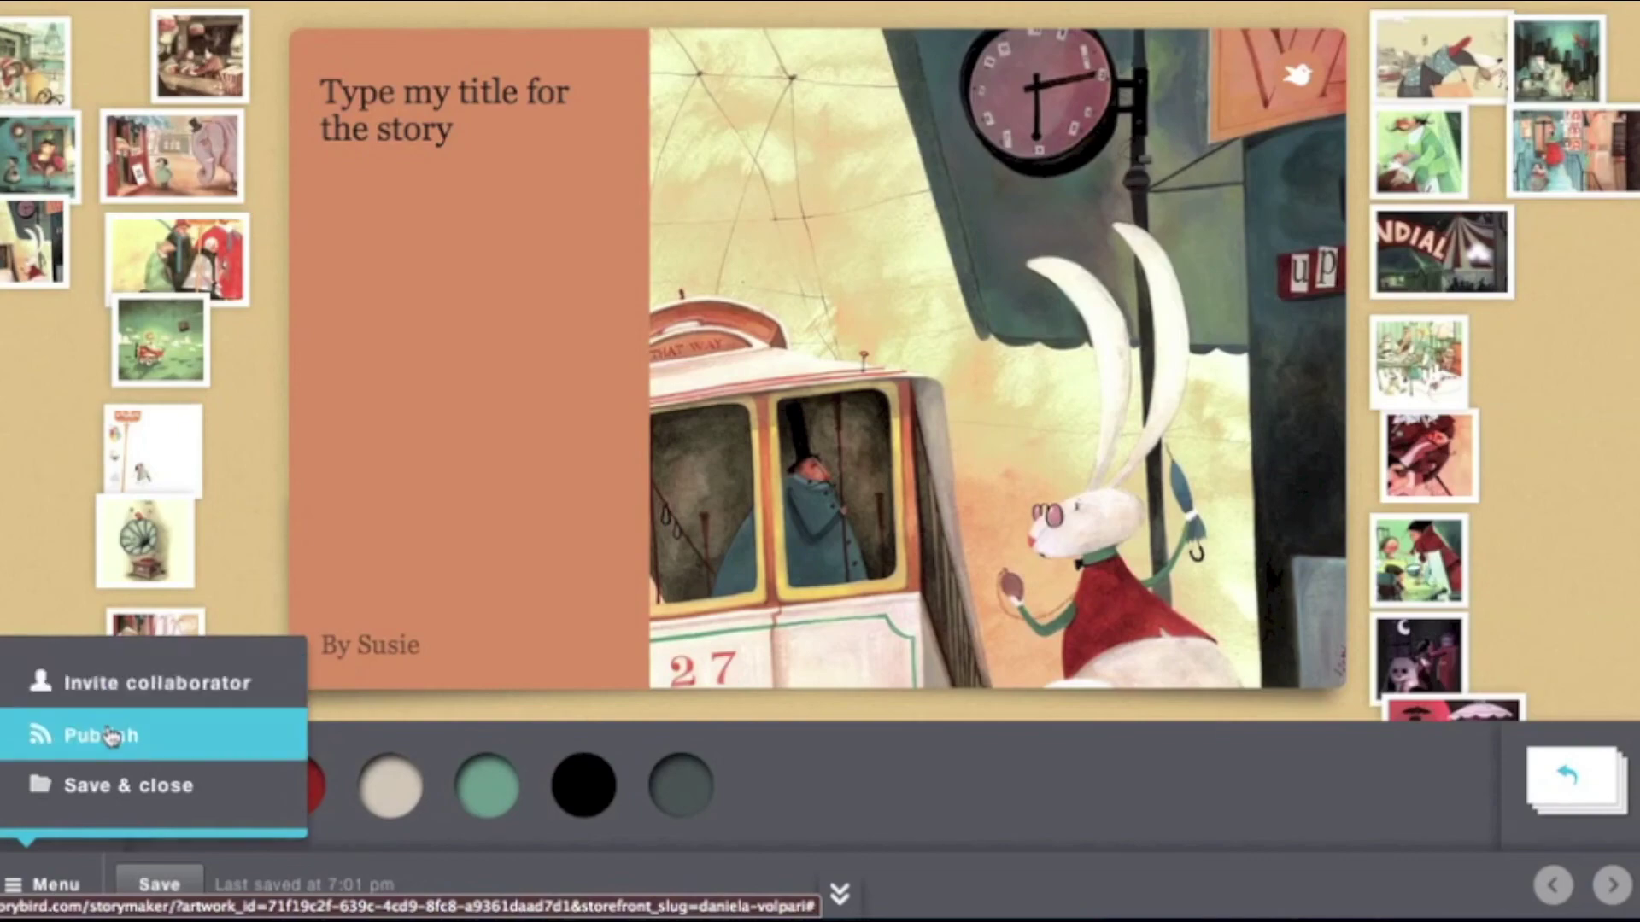
click(100, 740)
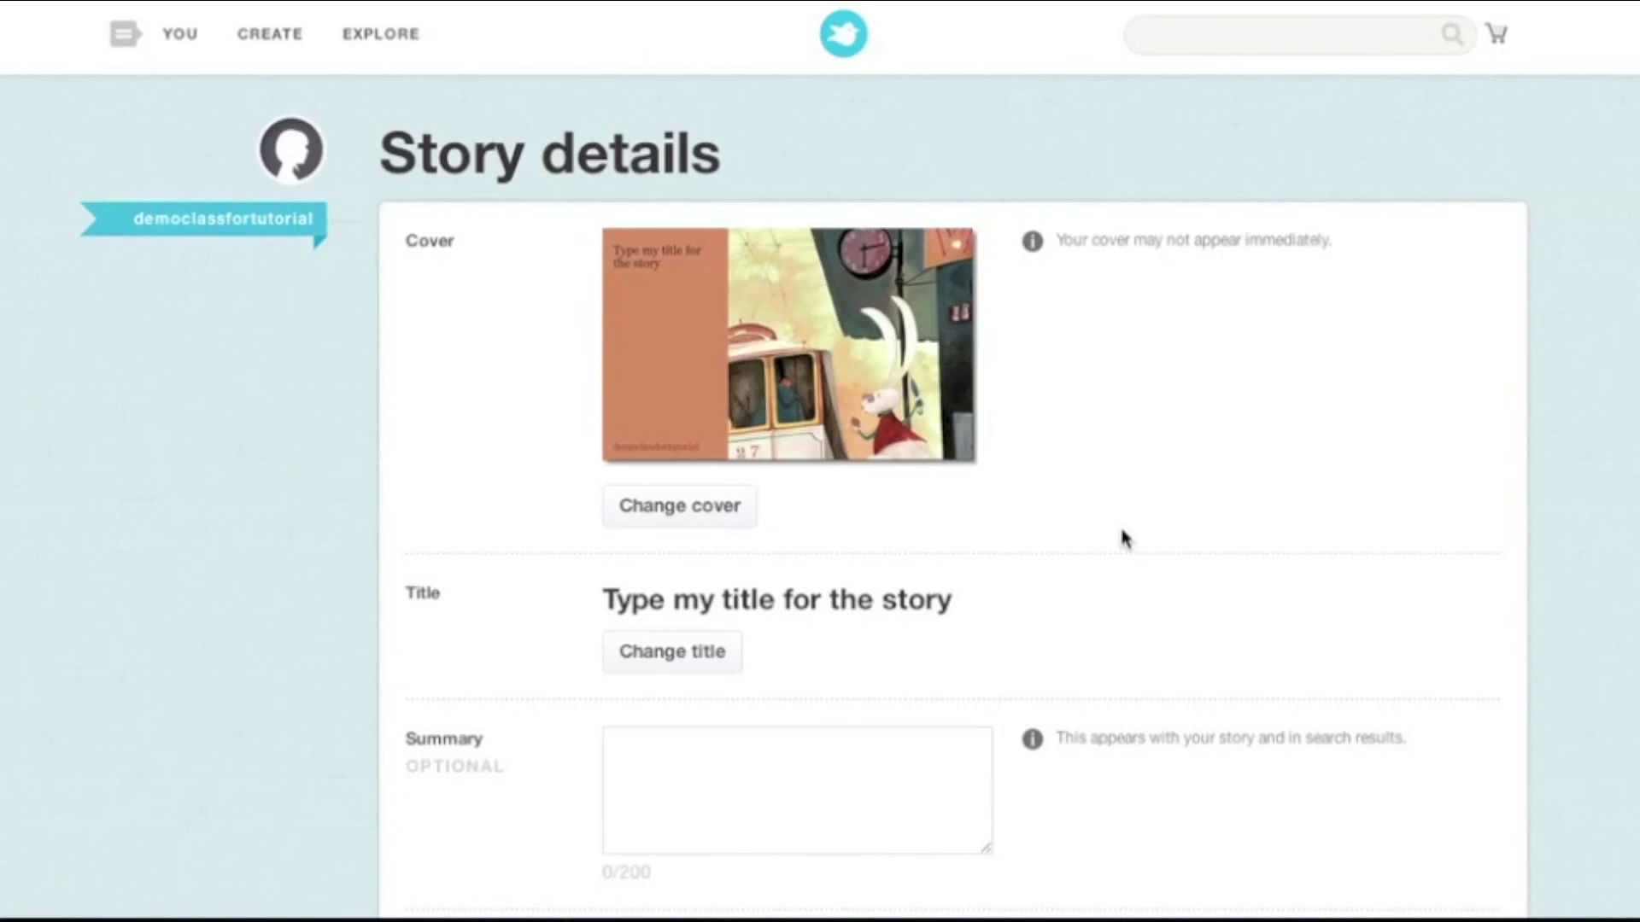
Switch the story's Privacy setting from Public to Private
scroll(1124, 538, down, 2)
scroll(1124, 538, down, 1)
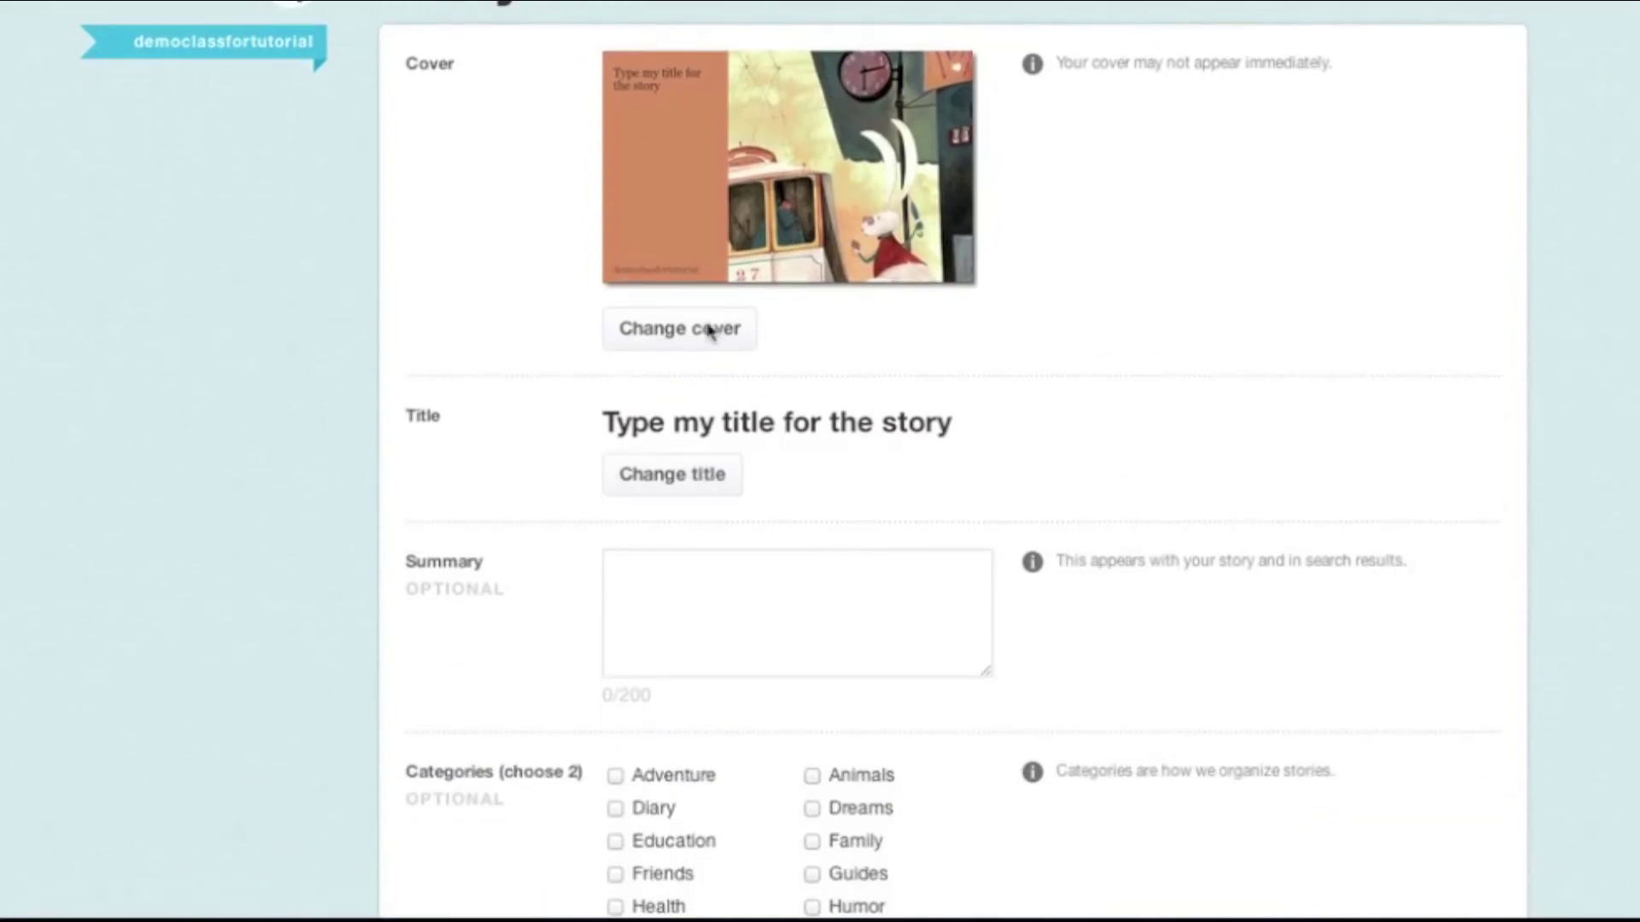
scroll(1130, 291, down, 3)
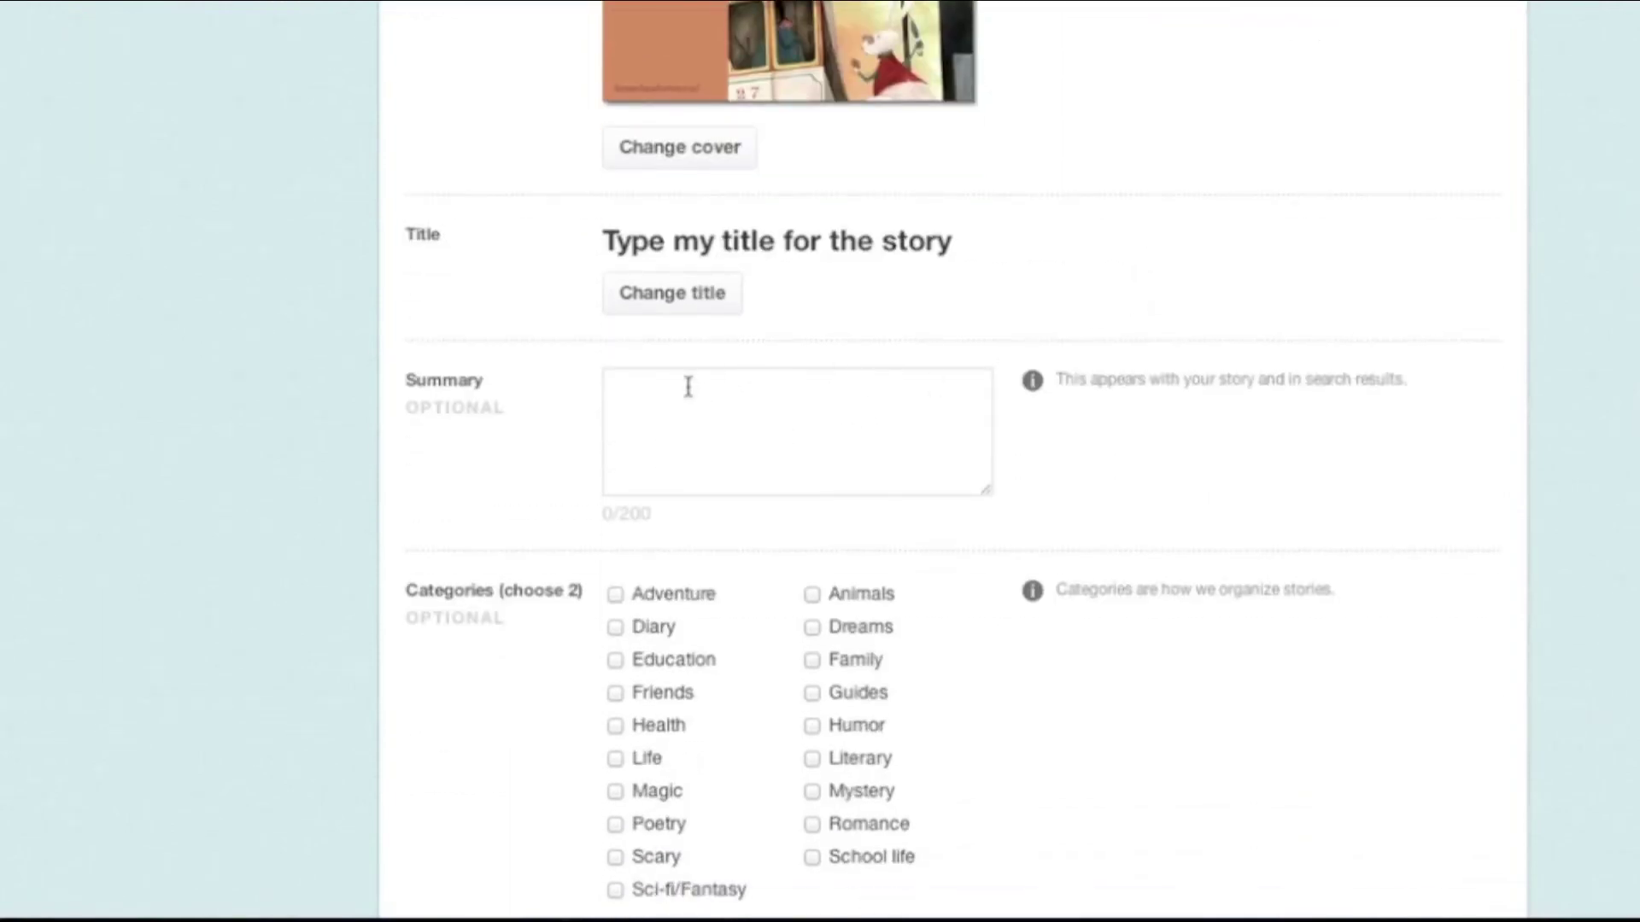
scroll(824, 427, down, 4)
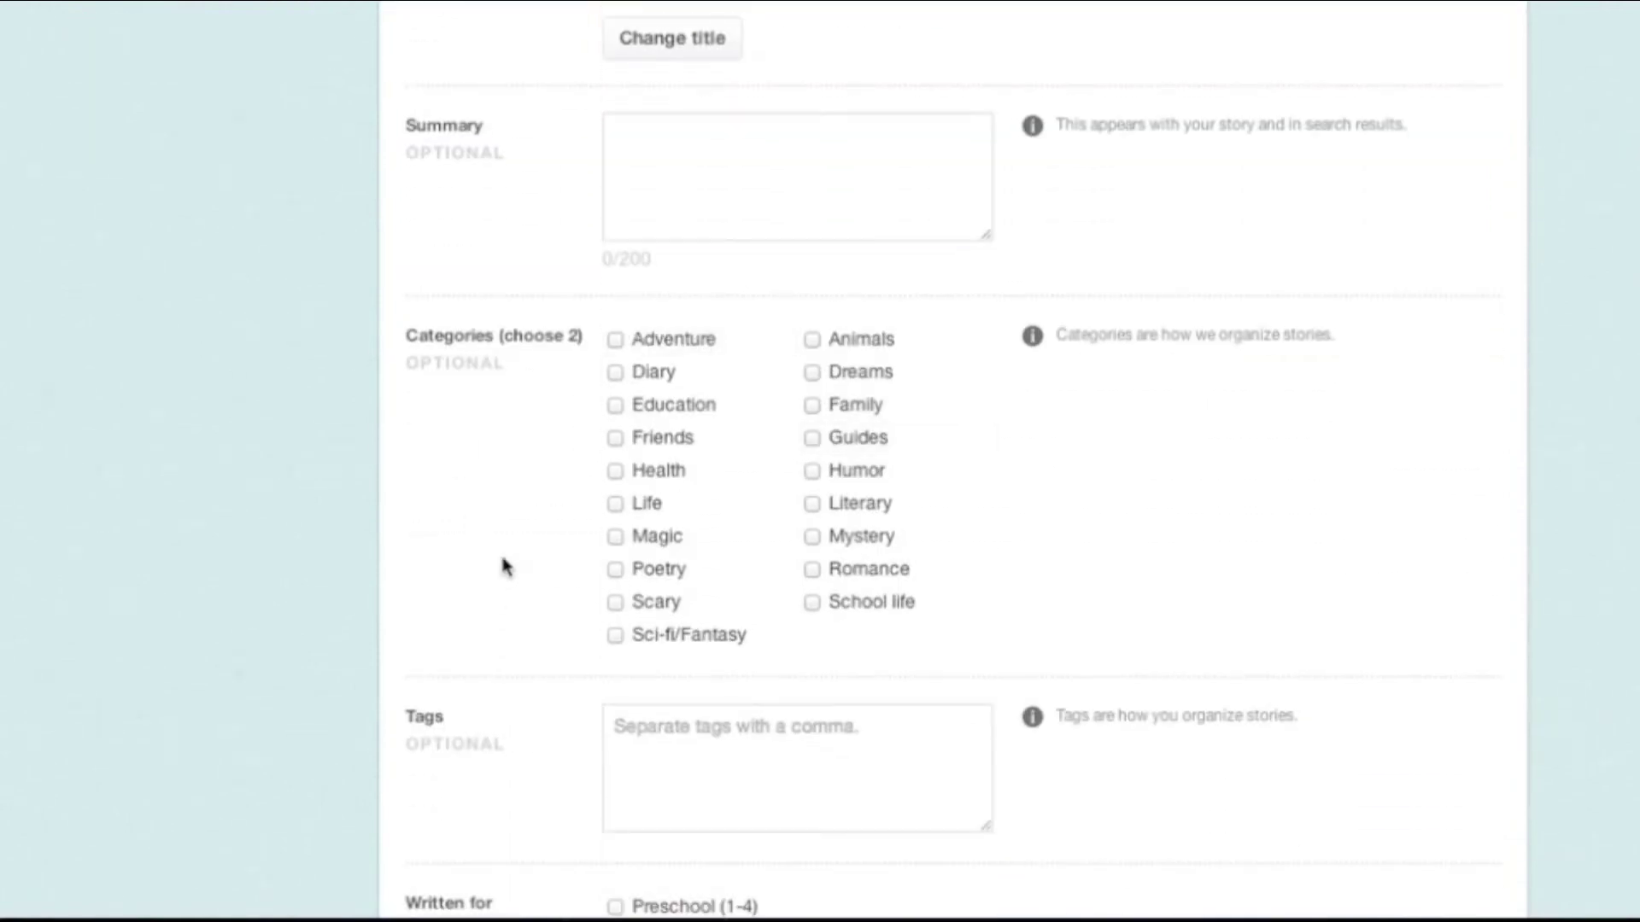
scroll(1272, 510, down, 4)
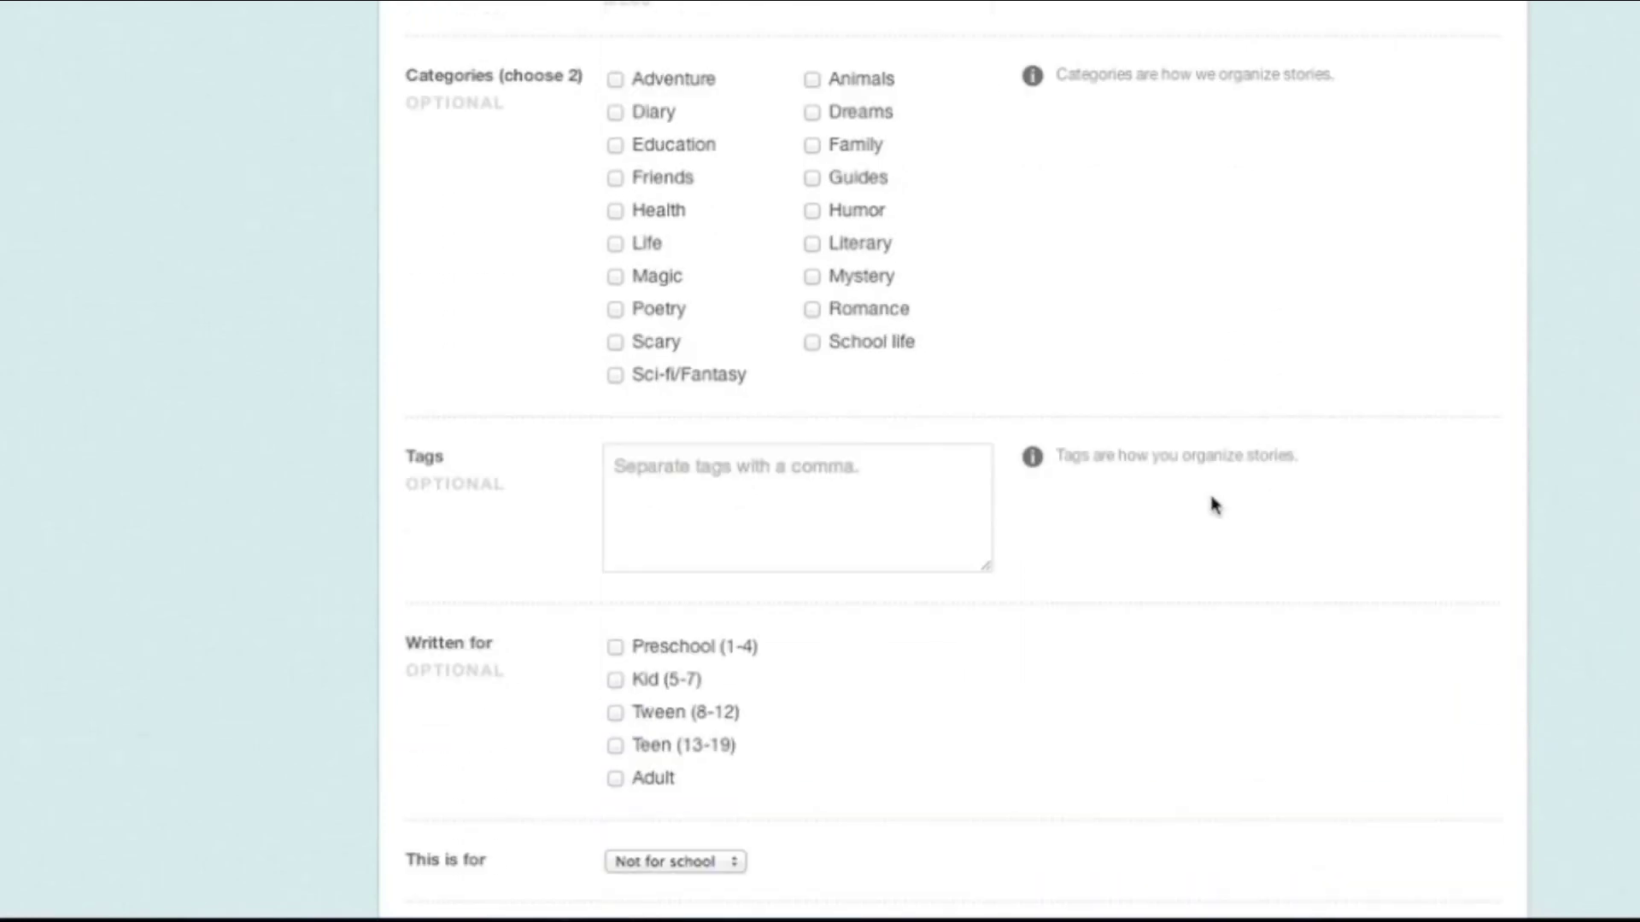
scroll(1162, 504, down, 4)
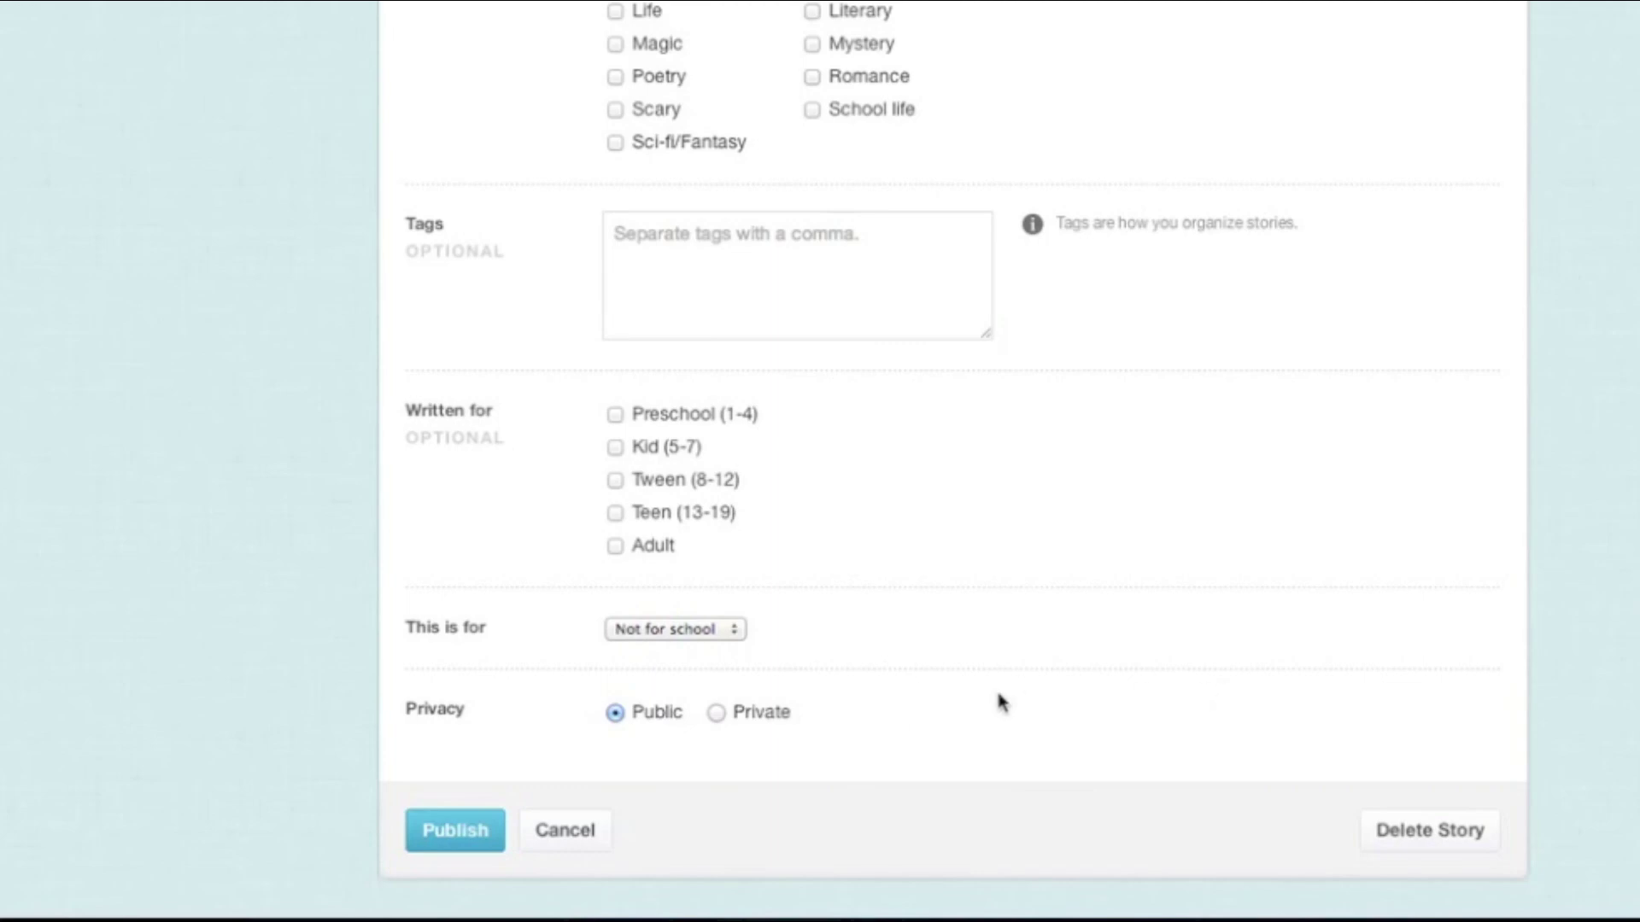
click(735, 721)
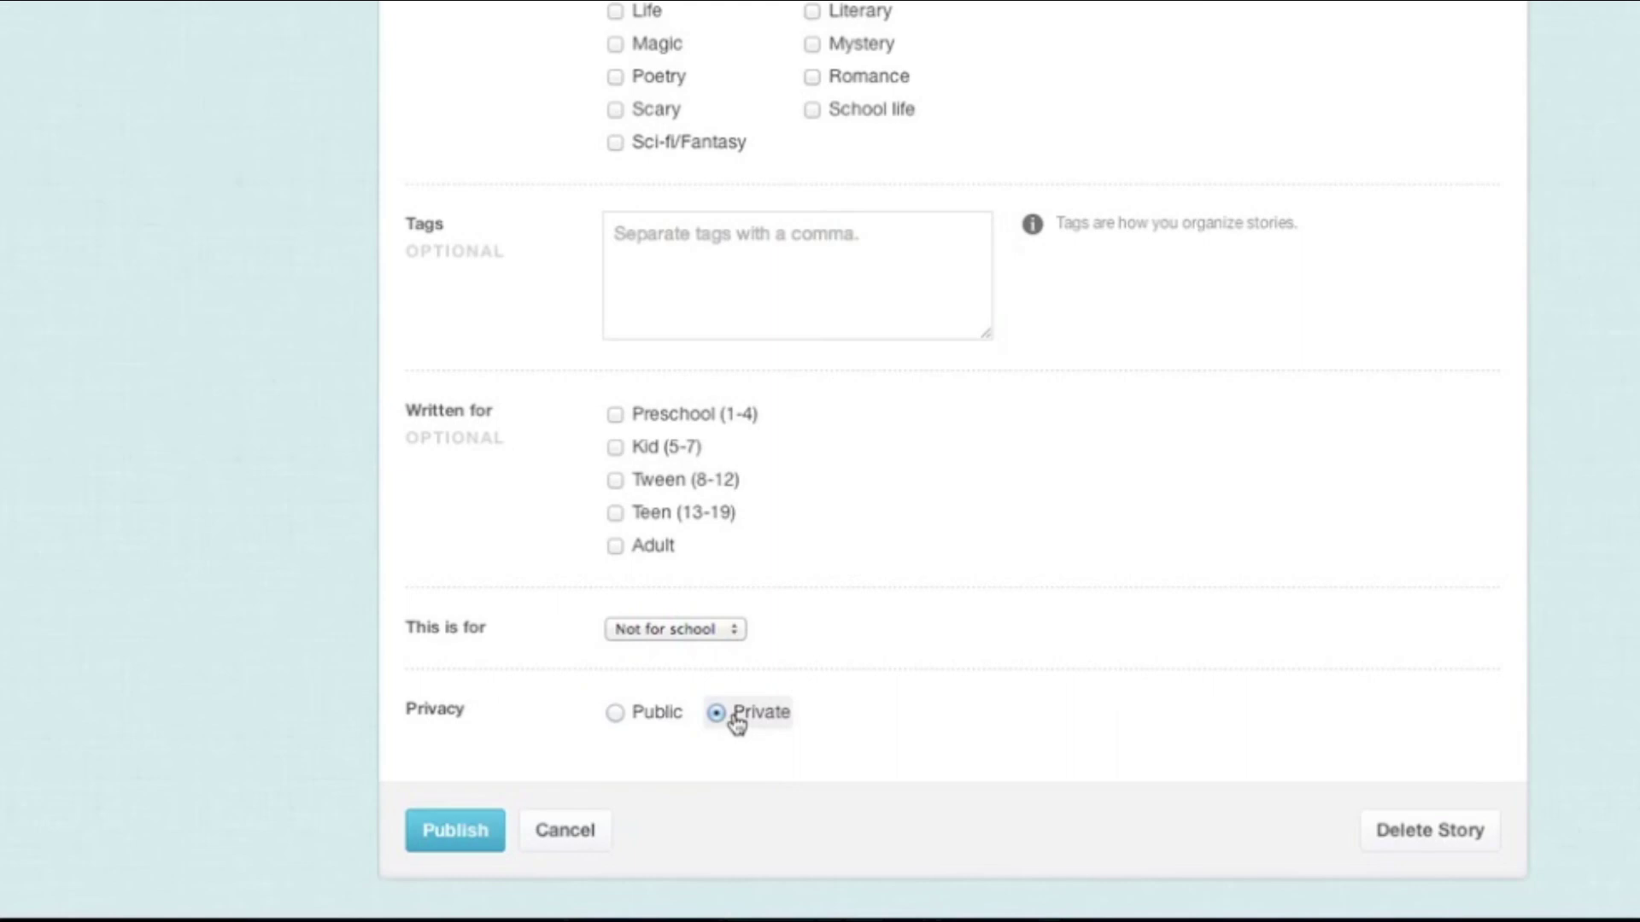